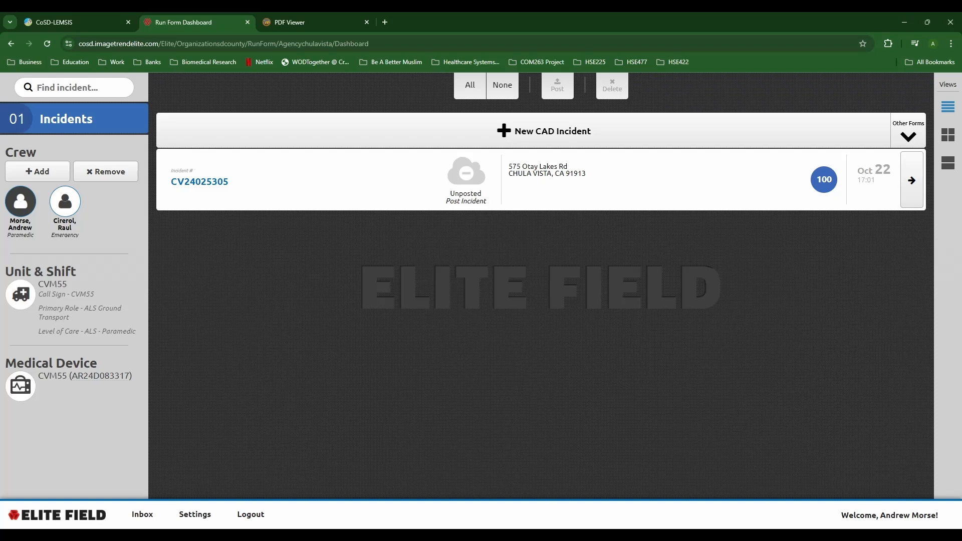
Step: Review the paramedic's and the EMT's certification level and roles
click(21, 201)
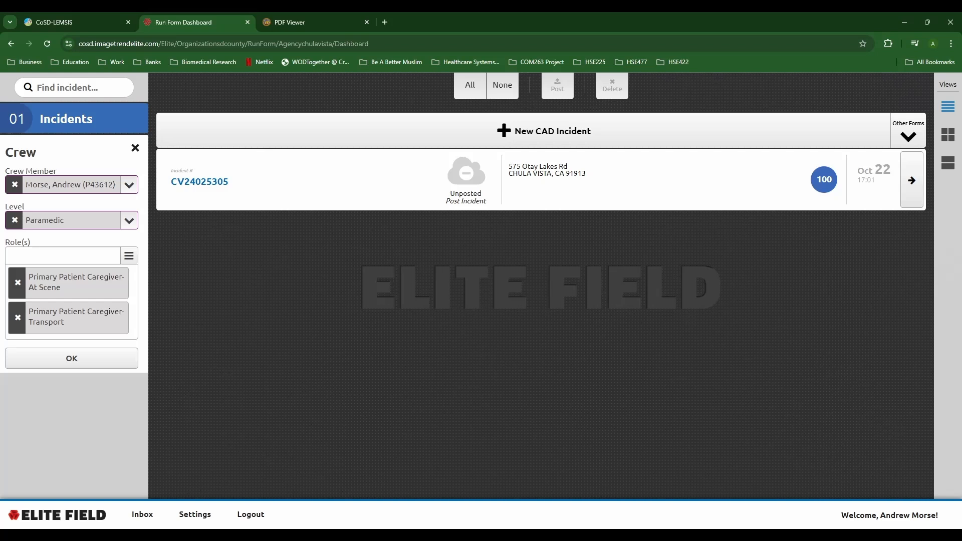
click(135, 147)
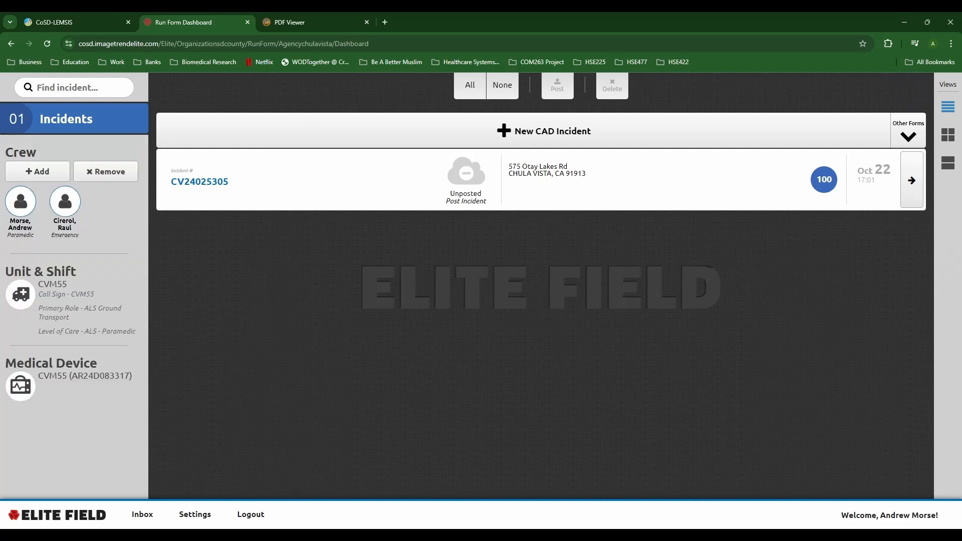
click(65, 201)
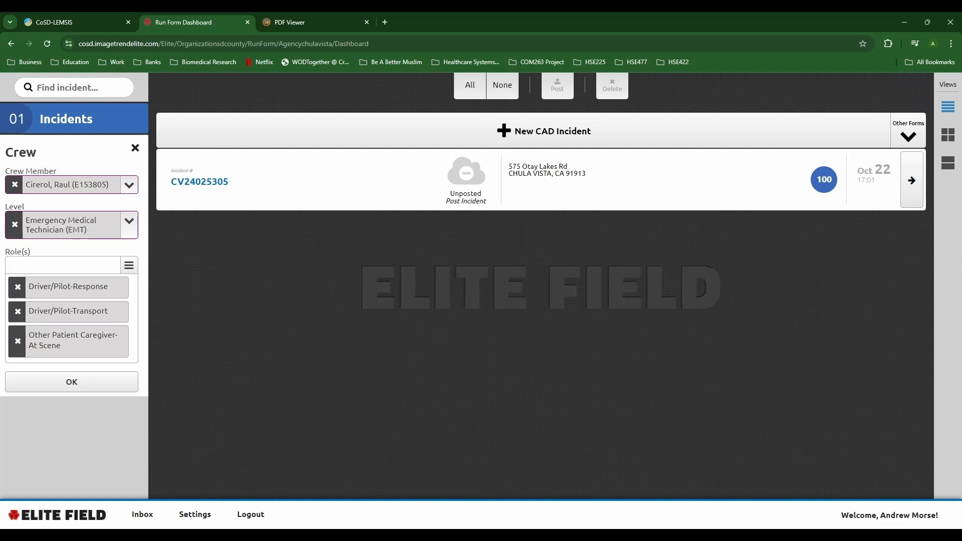
click(136, 148)
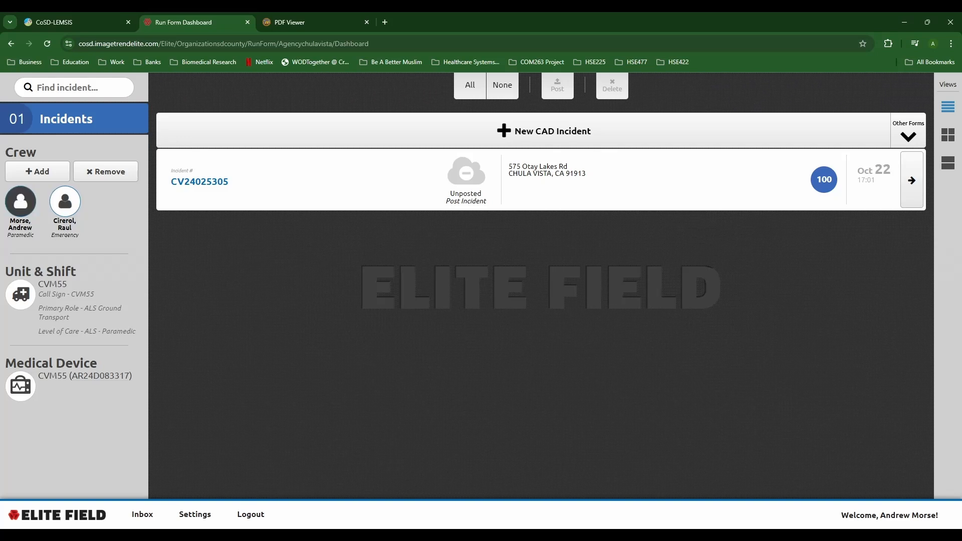
Step: Recheck both crew members' details, then view the unit's call sign and level of care
click(20, 201)
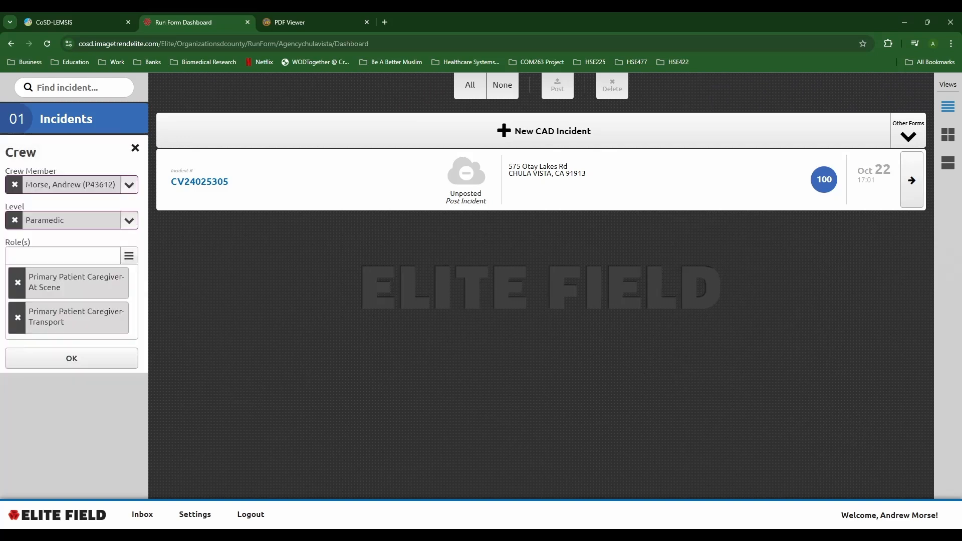
click(135, 148)
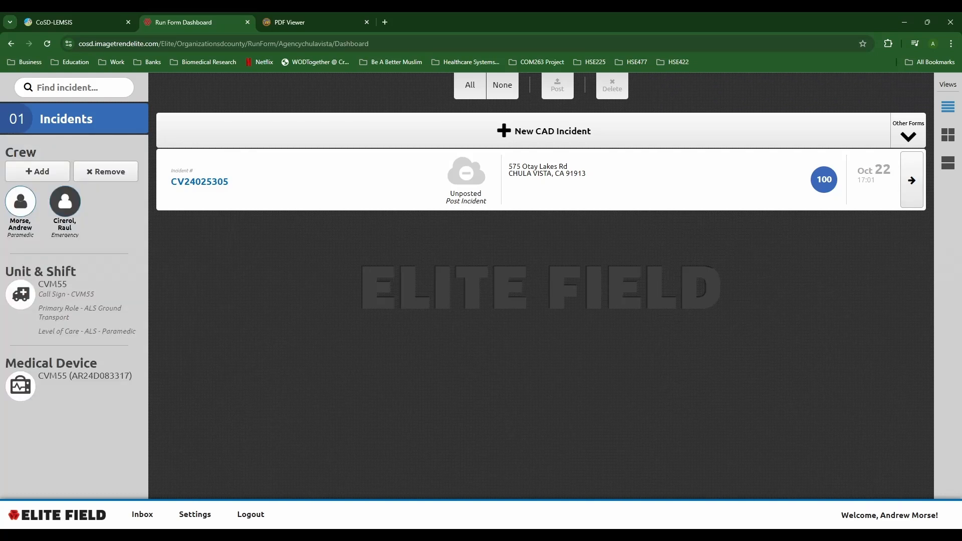
click(65, 201)
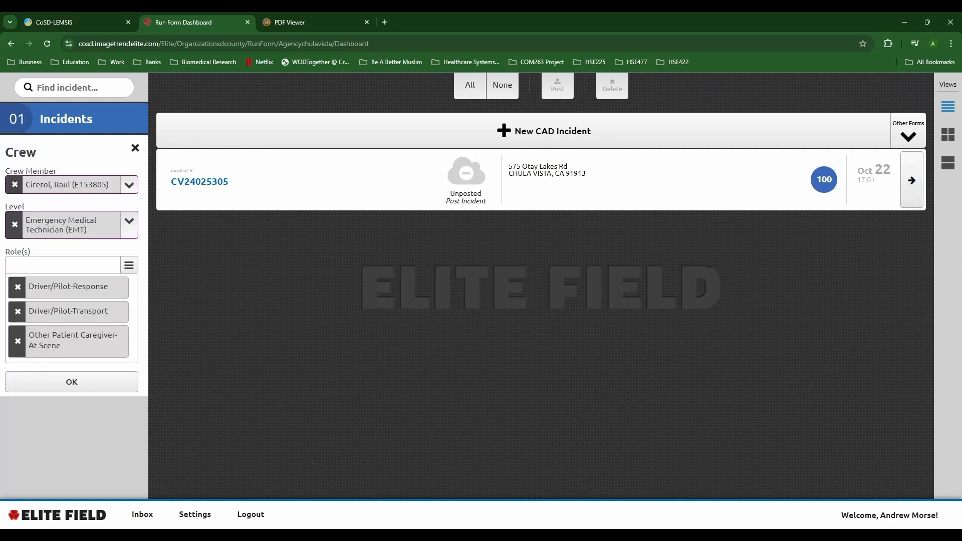
click(135, 148)
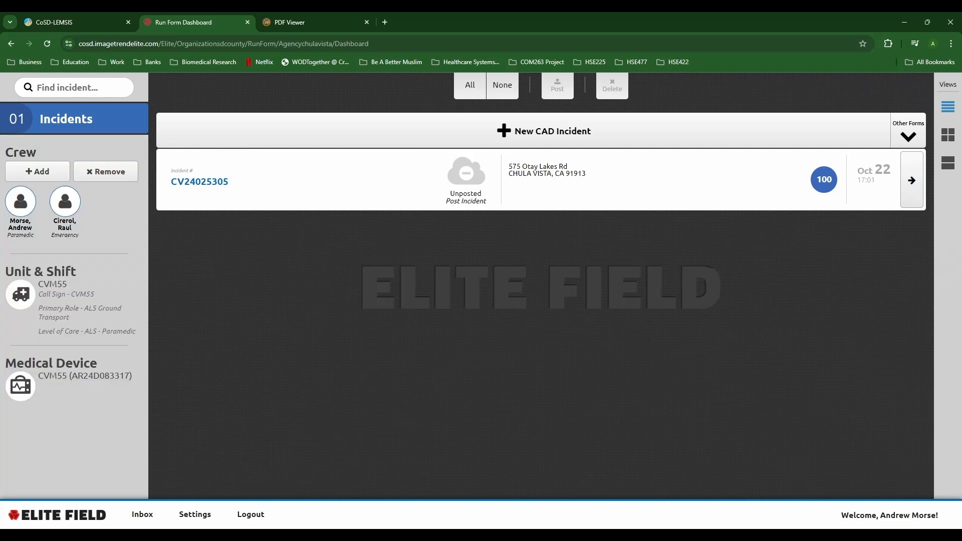
click(20, 294)
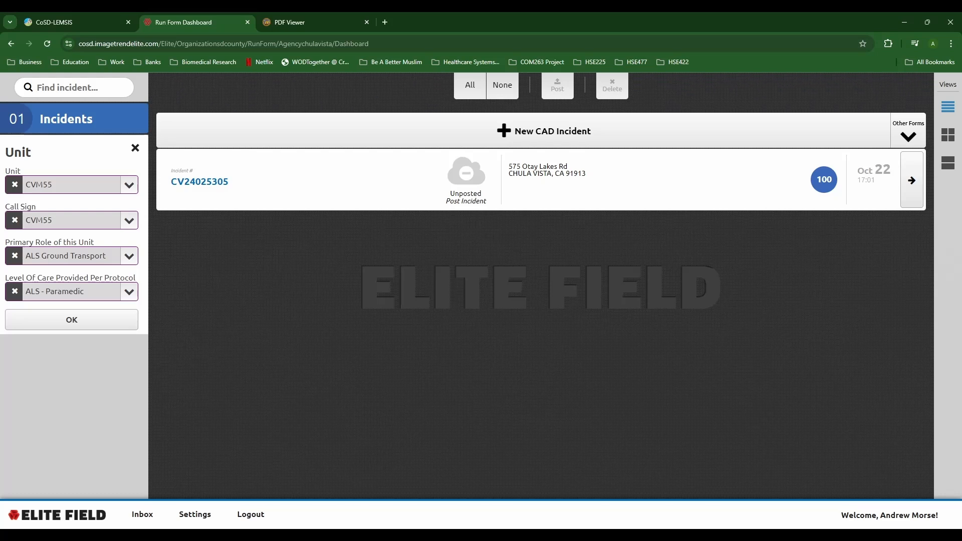
Step: Close the unit panel and review the medical device assigned to CVM55
click(72, 319)
click(20, 386)
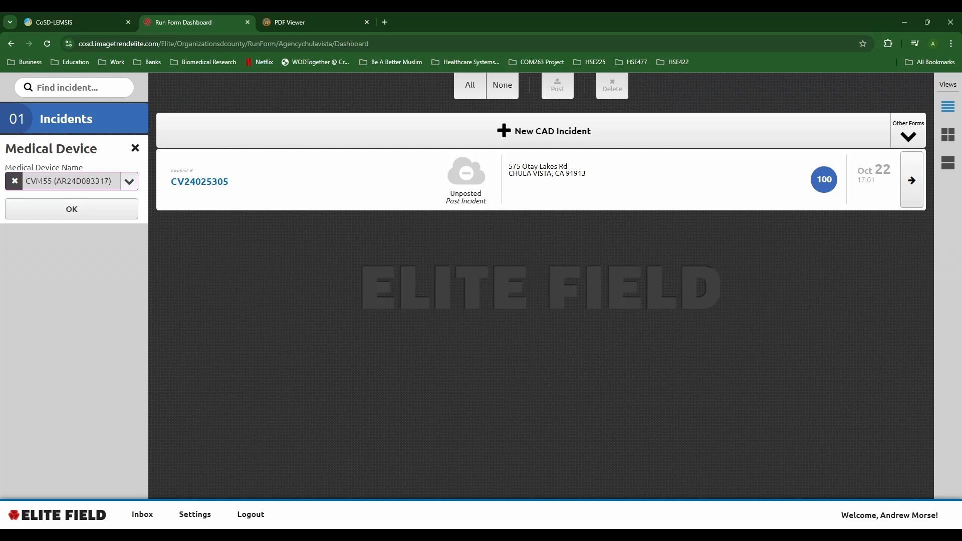
click(71, 209)
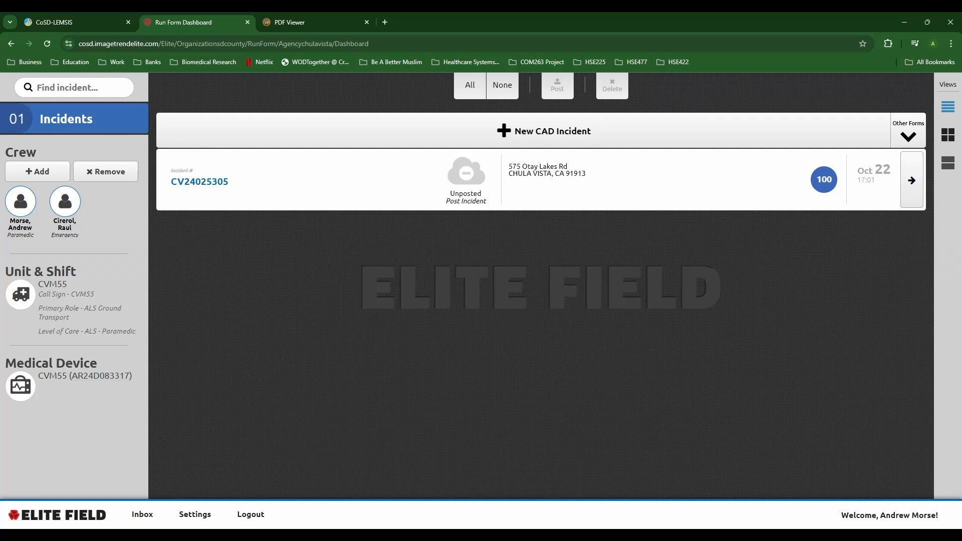
Step: Cycle the incident view through card, compact and wide-row layouts, ending on wide rows
click(947, 134)
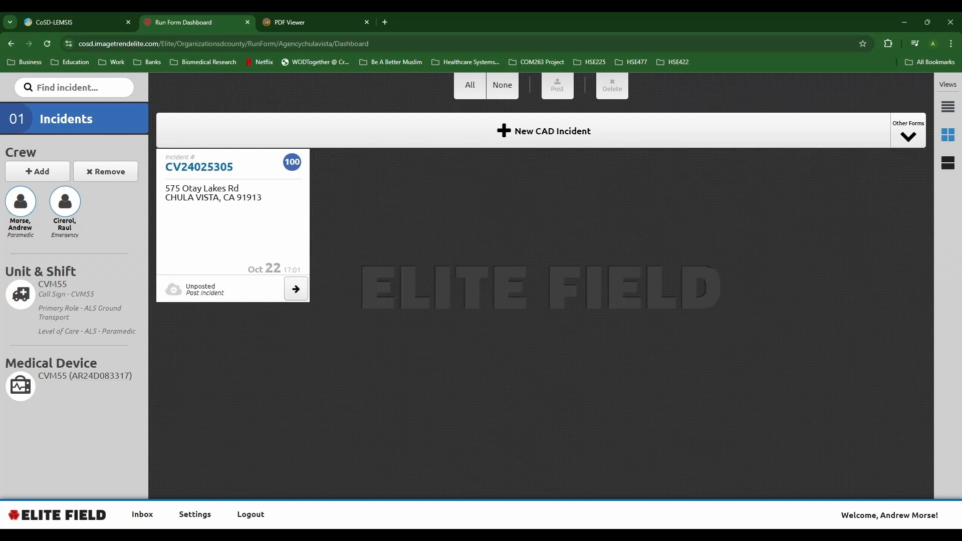
click(948, 162)
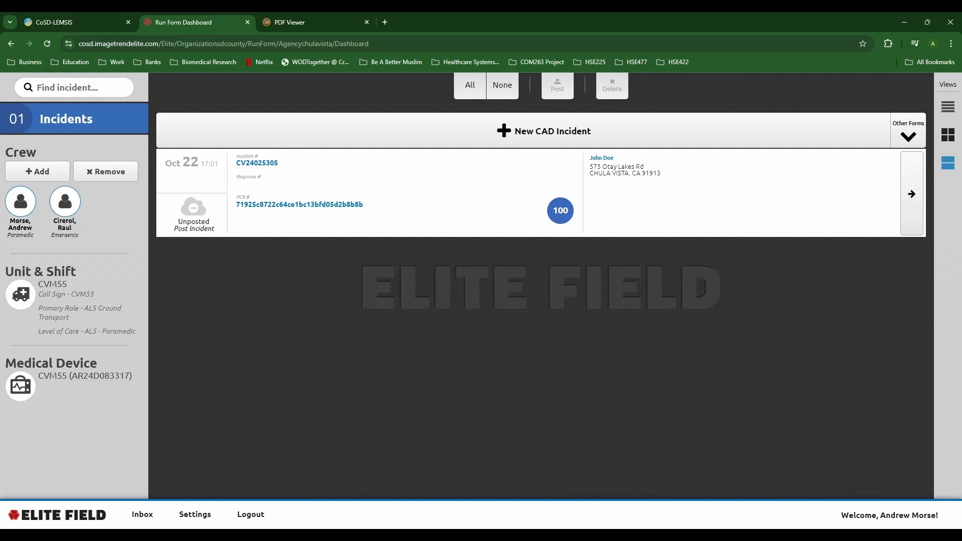
click(947, 134)
click(947, 106)
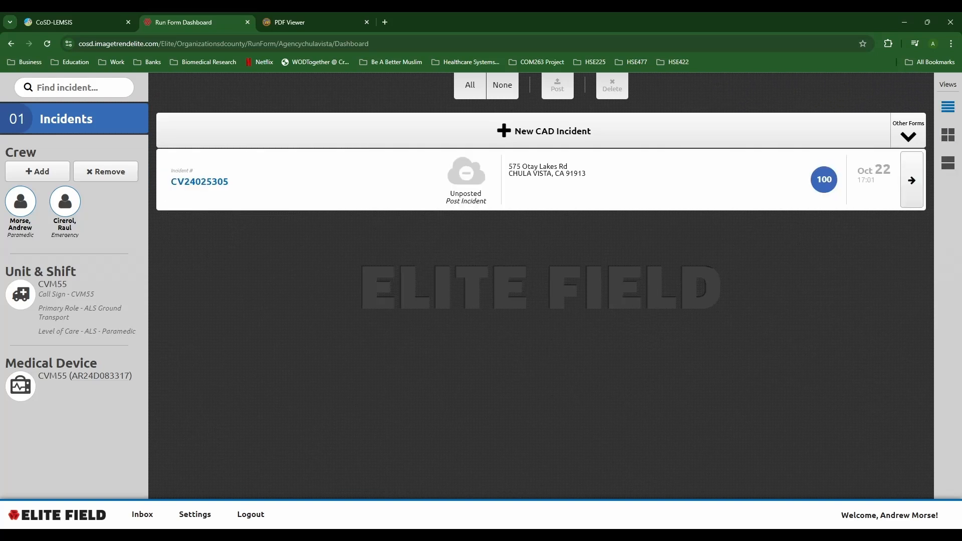
click(947, 134)
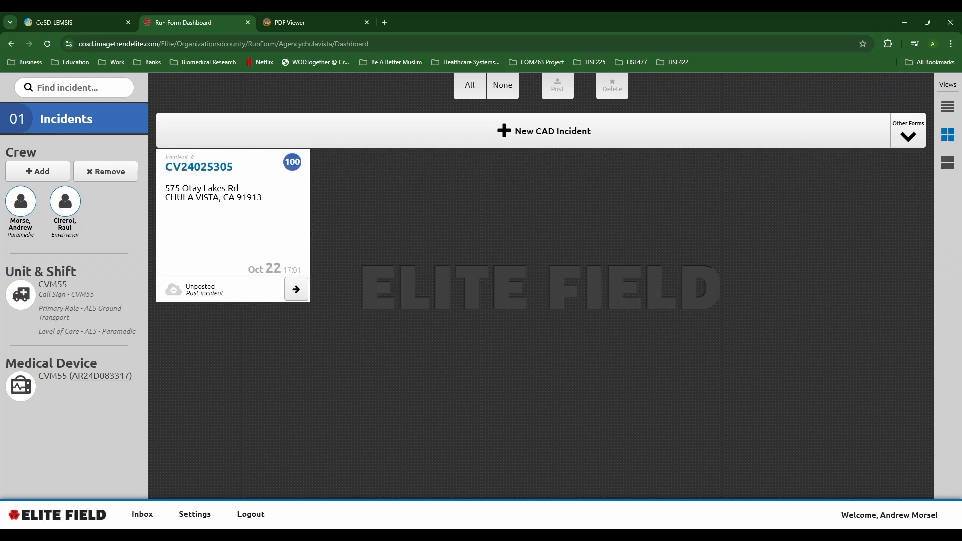
click(948, 163)
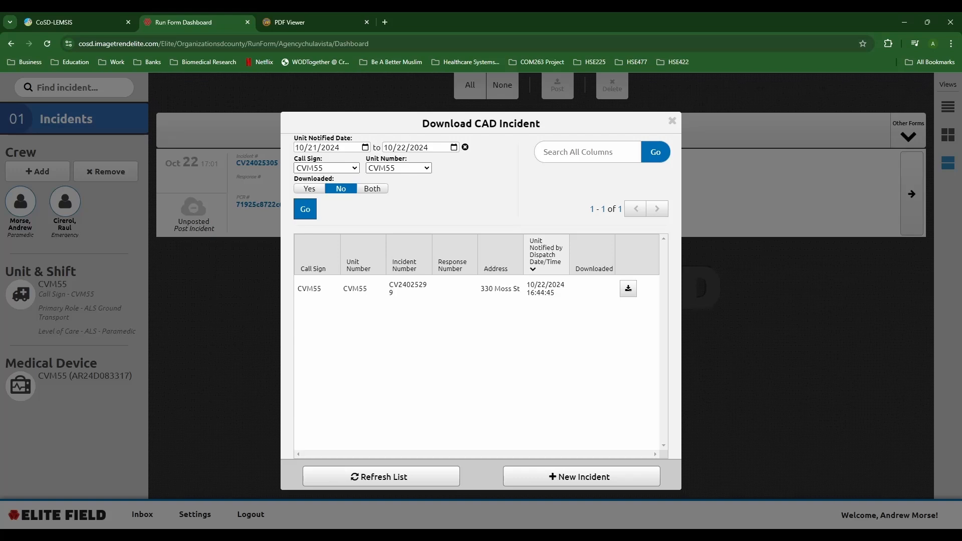
Step: Create a new incident with Single patient count and bring up the CAD import list
click(581, 476)
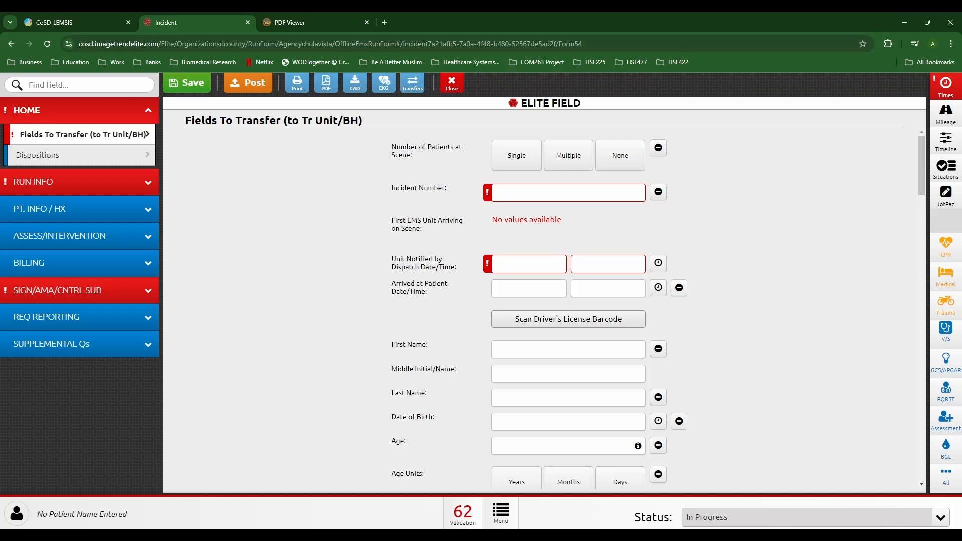
scroll(544, 307, down, 20)
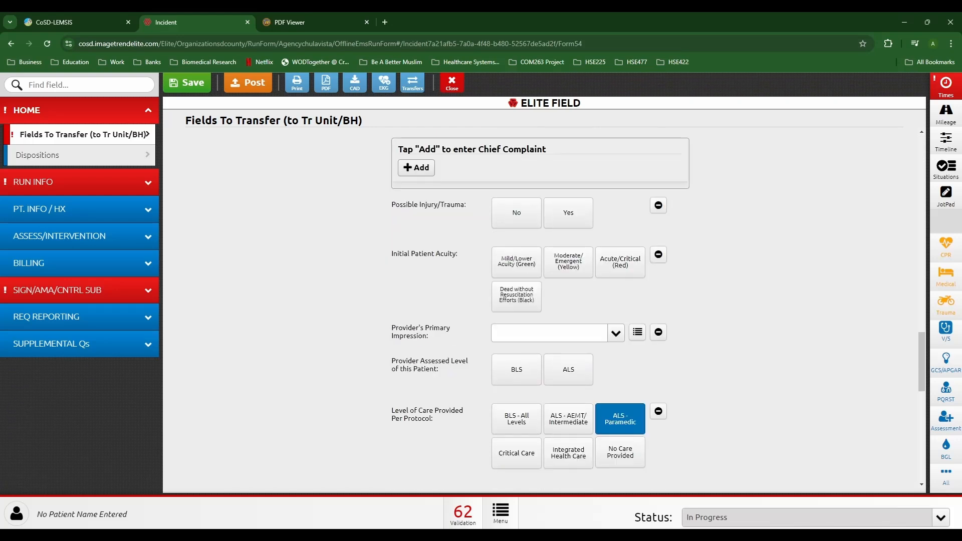
scroll(544, 307, up, 20)
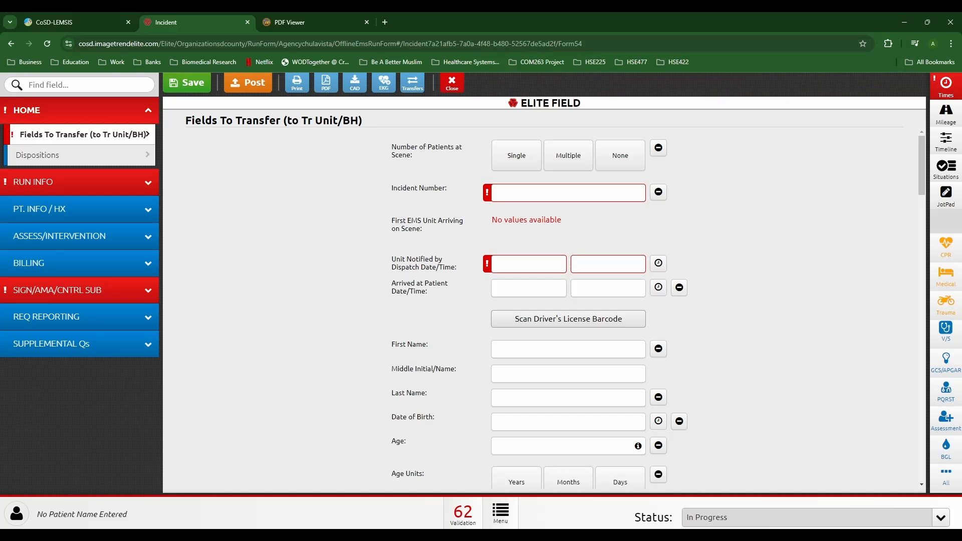
click(516, 156)
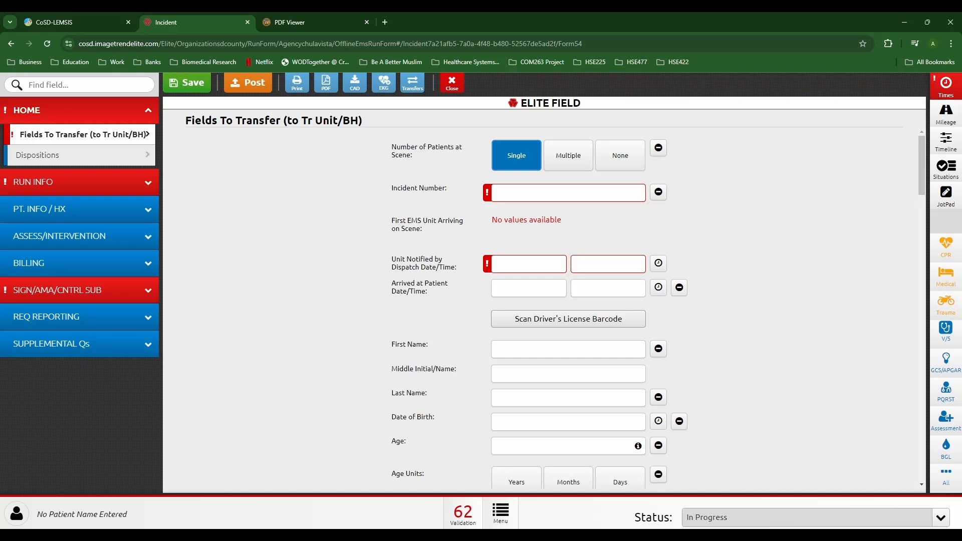
click(355, 82)
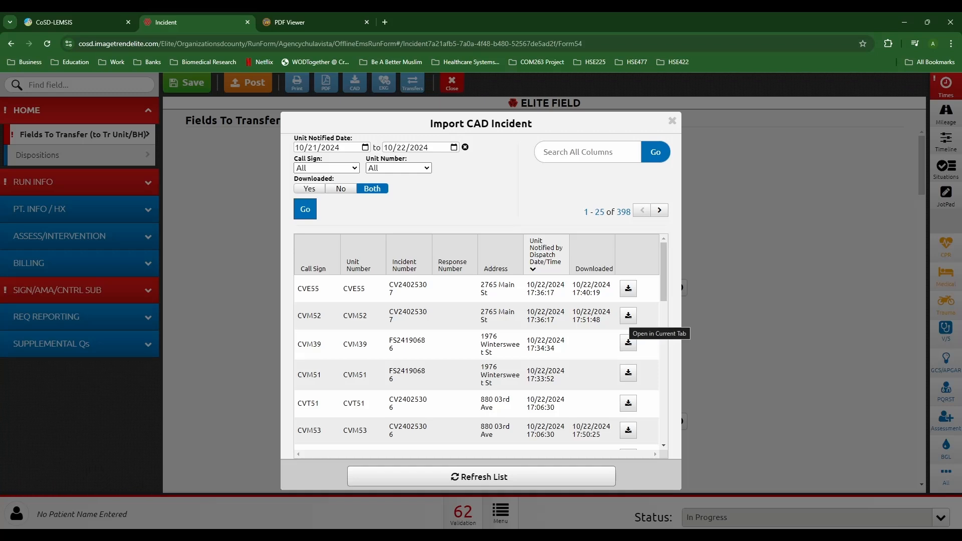
click(628, 315)
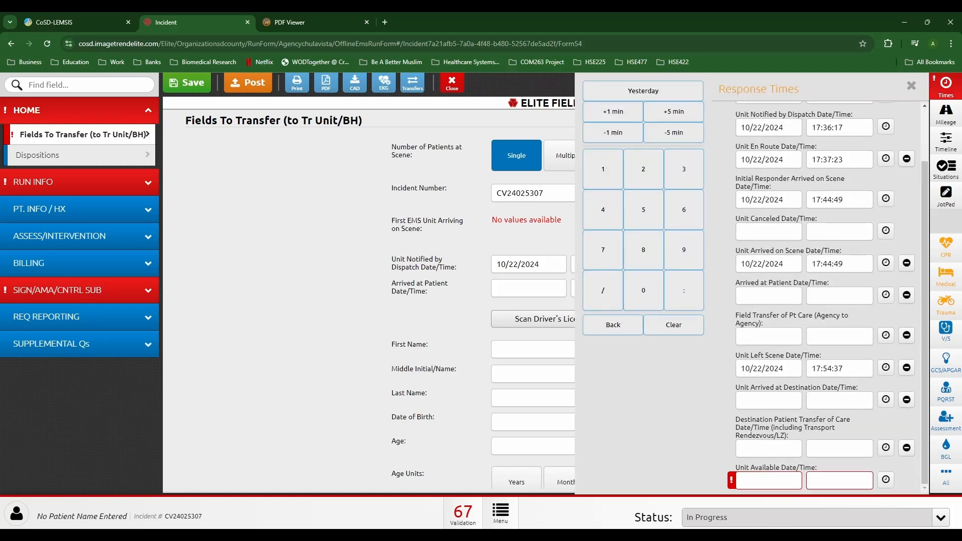
scroll(822, 296, up, 2)
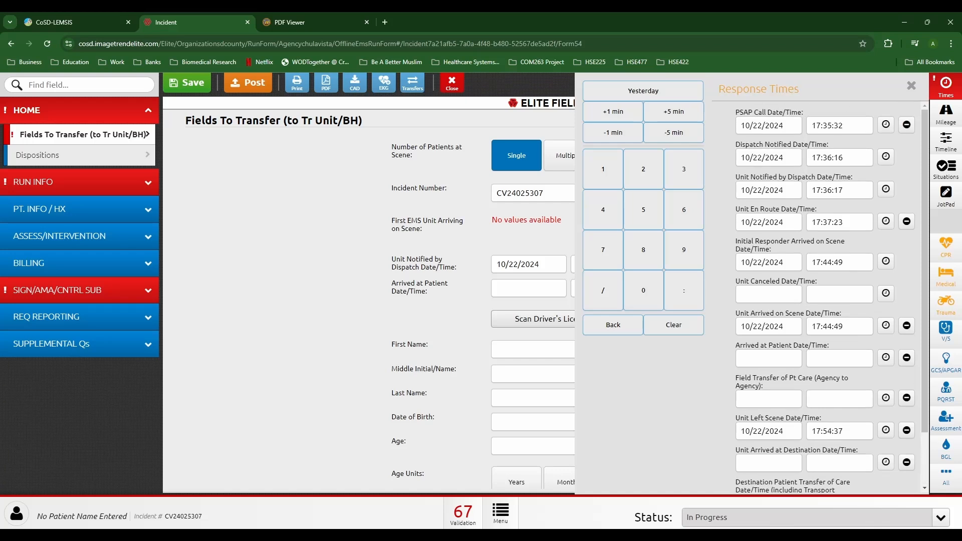
click(910, 86)
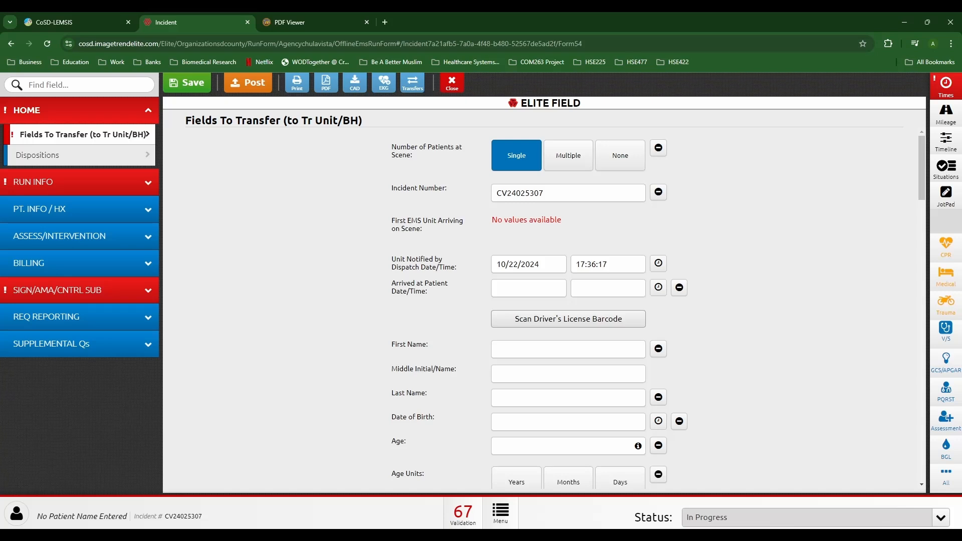
click(945, 87)
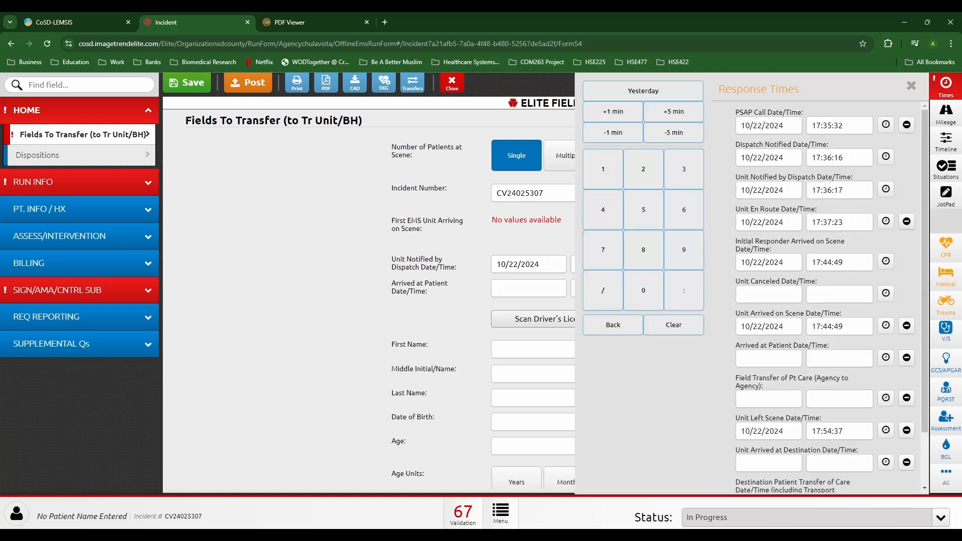
click(911, 86)
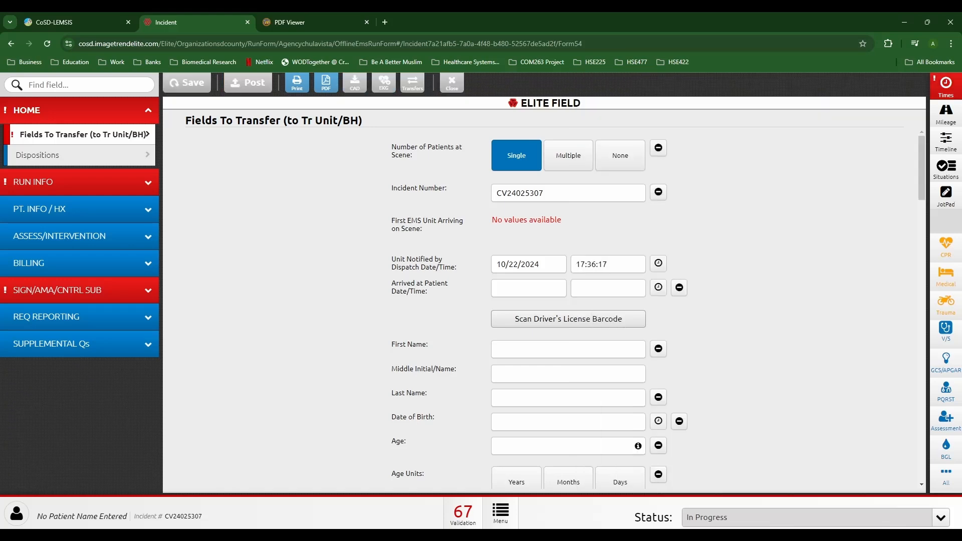
click(80, 182)
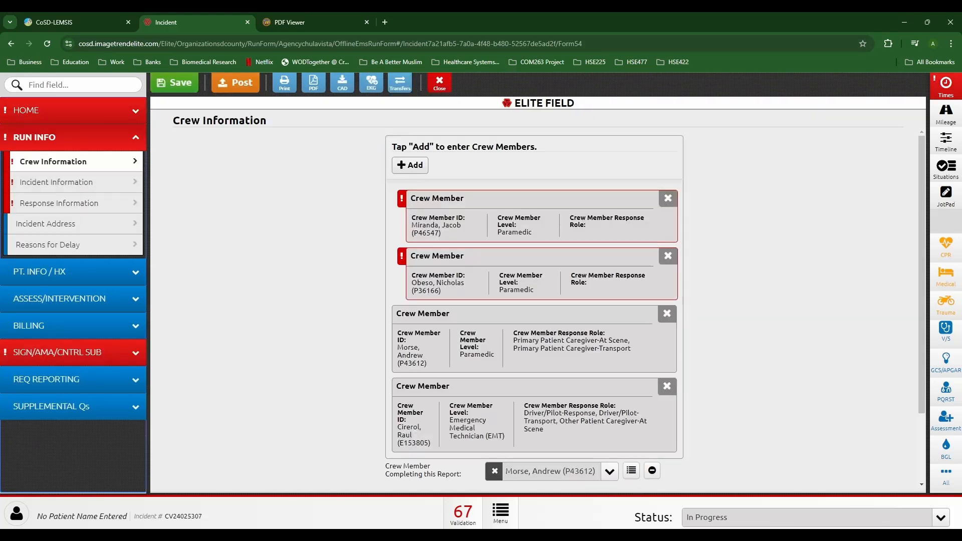
click(668, 198)
click(489, 151)
click(667, 198)
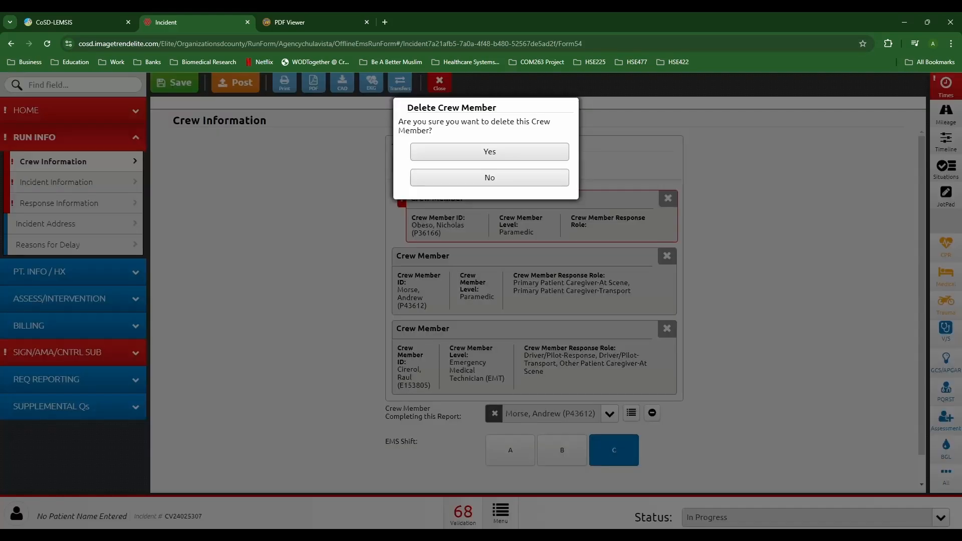
click(490, 151)
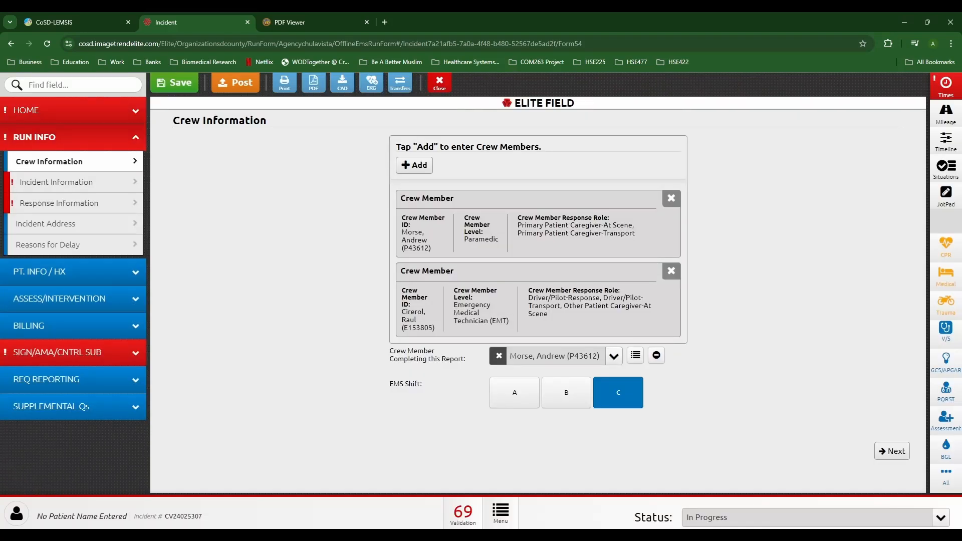
click(73, 110)
scroll(538, 311, down, 2)
scroll(538, 311, down, 15)
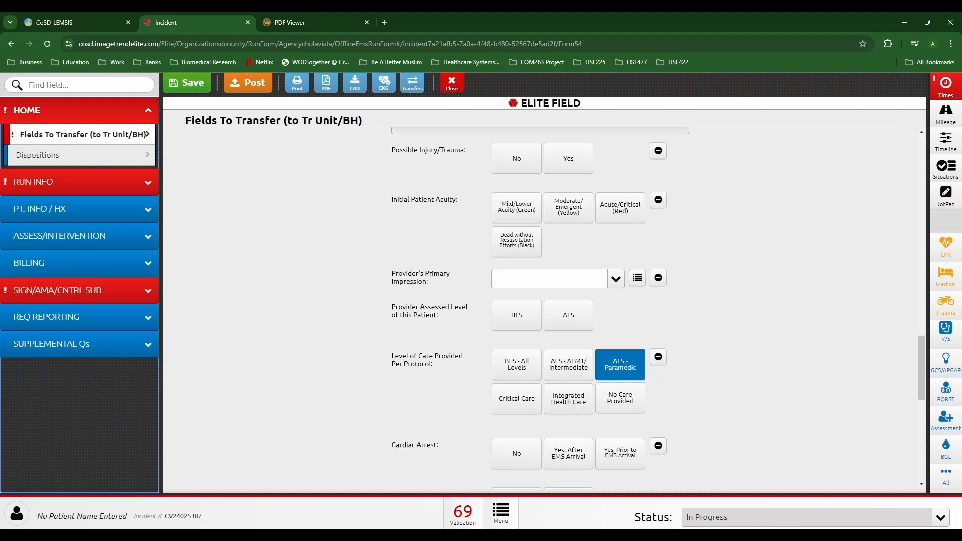
scroll(538, 311, down, 5)
scroll(538, 311, up, 10)
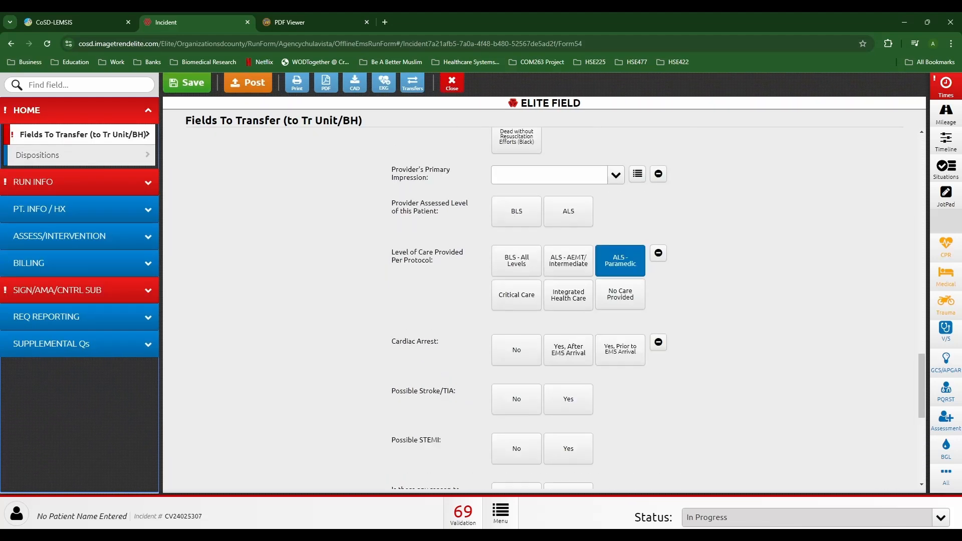
scroll(538, 311, up, 10)
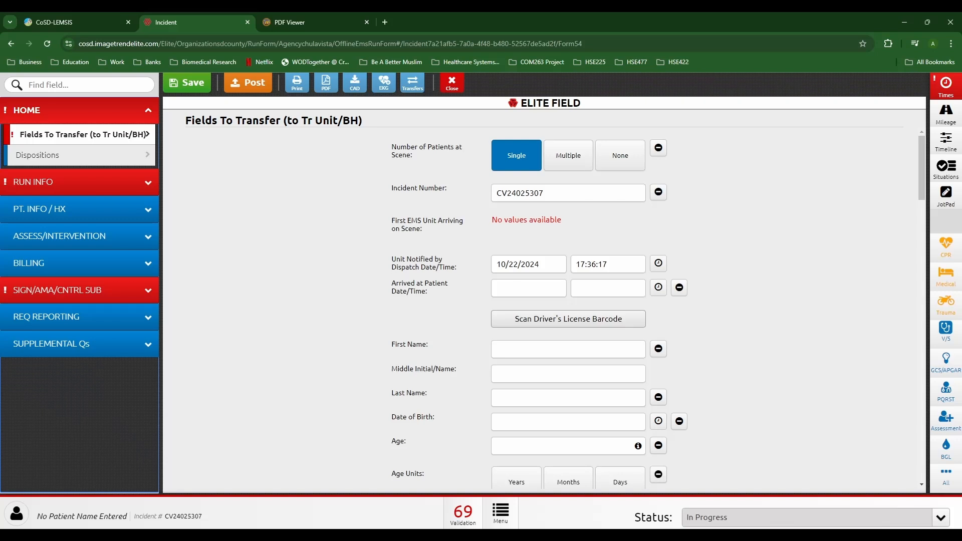
Step: Set the Arrived at Patient time to 17:45:49, one minute after on-scene
click(608, 288)
click(55, 124)
click(120, 200)
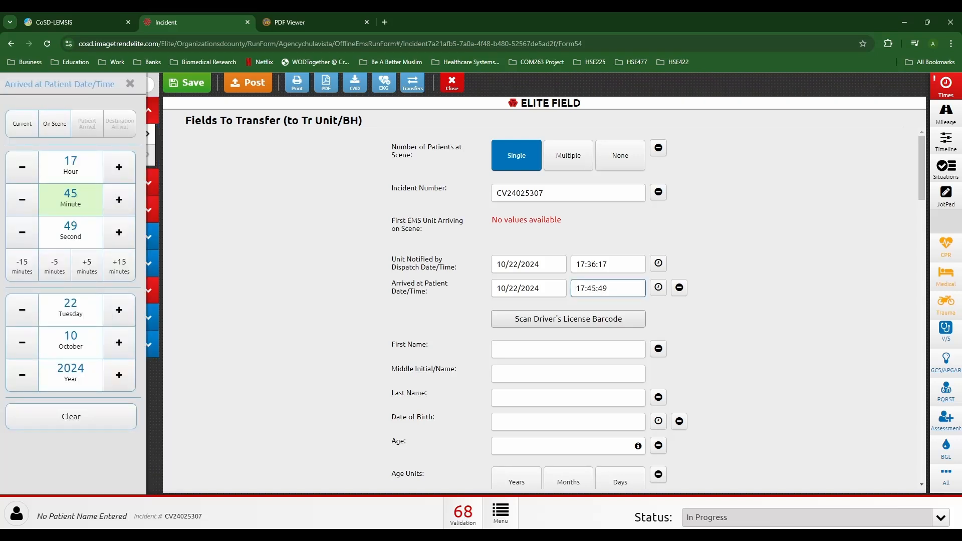
click(130, 84)
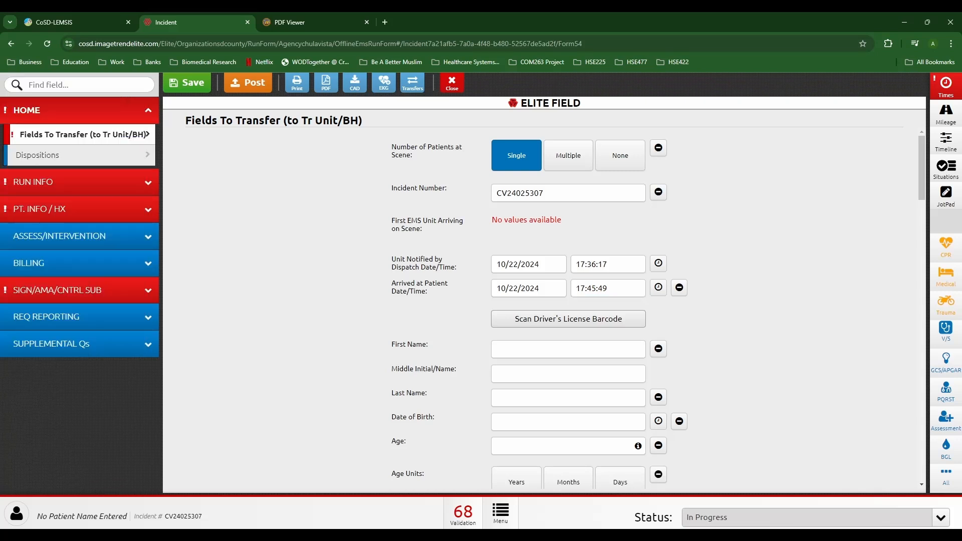
Step: Enter the patient's first and last name and pick the suggested birth date
click(568, 349)
text(John)
key(Tab)
key(Tab)
text(Doe)
key(Tab)
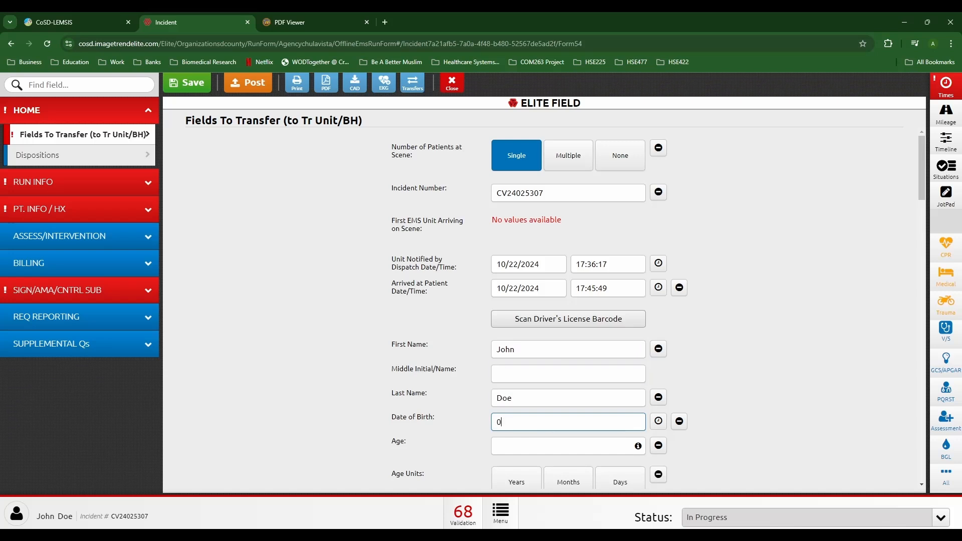
text(01)
key(Down)
key(Down)
key(Return)
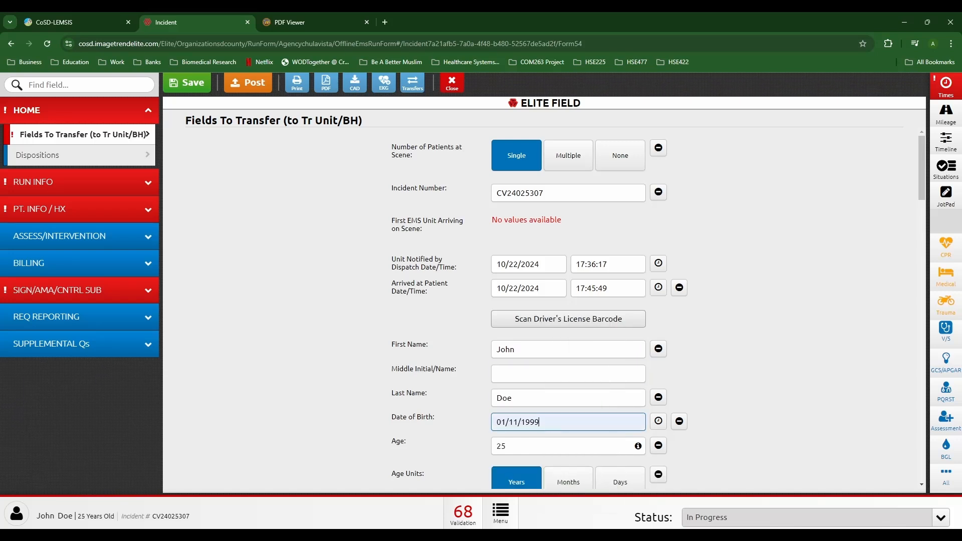
Step: Set the patient's gender to Male and race to Other Race
scroll(544, 311, down, 5)
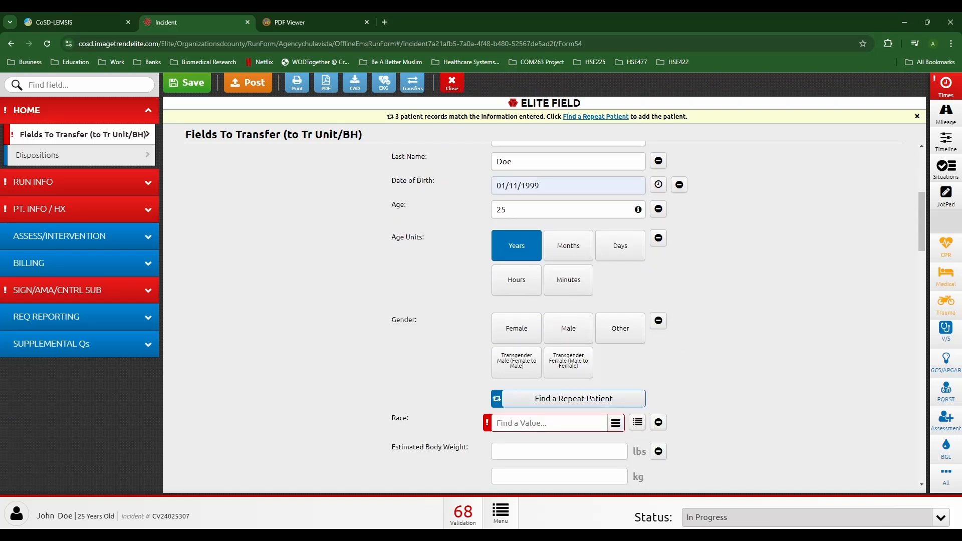
click(568, 328)
scroll(568, 328, down, 1)
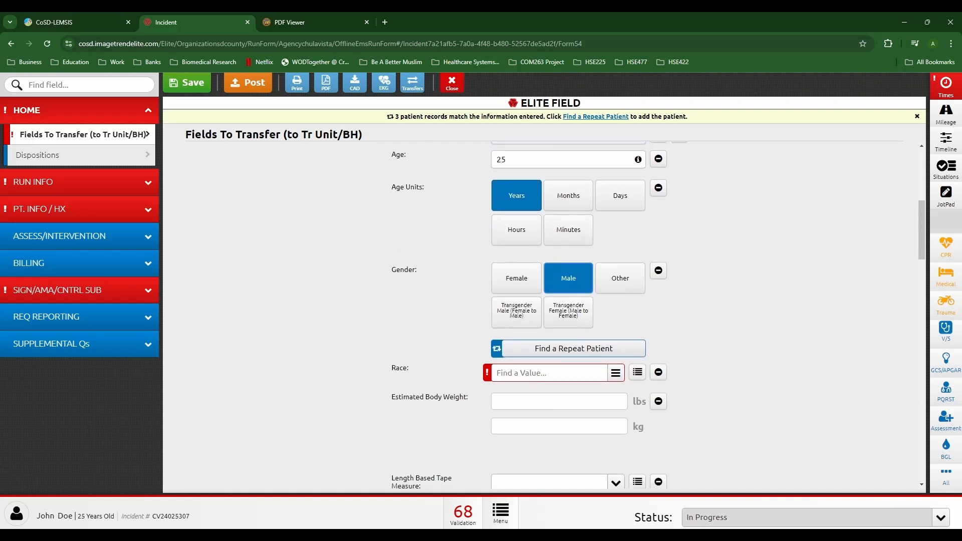
click(637, 372)
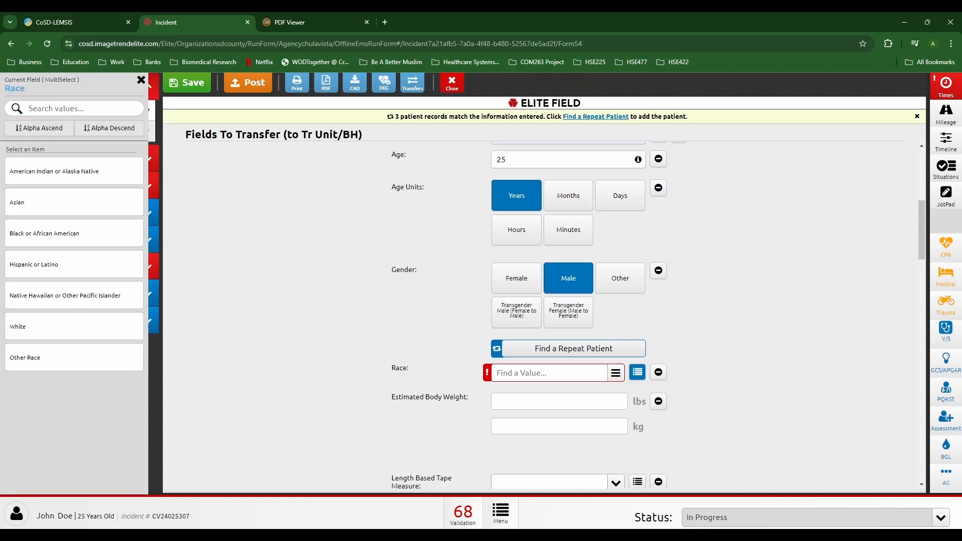
click(75, 357)
scroll(559, 331, down, 2)
Step: Record an estimated body weight of 170 lbs, then go to Dispositions
click(559, 330)
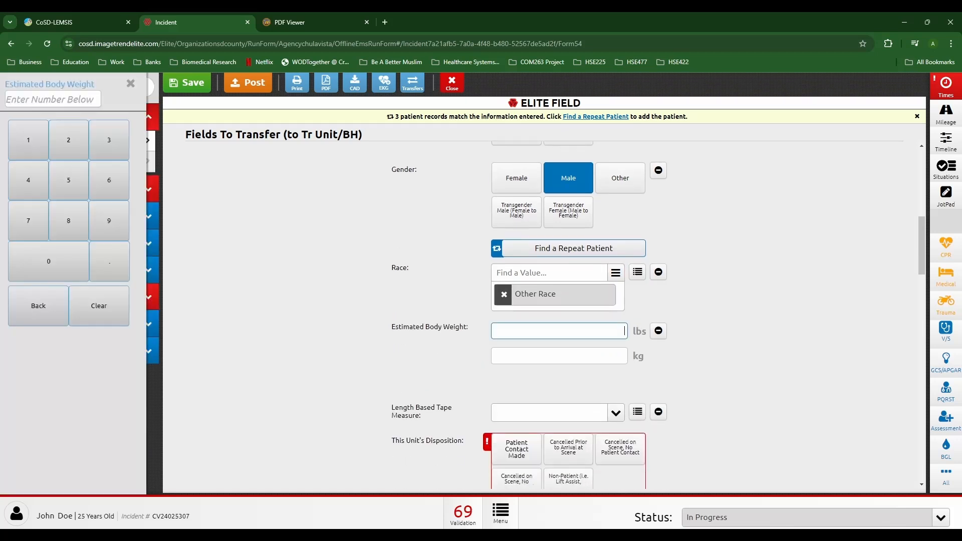
text(170)
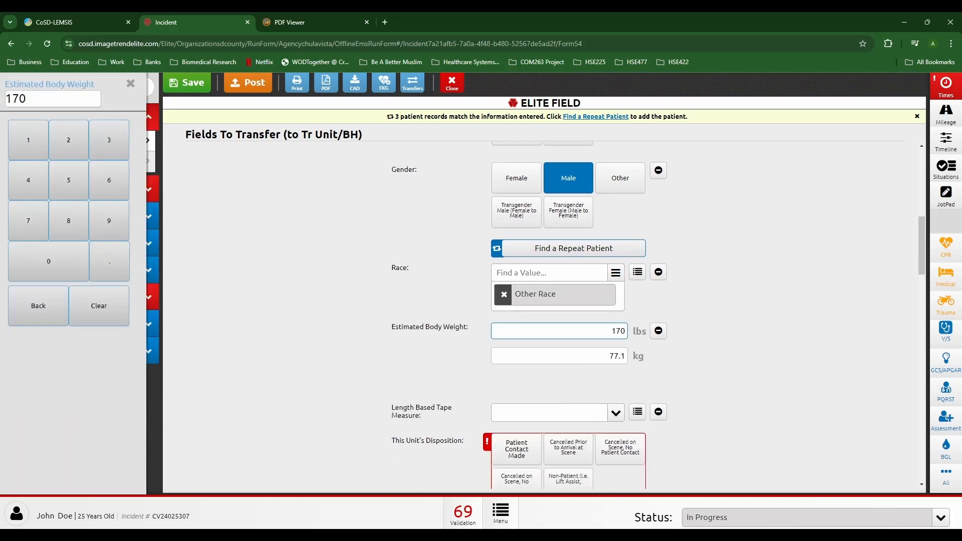
click(741, 331)
scroll(741, 331, down, 4)
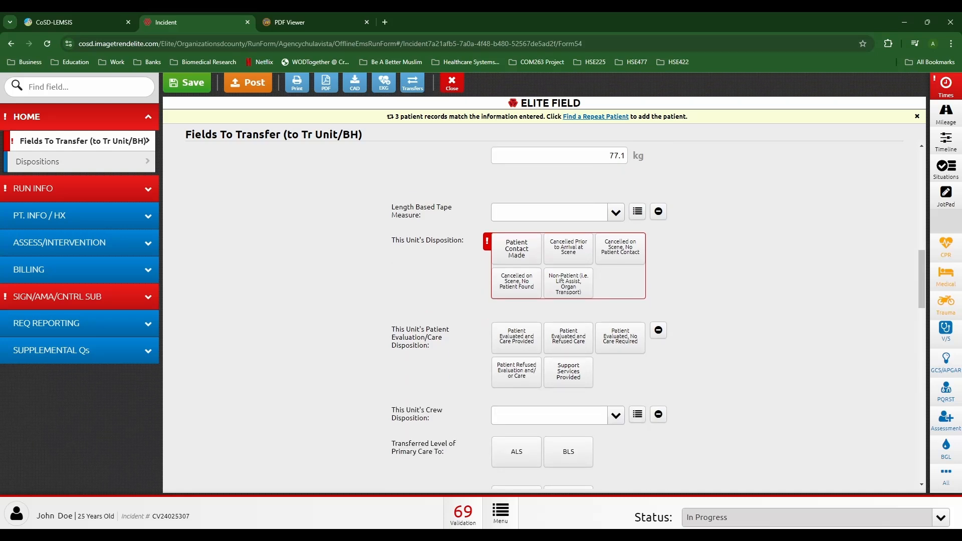
click(75, 162)
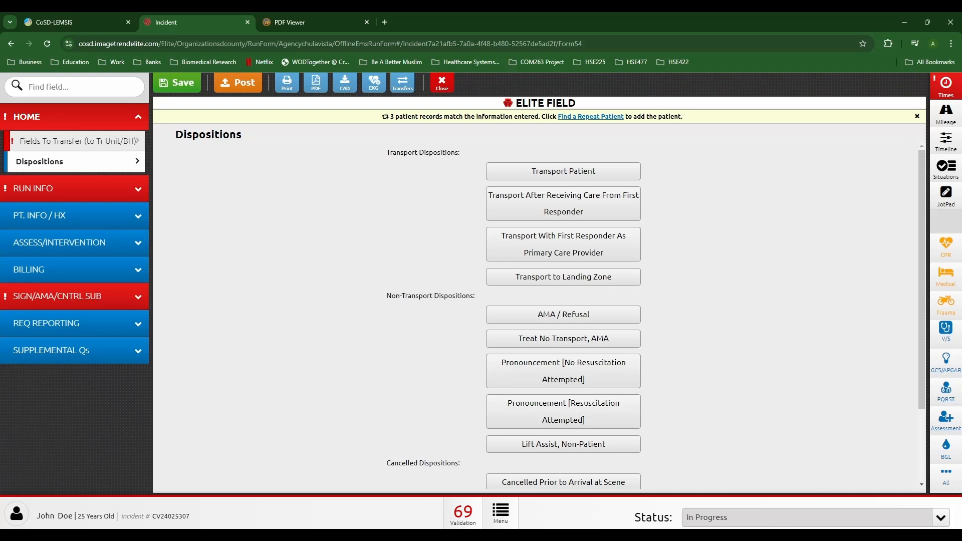
Step: Apply the Transport Patient disposition, discard the first-responder alternative, and open Hospital Alerting destinations
click(563, 171)
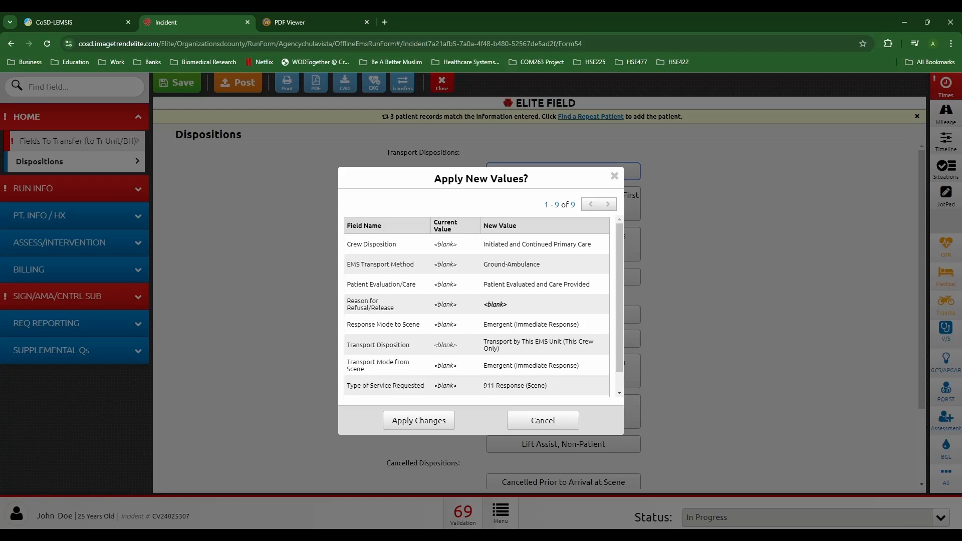
click(418, 420)
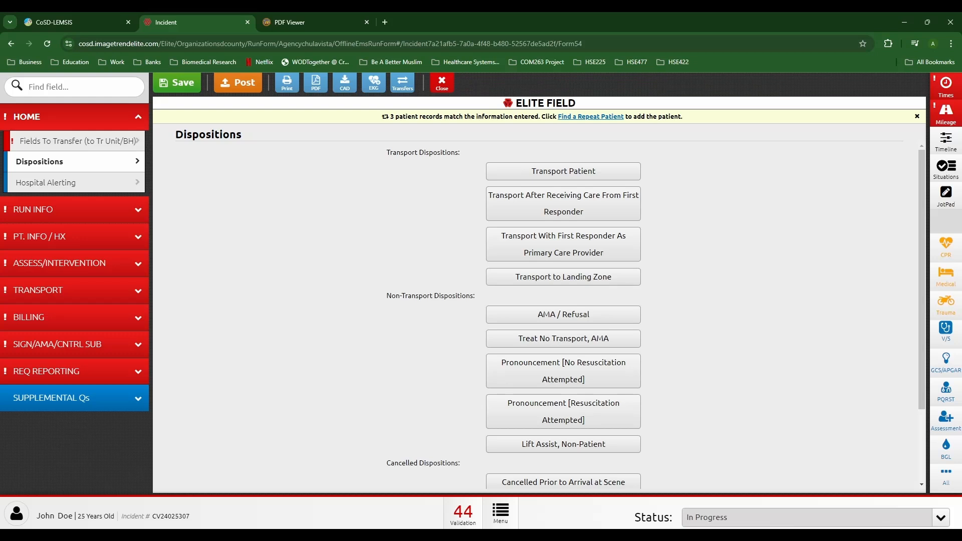
click(563, 244)
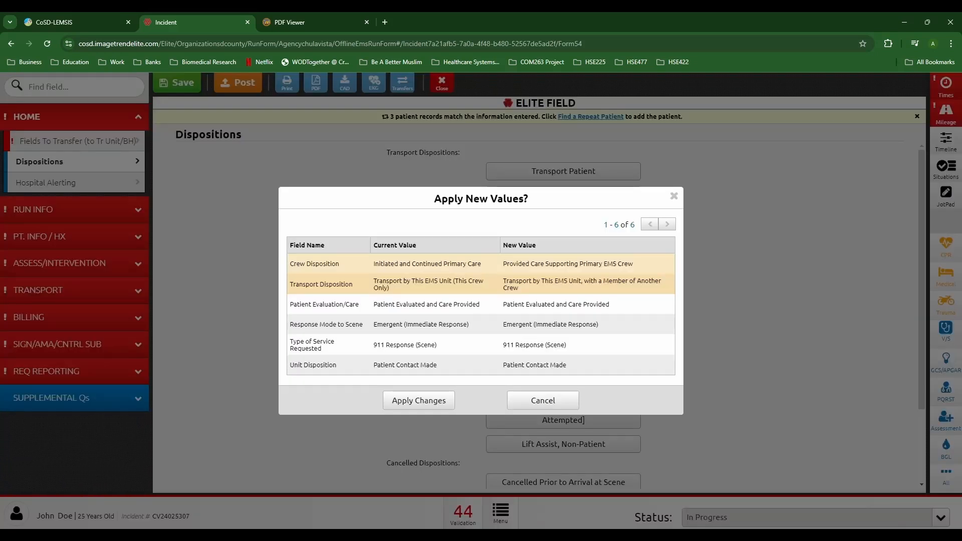
click(418, 400)
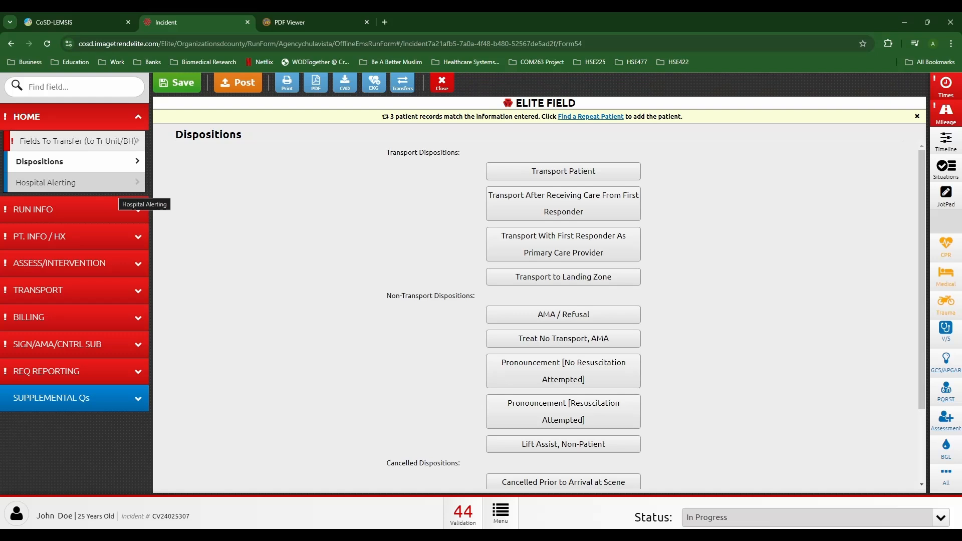
click(118, 186)
click(615, 180)
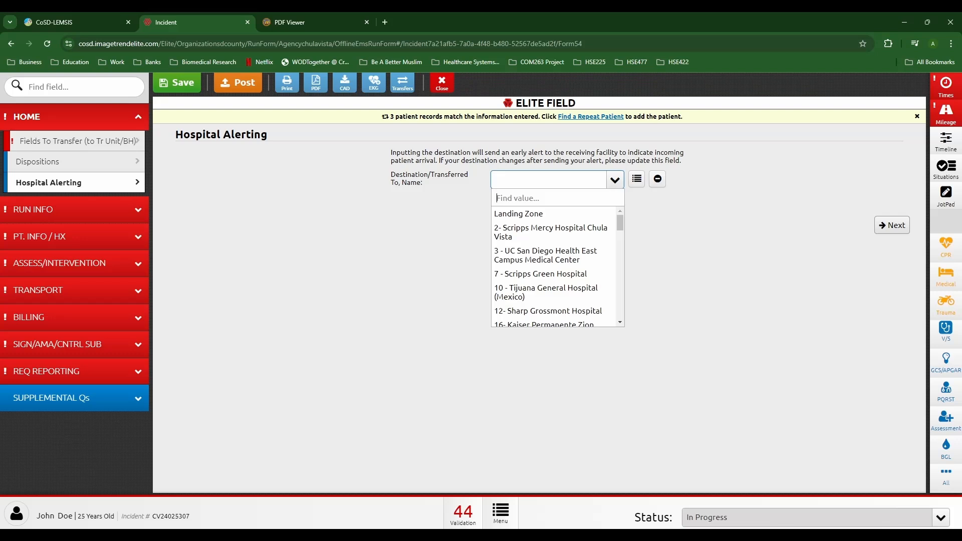
Step: Pick then clear Scripps Mercy Hospital Chula Vista as destination, and return to Fields To Transfer
click(551, 232)
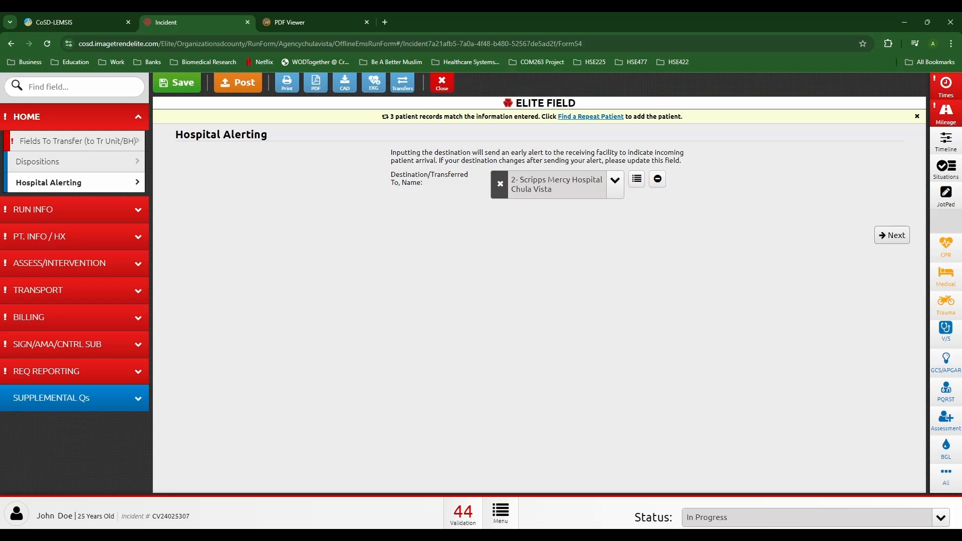
click(500, 184)
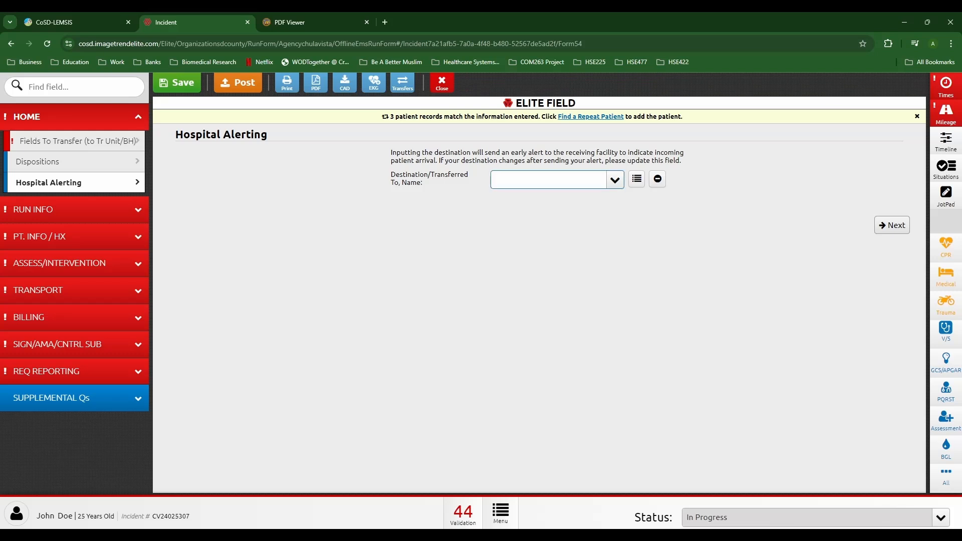
click(75, 141)
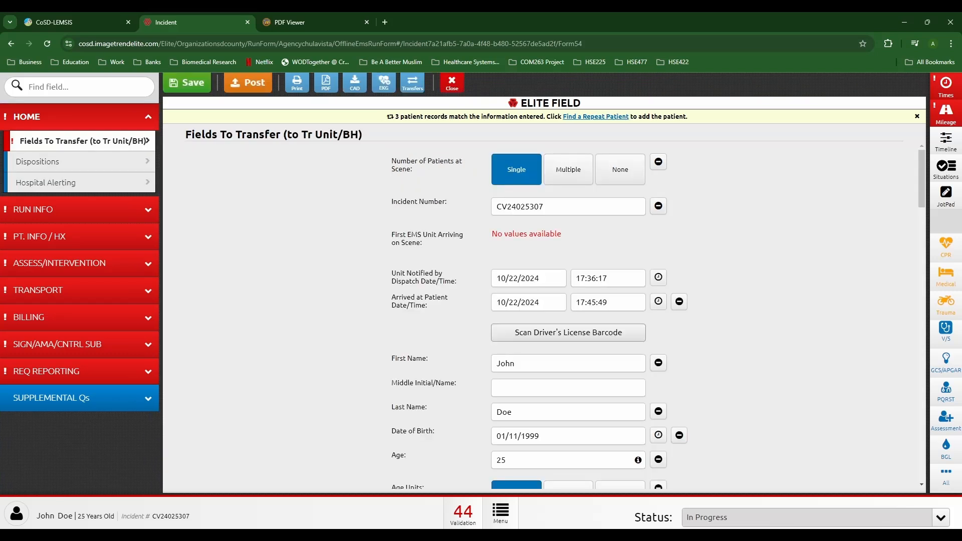
Step: Replace the patient's first and last name with the new test name
double_click(506, 363)
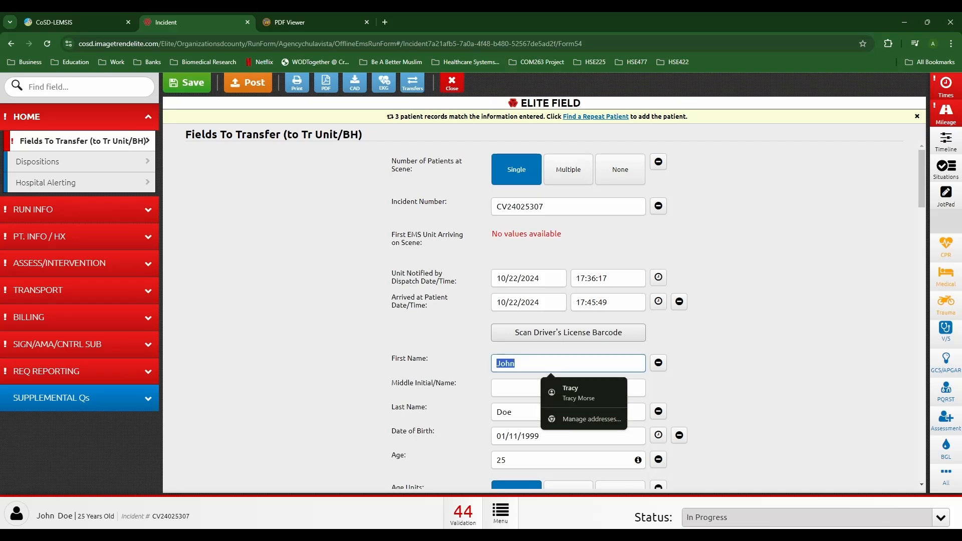
text(TESTER)
click(505, 412)
click(505, 410)
double_click(504, 398)
text(TESTER)
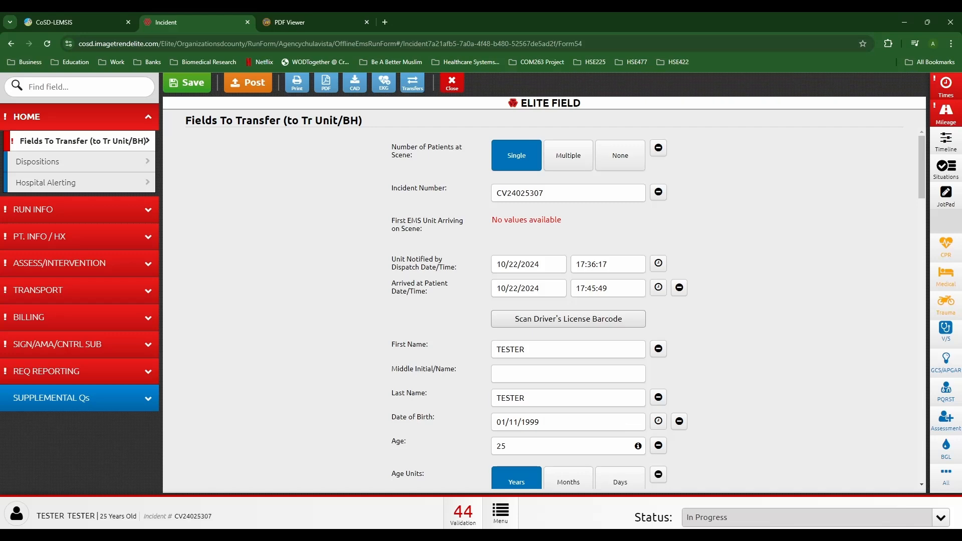
scroll(551, 300, down, 6)
scroll(544, 309, down, 16)
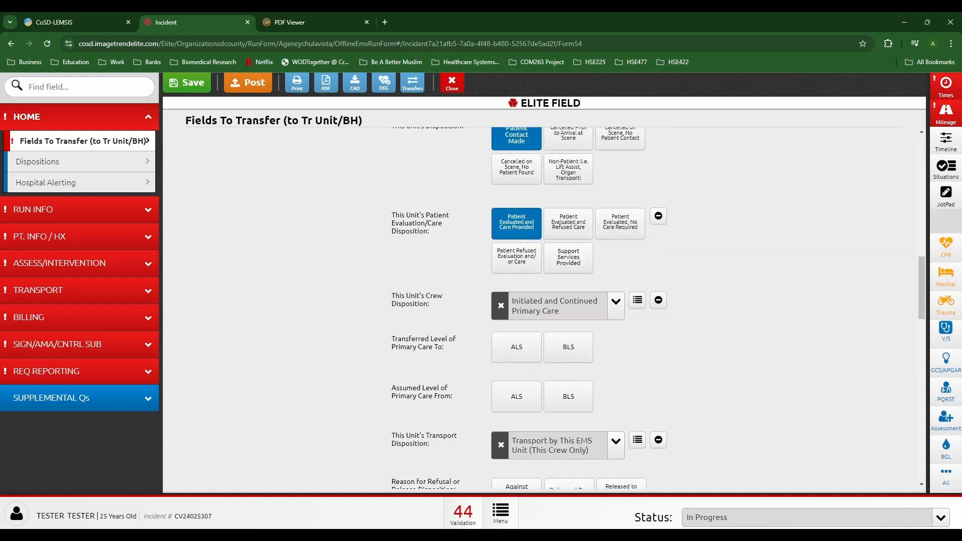
scroll(544, 308, up, 4)
Step: Add an ABD pain chief complaint lasting 10 Minutes
click(418, 288)
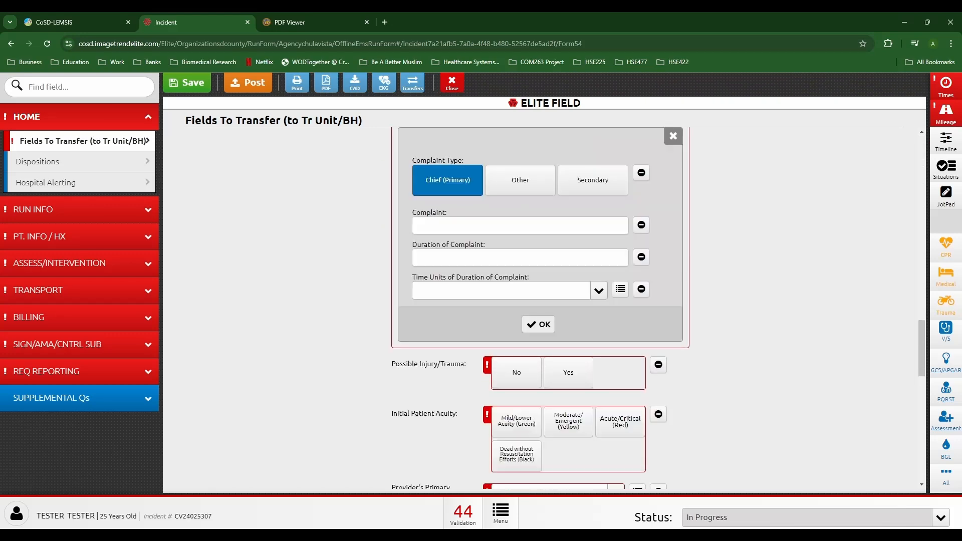
click(471, 225)
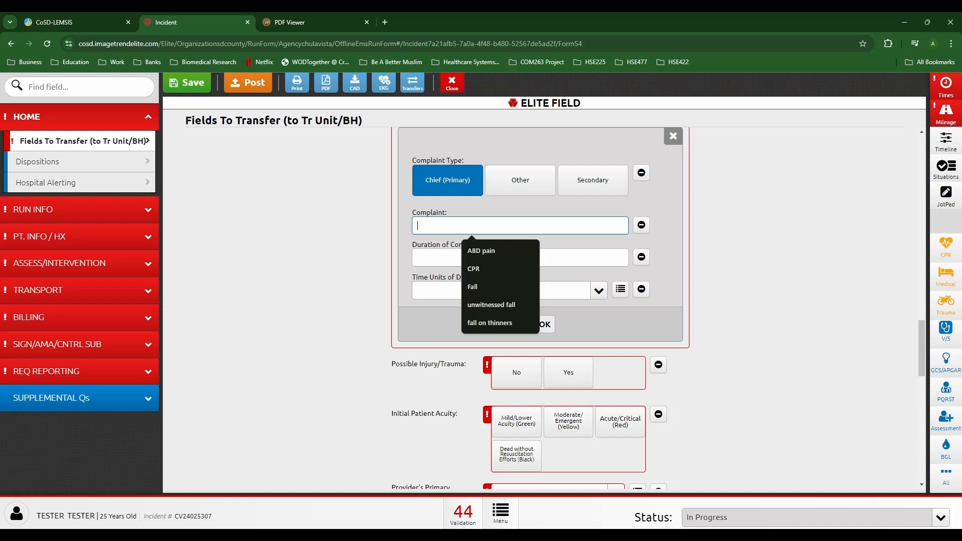
click(481, 251)
click(501, 258)
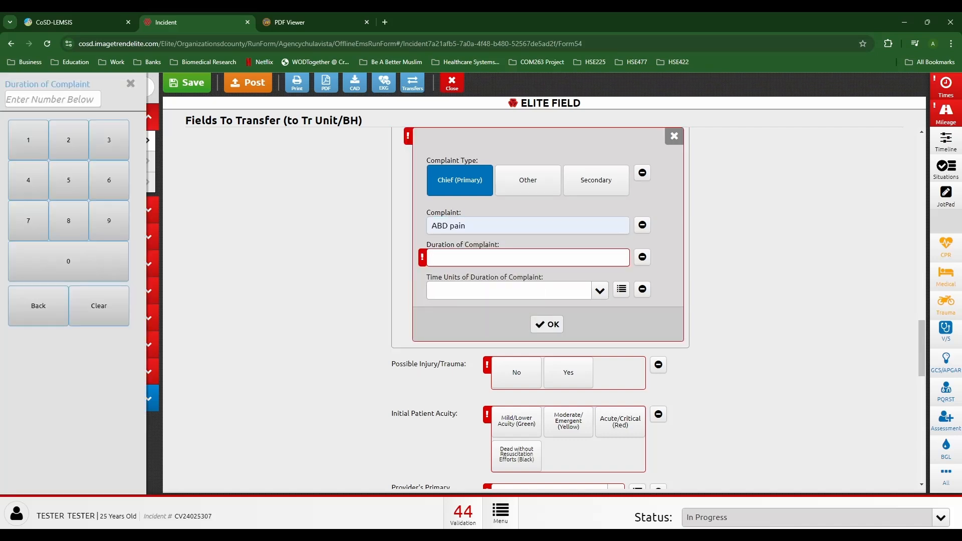
text(10)
key(Tab)
key(Down)
key(Down)
key(Down)
key(Return)
click(538, 324)
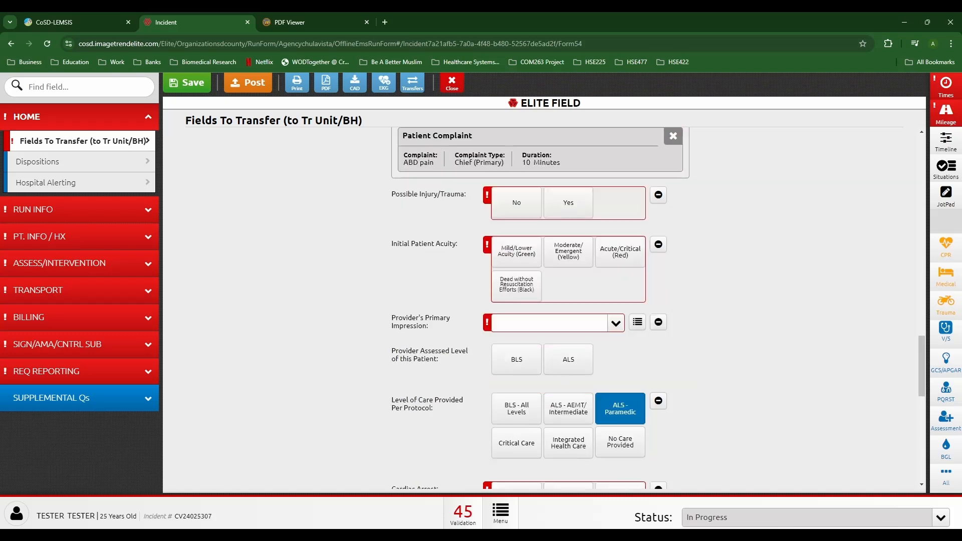
Step: Answer No to trauma, set Mild (Green) acuity and Abdominal Pain impression, and answer No to arrest, stroke, STEMI
click(516, 303)
click(516, 352)
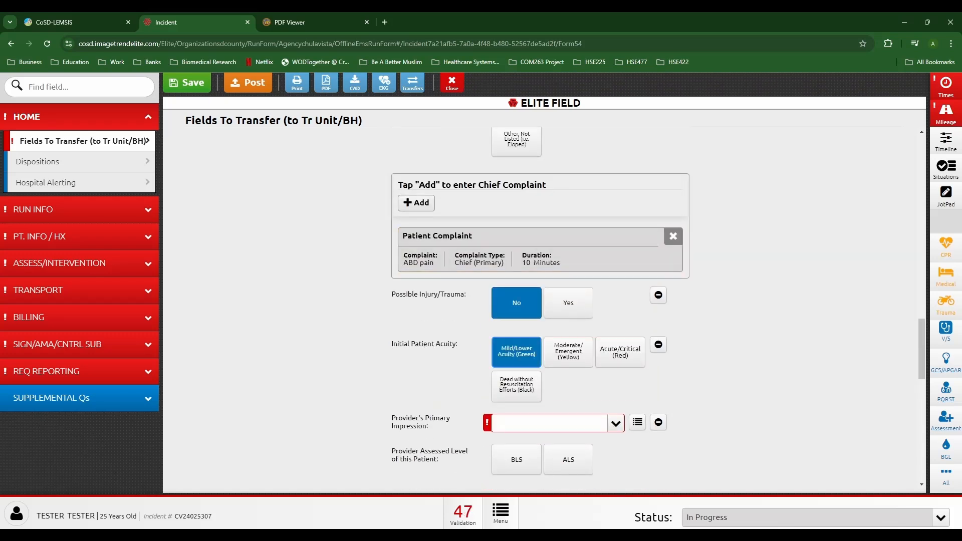
scroll(523, 358, down, 2)
click(550, 323)
key(Up)
key(Return)
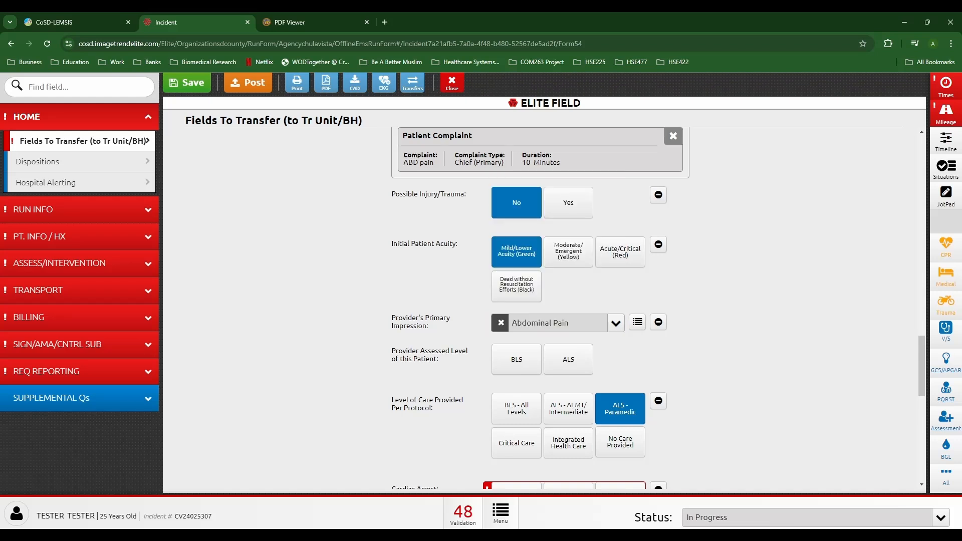
scroll(516, 358, down, 2)
click(517, 397)
click(516, 447)
scroll(516, 446, down, 1)
click(516, 445)
scroll(517, 445, down, 4)
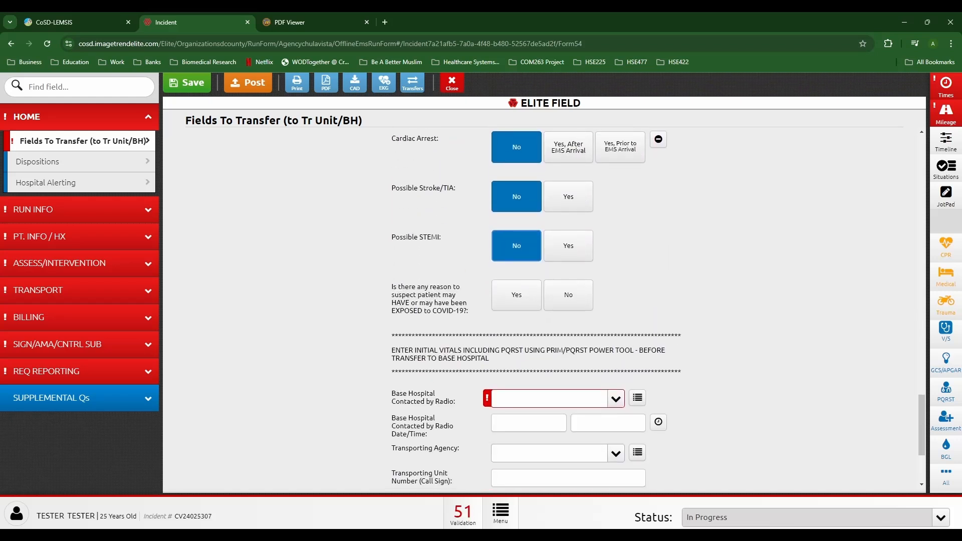
Step: Set base hospital 19- Scripps Mercy Hospital San Diego, contacted at 17:50:49
click(549, 398)
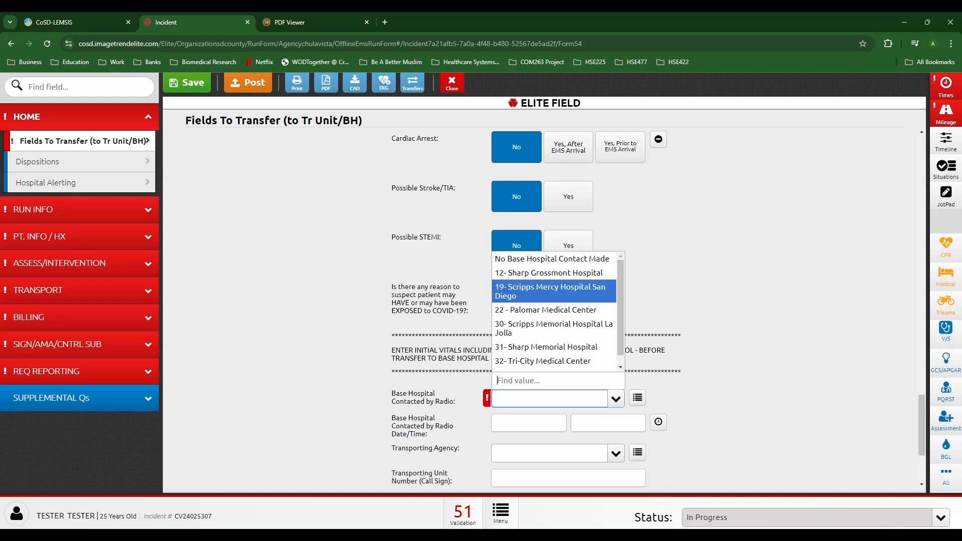
key(Return)
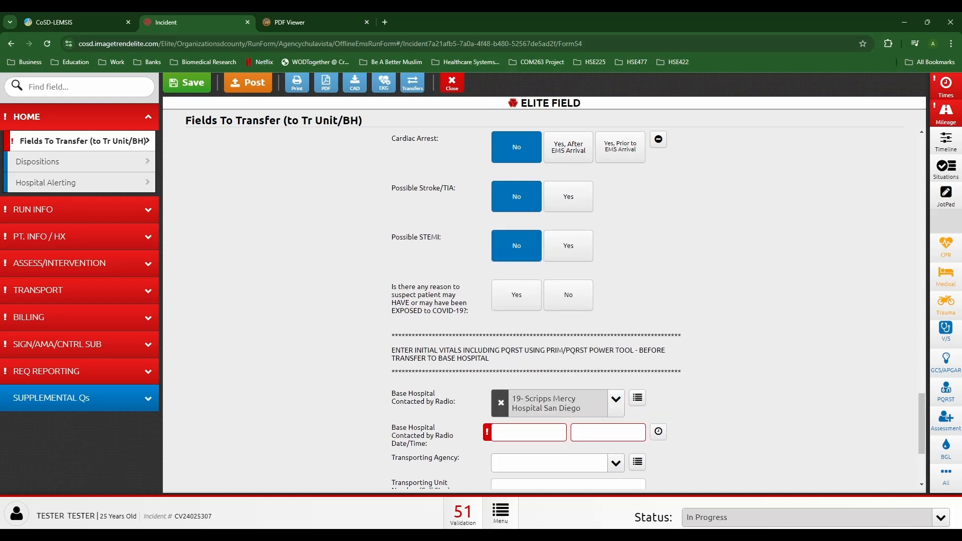
click(608, 432)
click(88, 125)
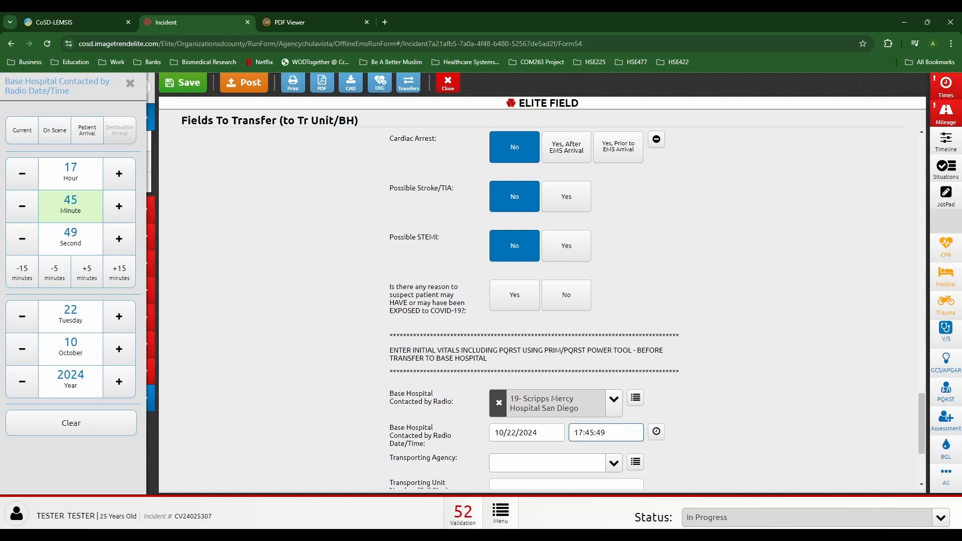
click(88, 267)
click(300, 321)
Step: Record Chula Vista Fire Department - 760 as transporting agency with unit call sign CVM55
scroll(657, 308, down, 3)
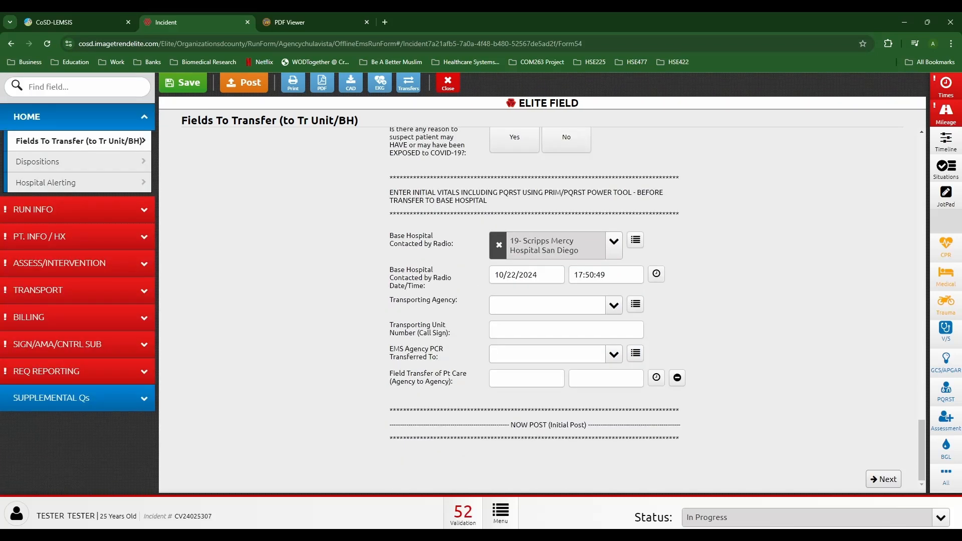
click(614, 305)
text(760)
key(Return)
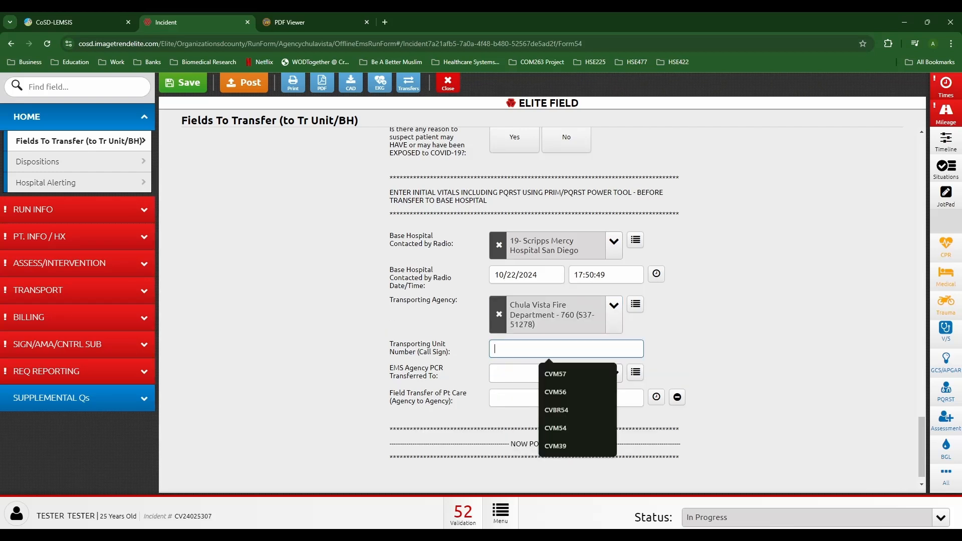
text(CVM55)
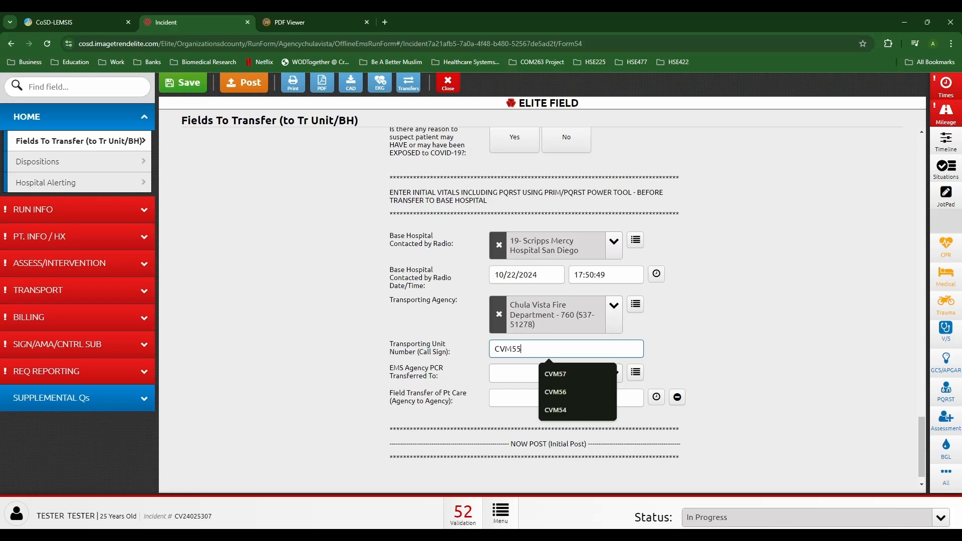
click(751, 346)
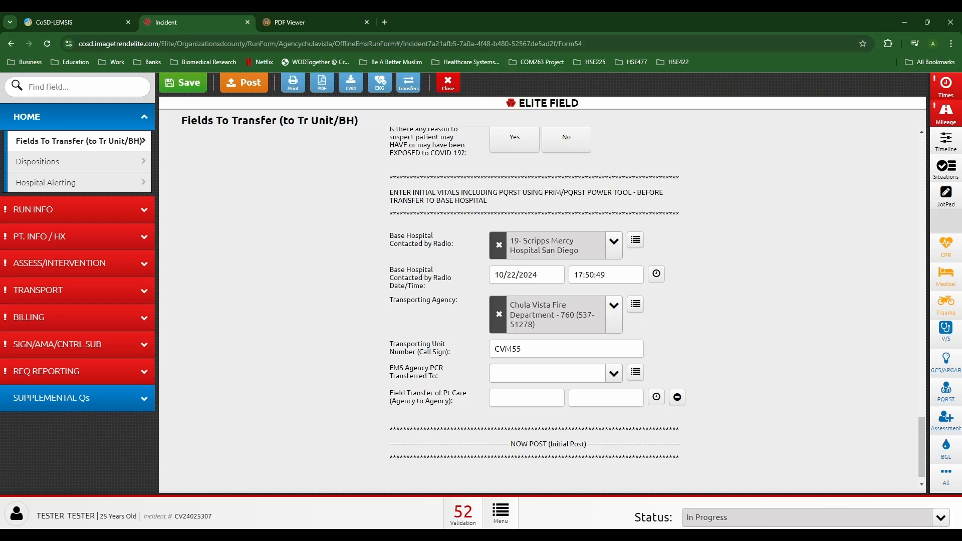
scroll(542, 308, up, 20)
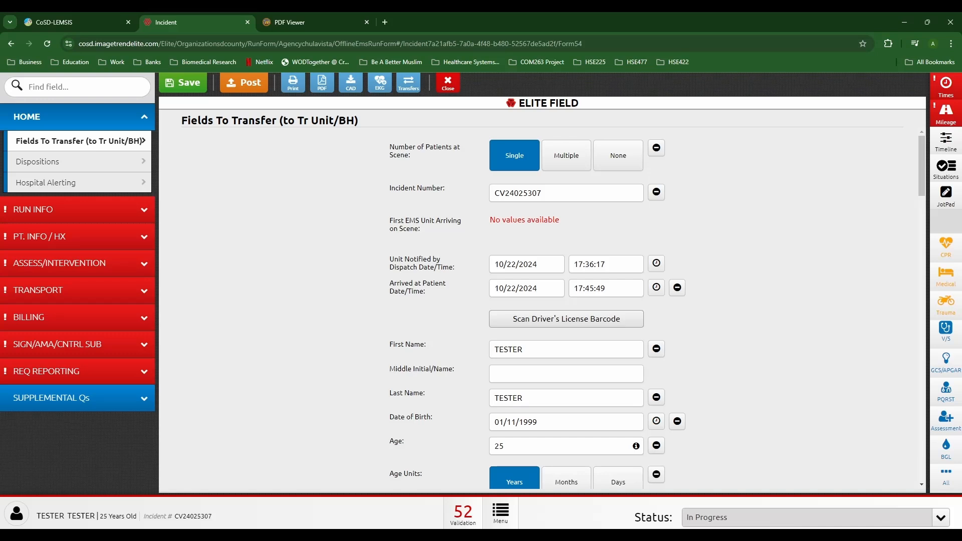
Step: Start a new vitals set with BP 120/80, heart rate 60, respiratory rate 12 and normal respiratory effort
click(945, 332)
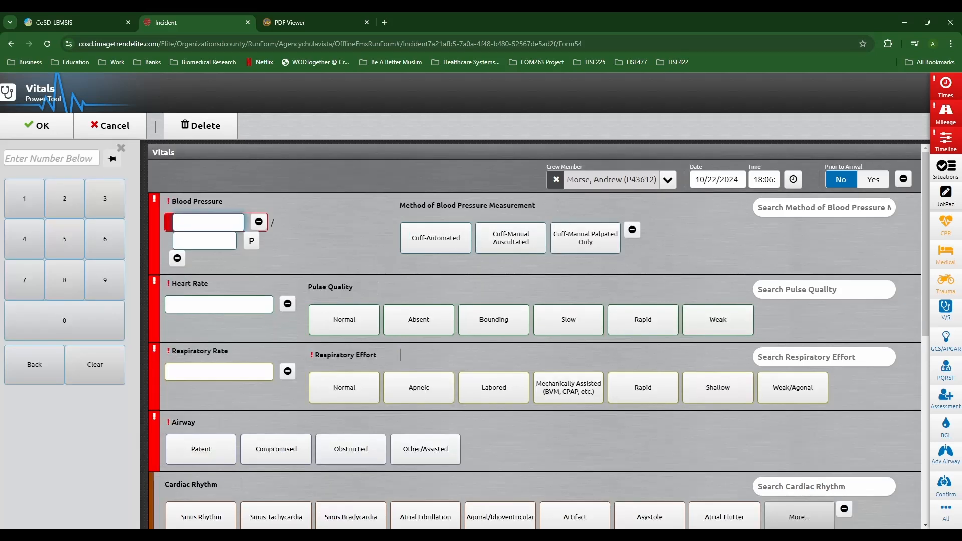
text(120 / 80)
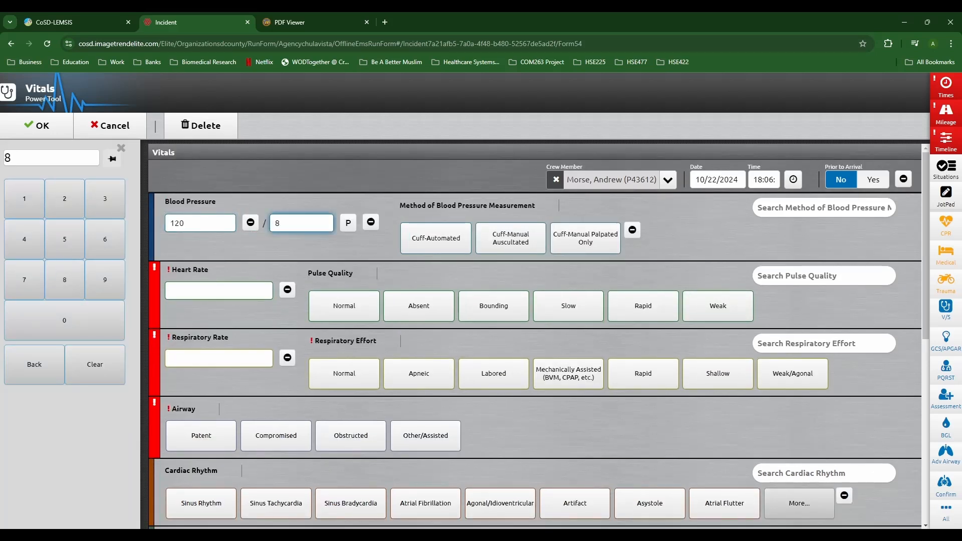
key(Tab)
text(60)
key(Tab)
click(24, 213)
click(64, 212)
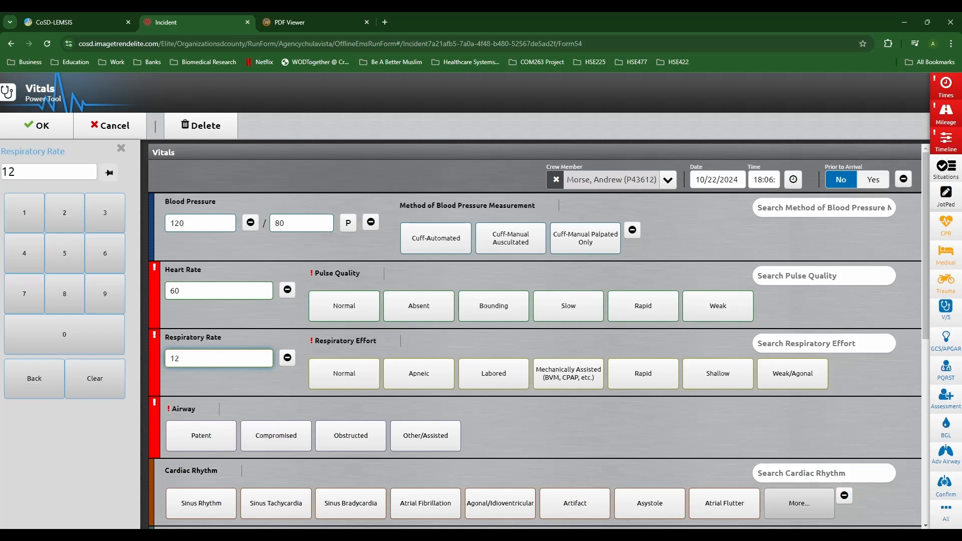
click(344, 374)
Step: Record normal pulse quality, automated cuff BP, patent airway, and sinus rhythm on a manually interpreted 4-lead
click(347, 306)
click(349, 305)
click(200, 306)
click(299, 239)
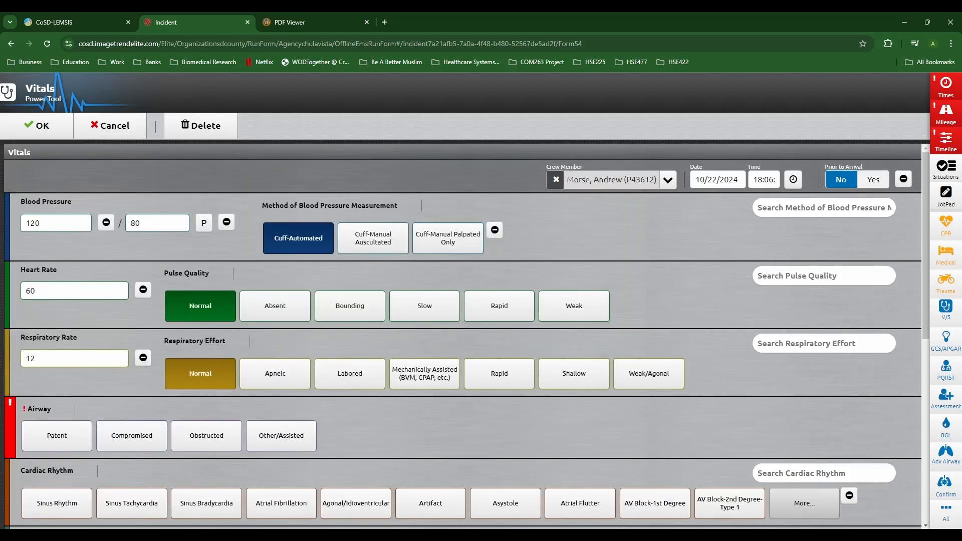
scroll(299, 250, down, 2)
click(56, 335)
click(57, 403)
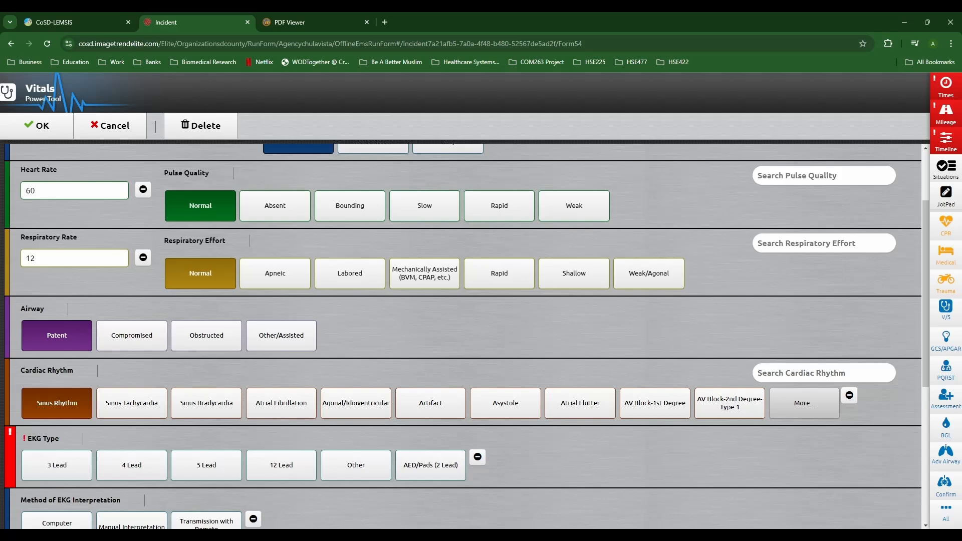
click(132, 465)
scroll(466, 336, down, 3)
click(131, 377)
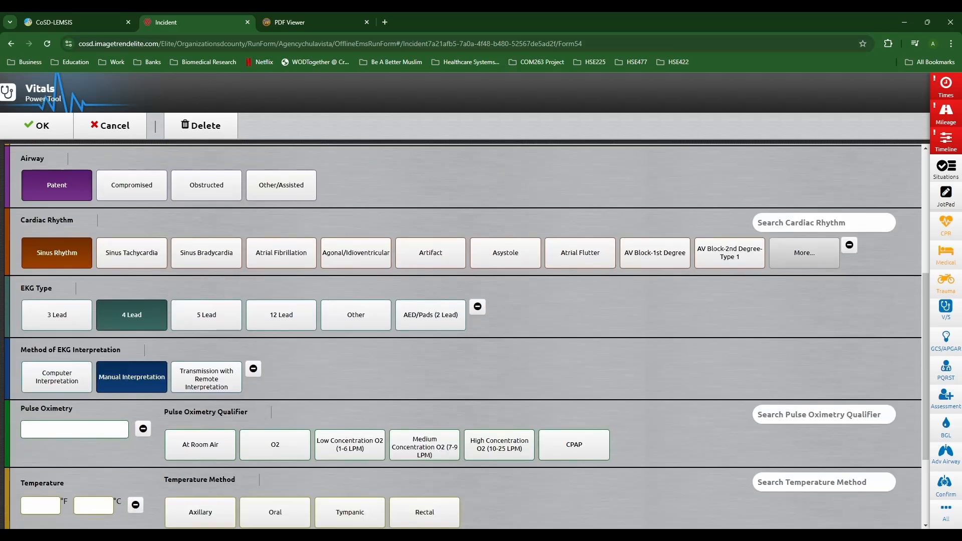
Step: Record SpO2 99% at room air and save the vitals entry
click(74, 429)
click(105, 294)
click(105, 294)
click(184, 505)
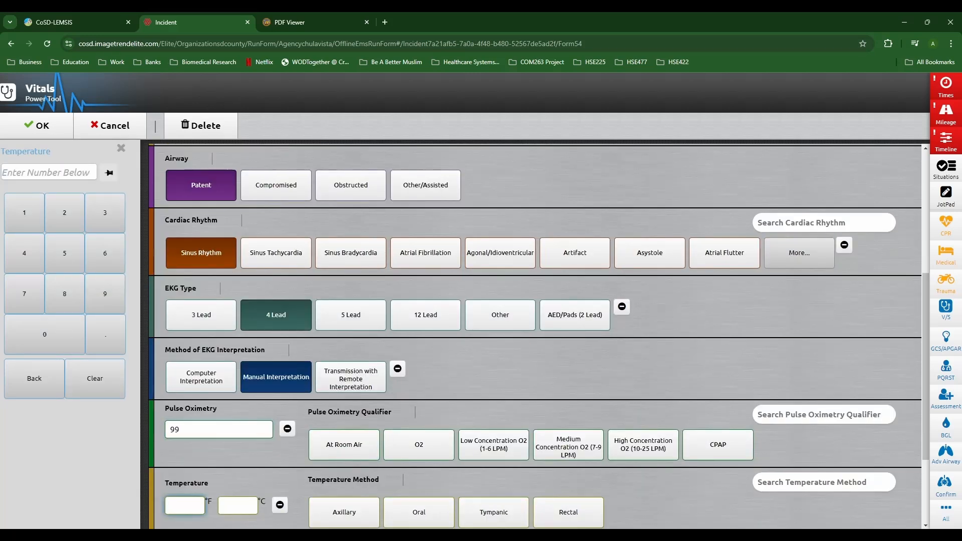
click(343, 444)
scroll(344, 444, down, 3)
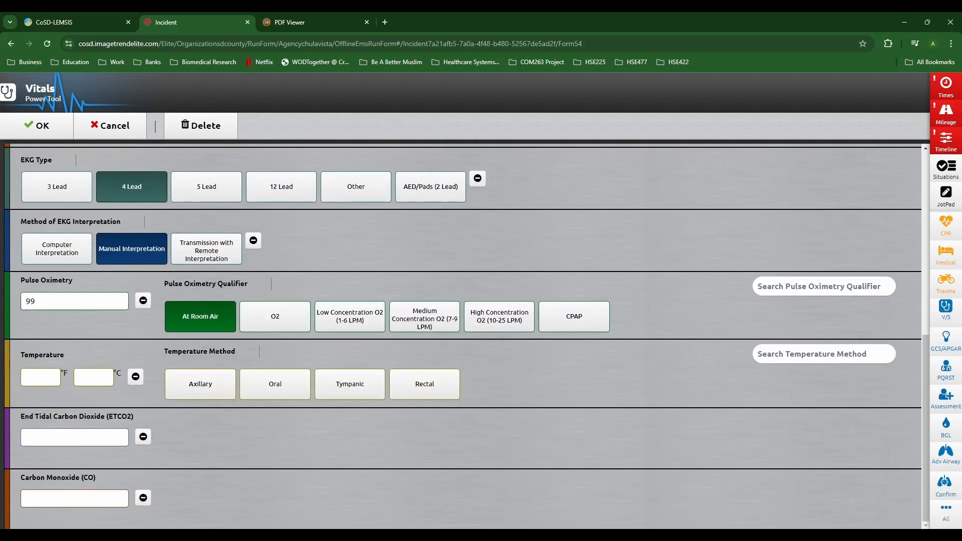
click(37, 125)
Step: Go to the Assessment page under Assess/Intervention
scroll(566, 310, down, 7)
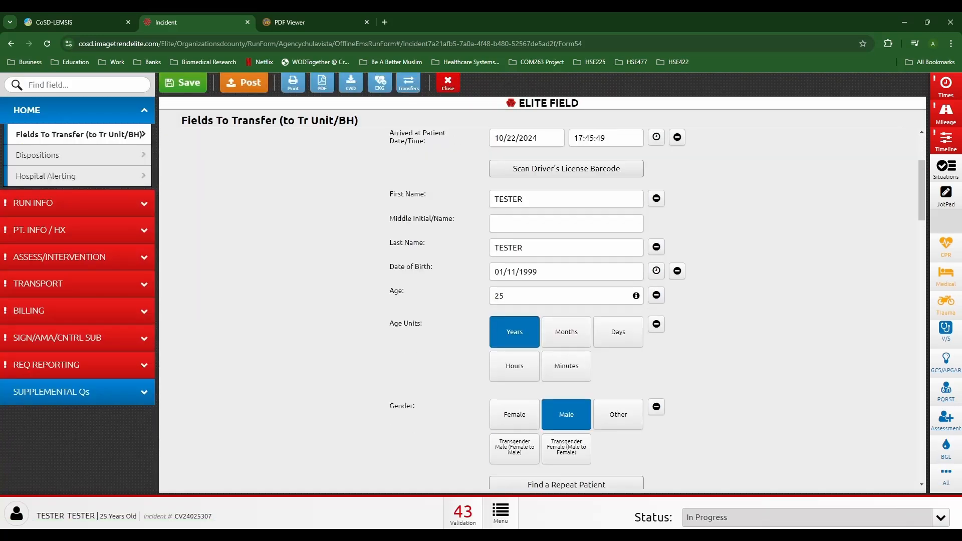
scroll(541, 308, down, 3)
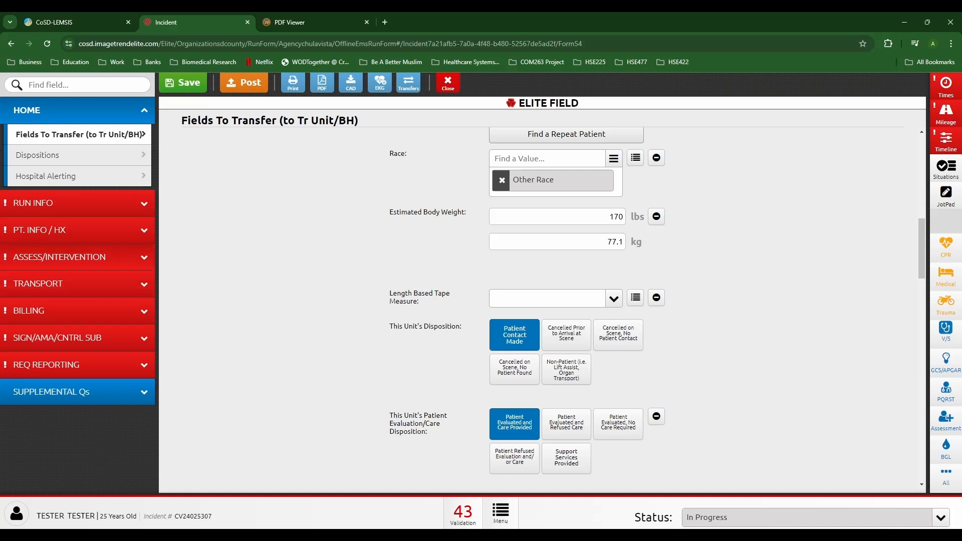
click(75, 263)
click(41, 235)
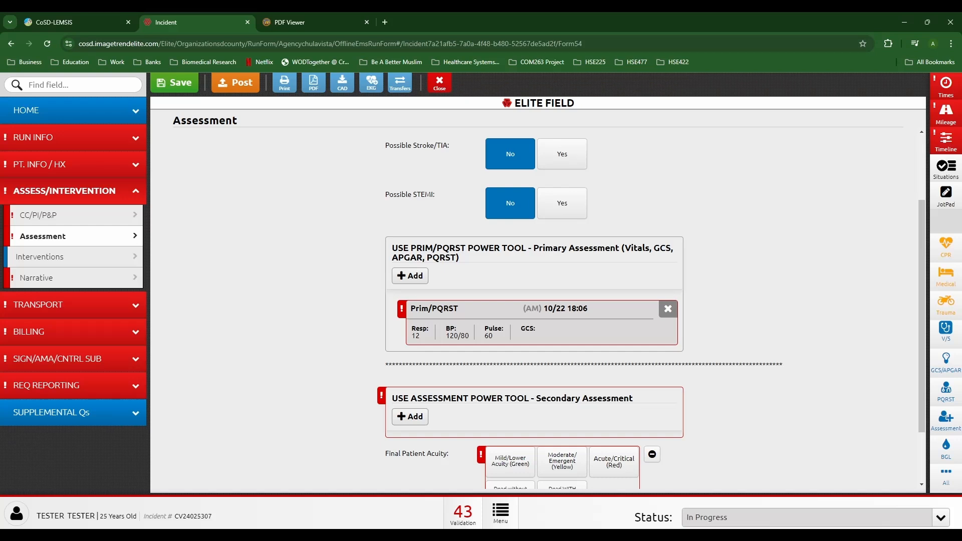
Step: Add a GCS entry timed at patient arrival: alert, eyes open spontaneously, oriented, obeys commands
click(945, 362)
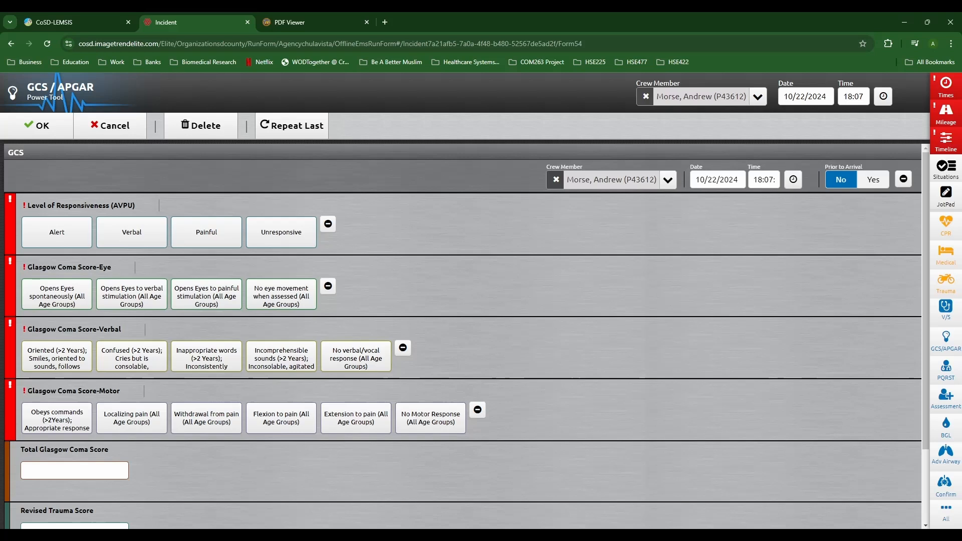
click(57, 232)
click(56, 294)
click(57, 357)
click(57, 418)
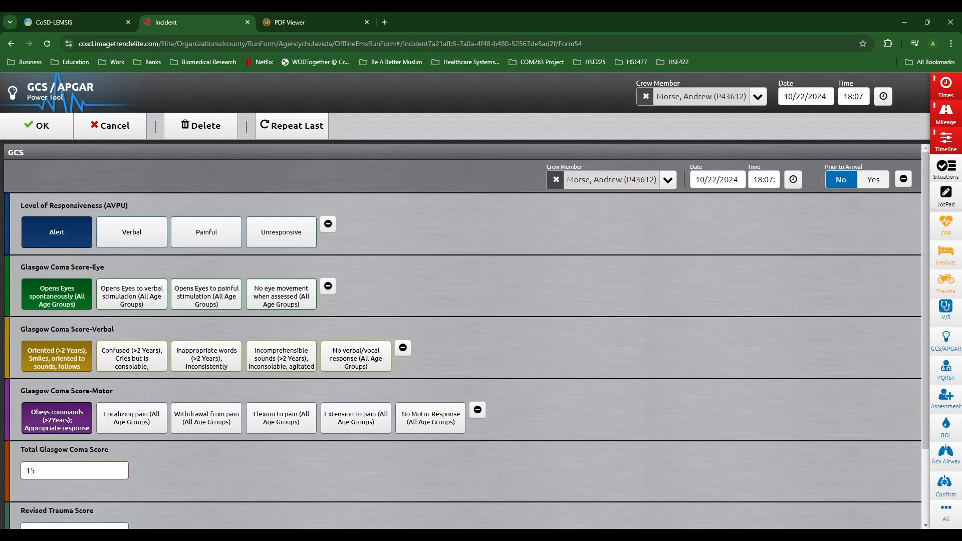
click(764, 179)
click(86, 187)
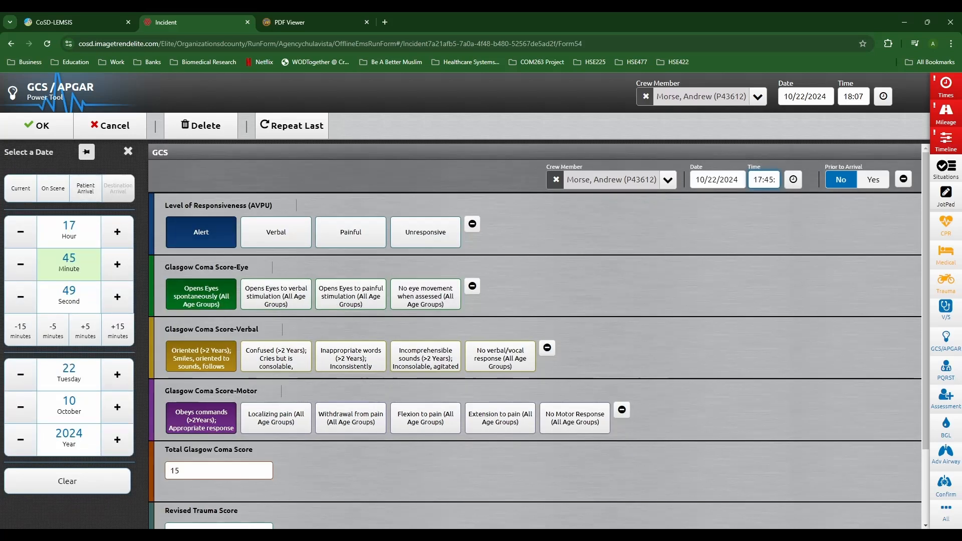
click(37, 126)
scroll(534, 310, down, 1)
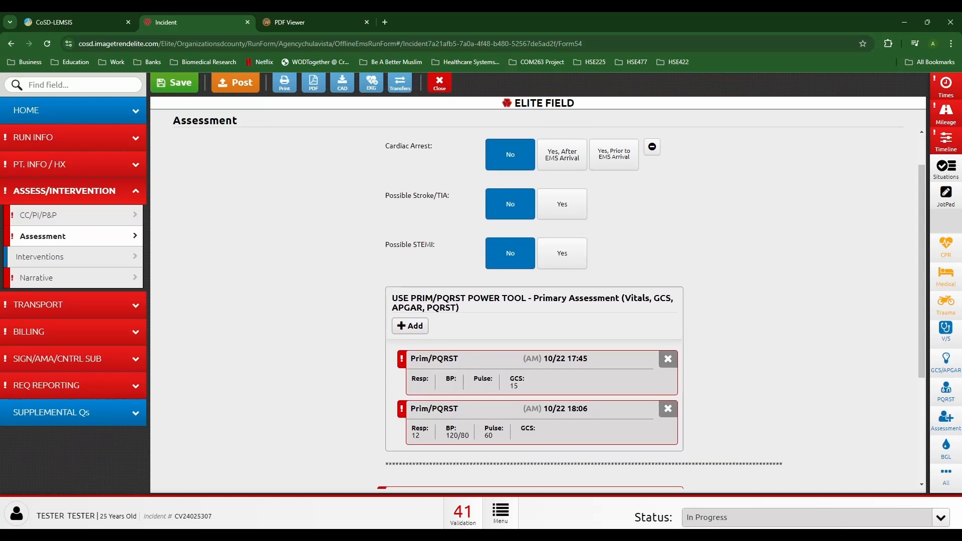
click(945, 392)
Step: Enter pain 2 on the Numeric (0-10) scale, provoked by palpation, with sharp quality
click(74, 223)
text(2)
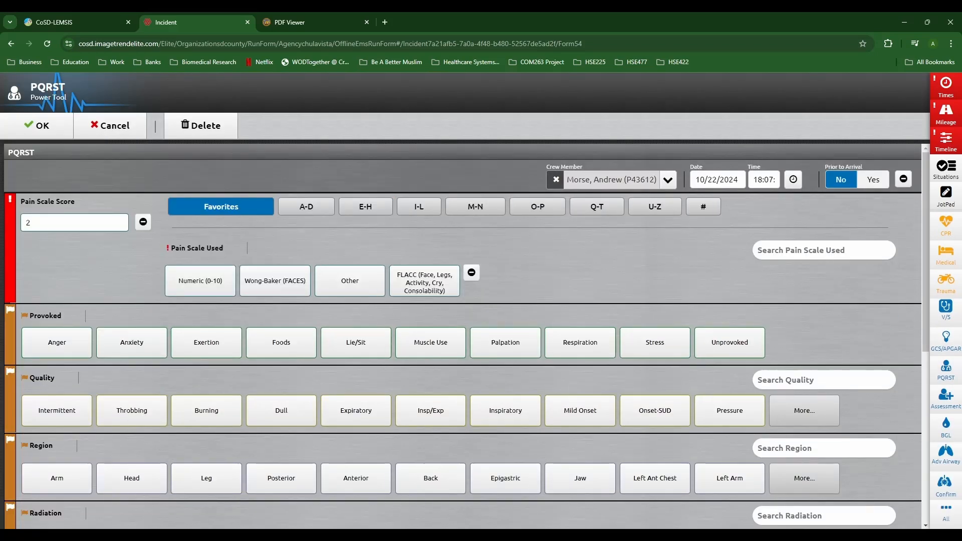
click(200, 280)
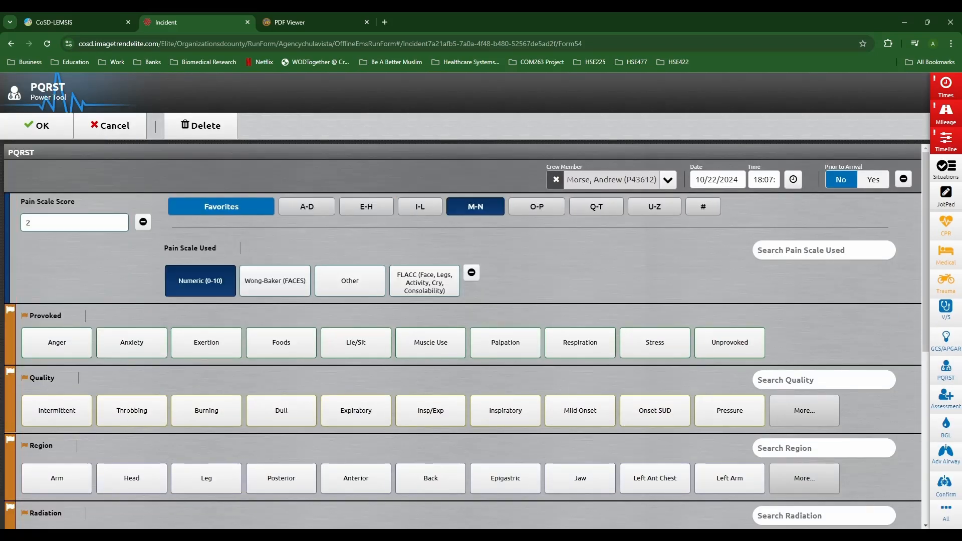
click(504, 342)
click(804, 410)
click(804, 410)
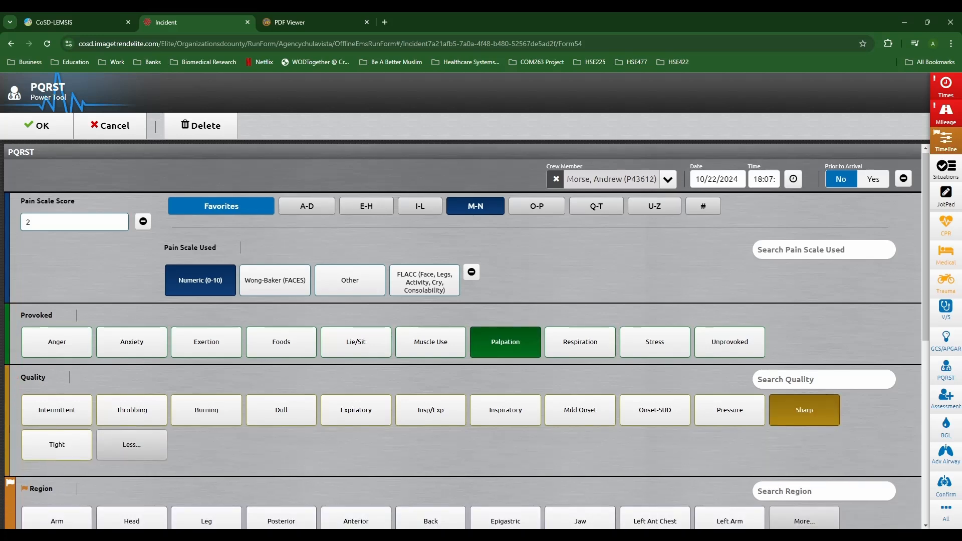
scroll(463, 336, down, 3)
Step: Set the pain as epigastric, non-radiating, lasting 10 minutes, and save the PQRST entry
click(505, 371)
scroll(463, 335, down, 2)
click(132, 339)
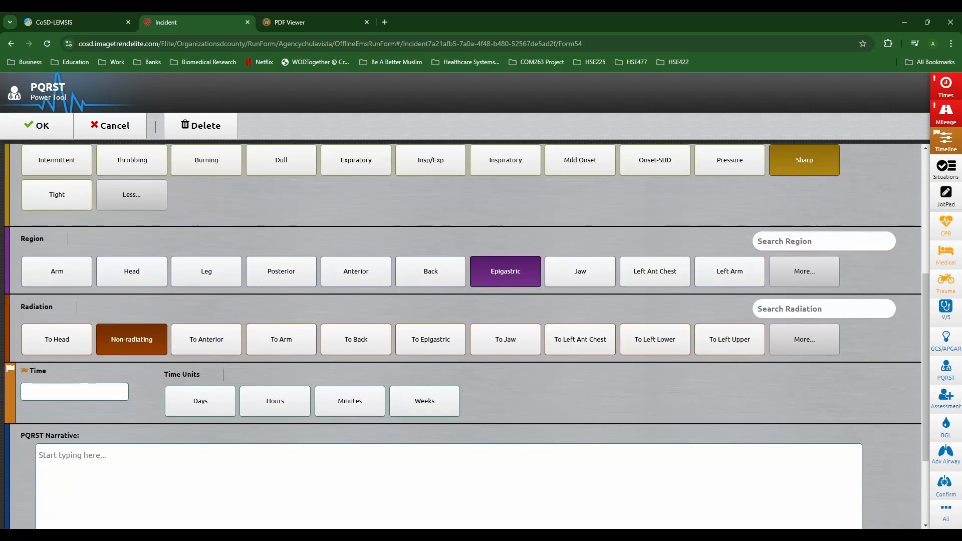
click(74, 393)
text(10)
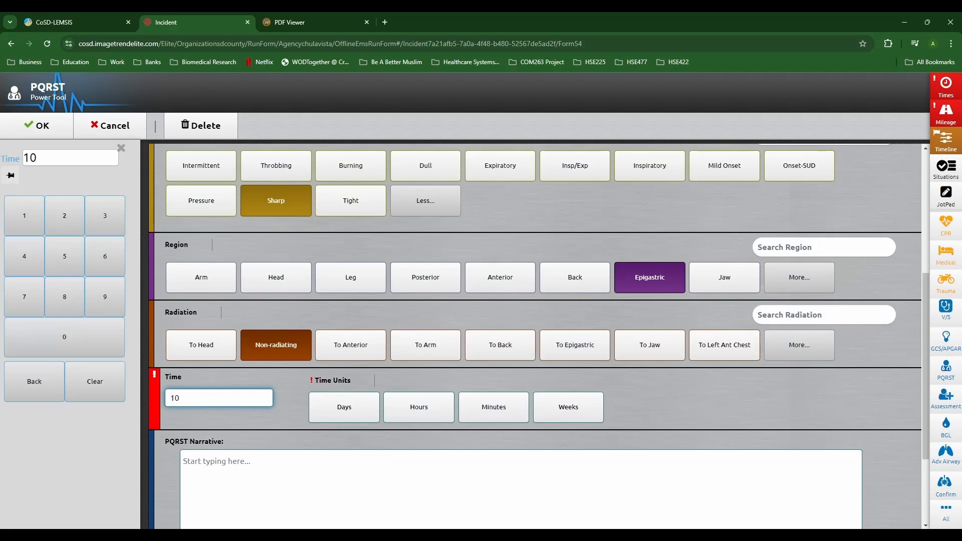
click(493, 407)
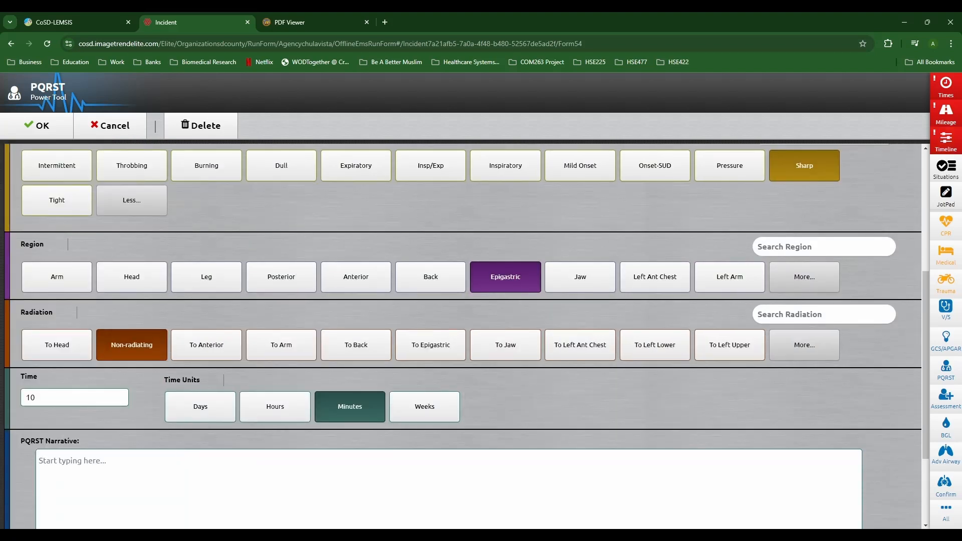
click(36, 126)
scroll(534, 300, down, 5)
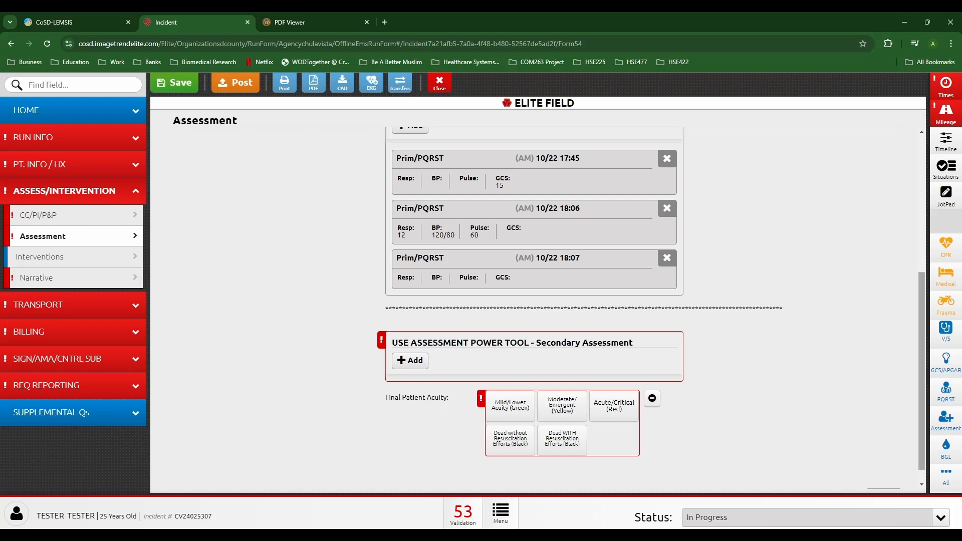
Step: Start a head-to-toe assessment marked not prior to arrival, timed 17:45
click(945, 420)
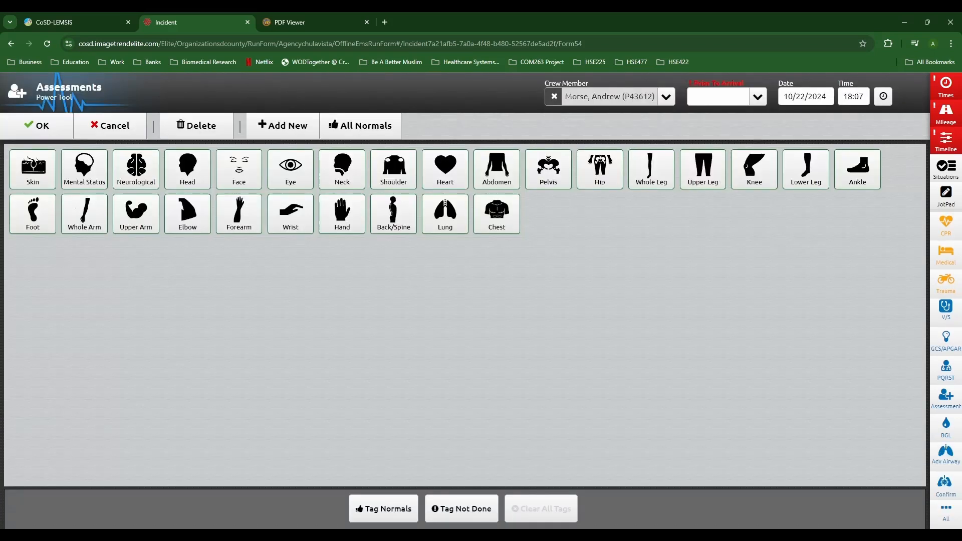
click(756, 96)
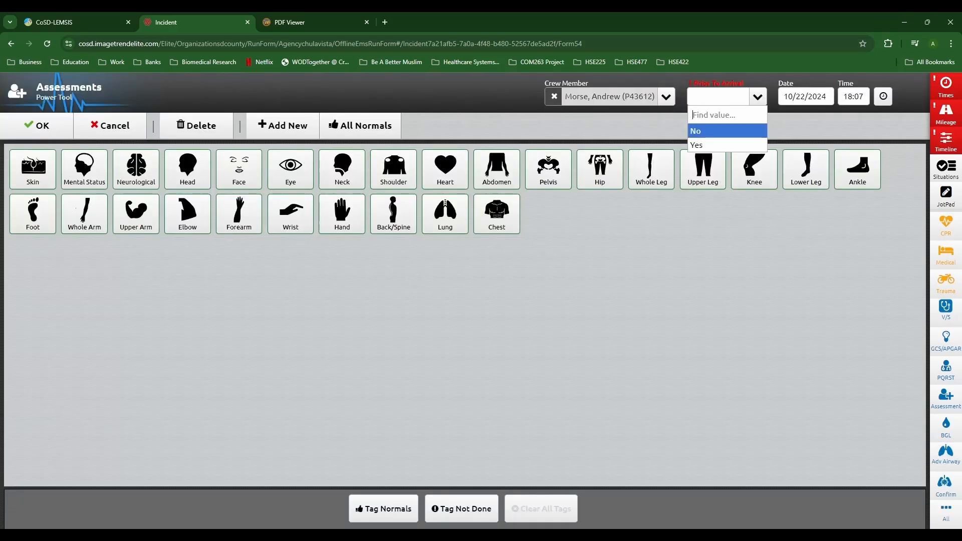
click(722, 131)
click(853, 96)
text(1745)
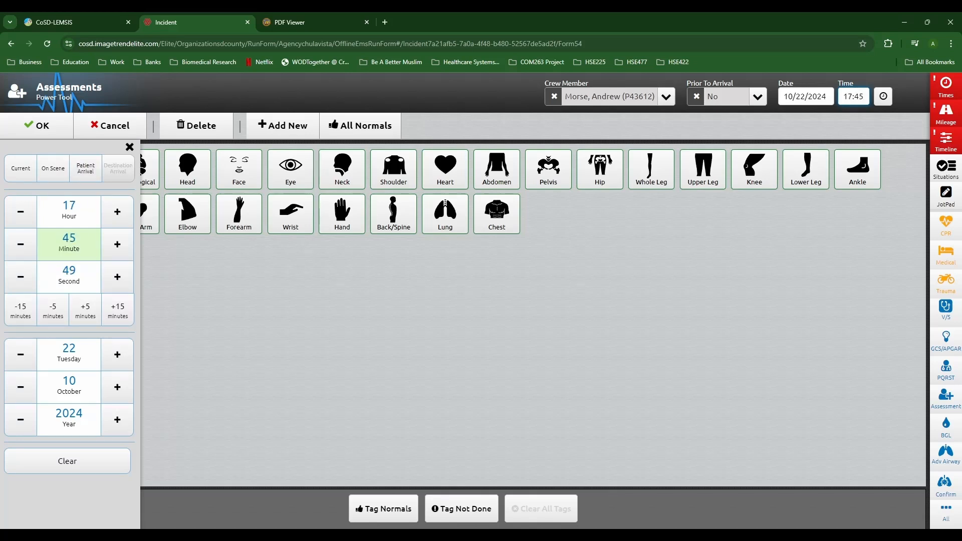
key(Tab)
Step: Tag all body areas as normal
click(383, 508)
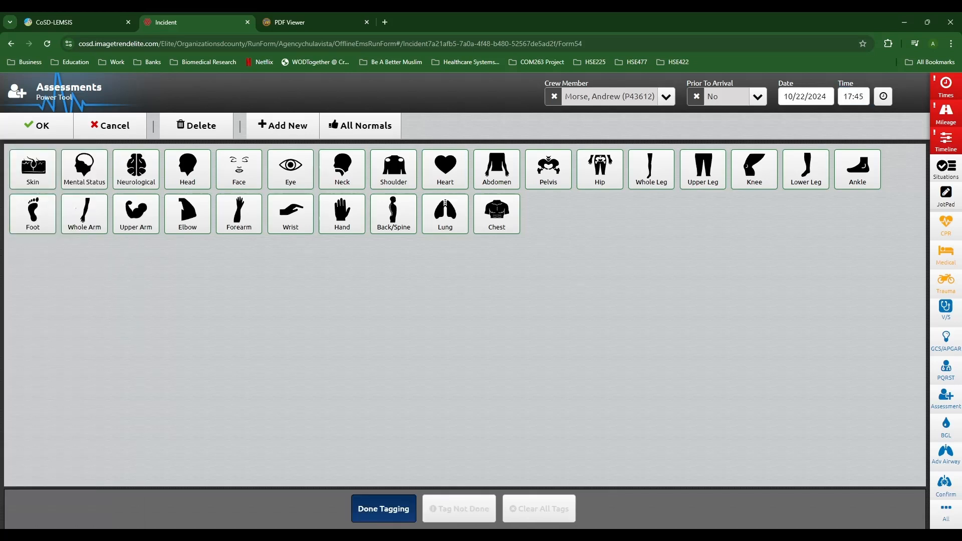
click(33, 169)
click(33, 214)
click(84, 214)
click(84, 170)
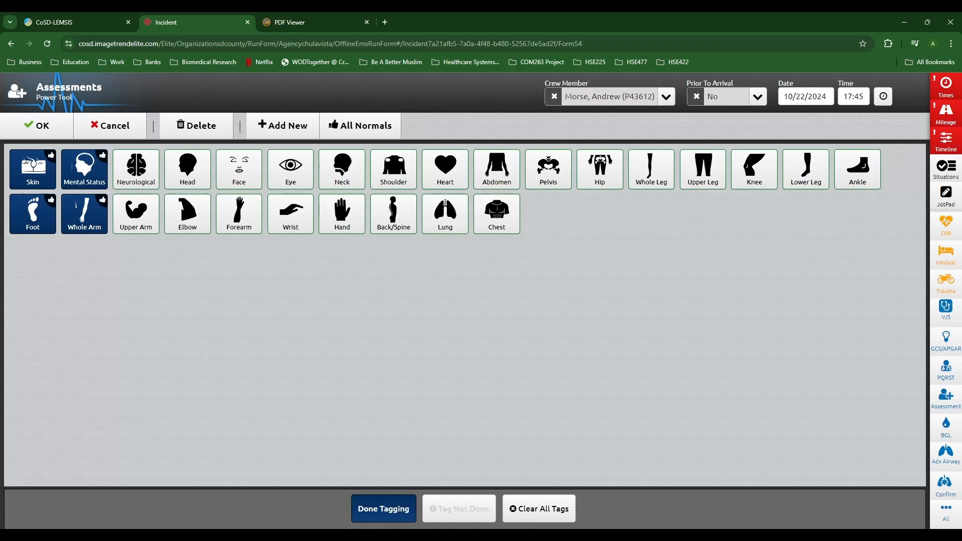
click(383, 509)
click(360, 125)
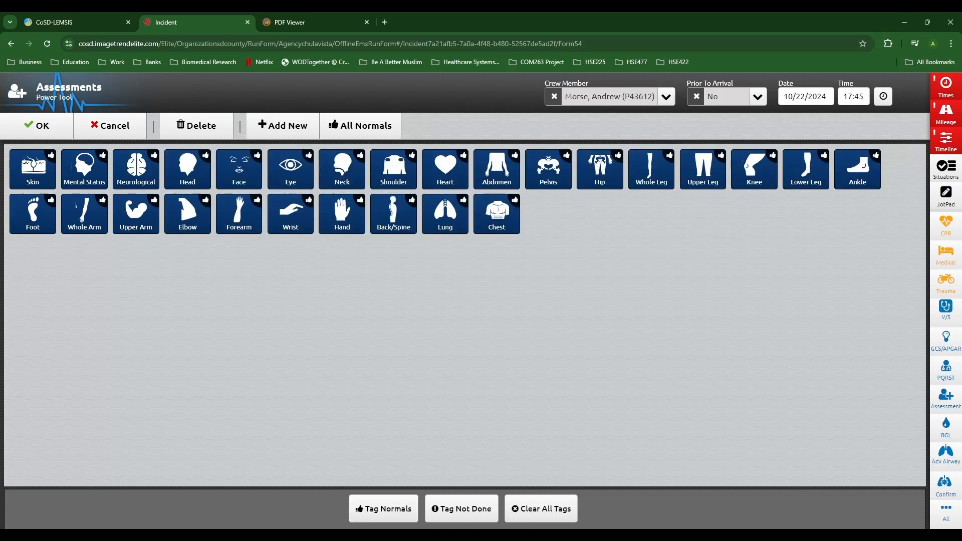
click(383, 508)
click(497, 169)
click(496, 169)
click(383, 508)
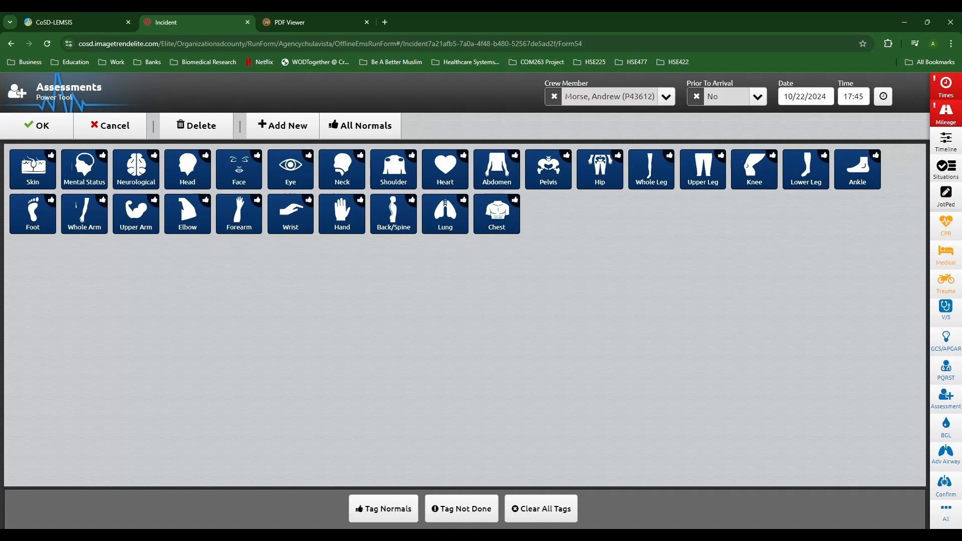
Step: Record generalized and epigastric abdominal pain, then save the assessment
click(496, 169)
click(508, 186)
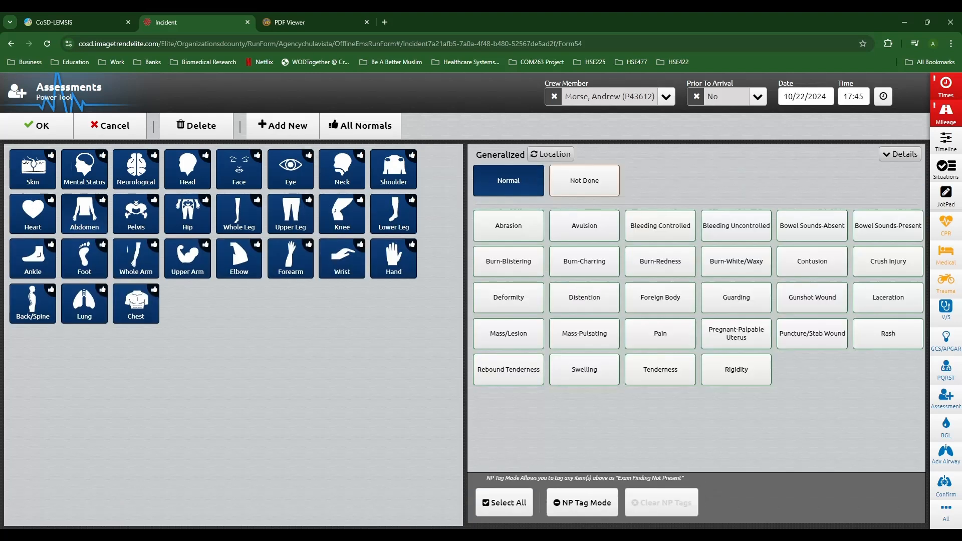
click(508, 181)
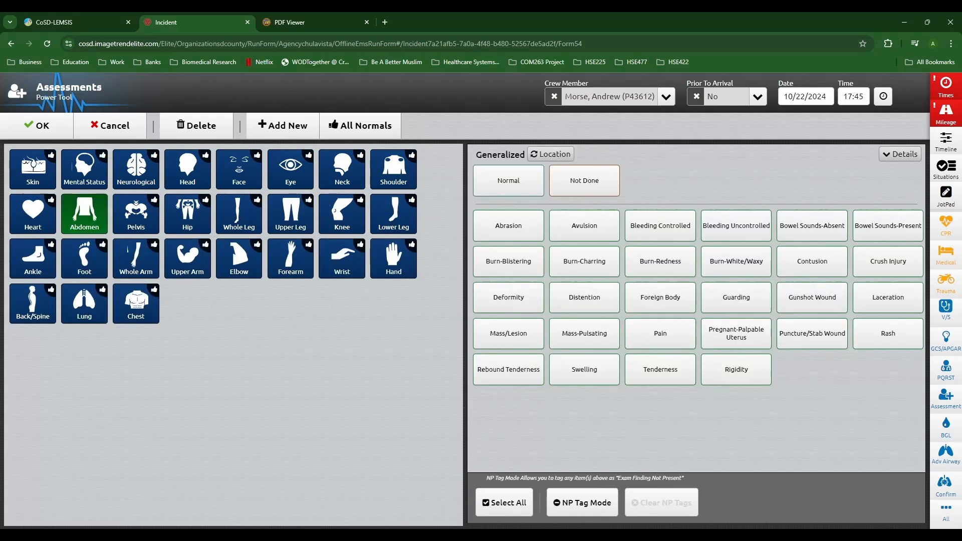
click(660, 334)
click(550, 154)
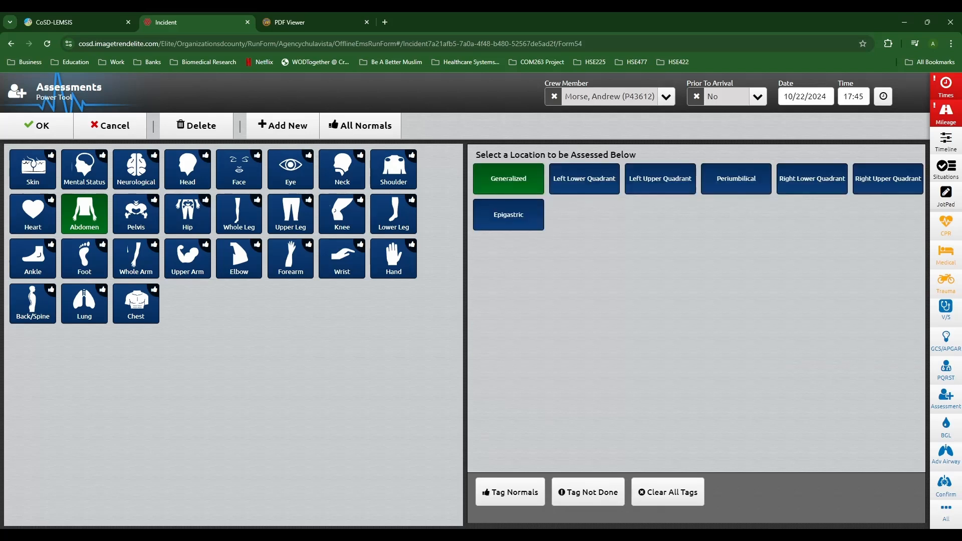
click(508, 214)
click(660, 334)
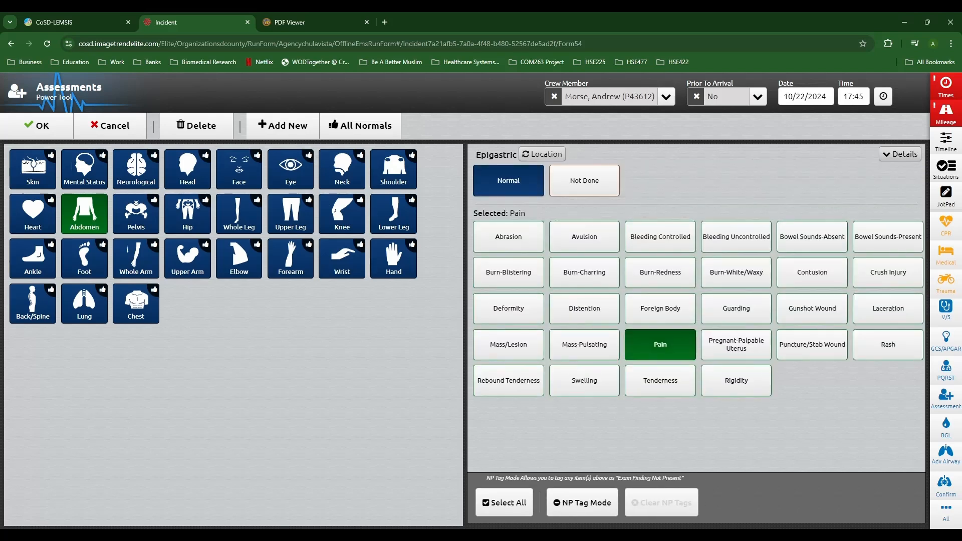
click(542, 154)
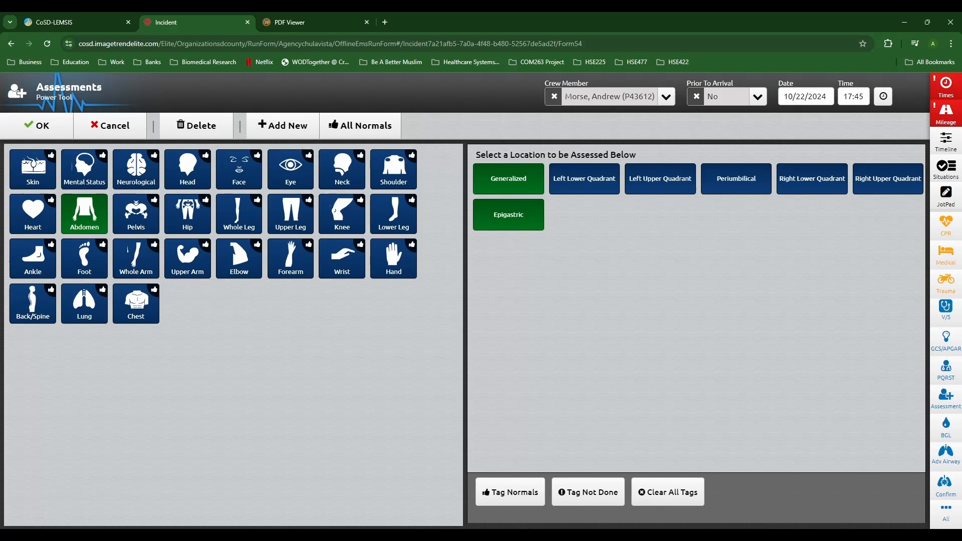
click(36, 126)
Step: Set final patient acuity to Mild/Lower (Green)
scroll(534, 300, down, 7)
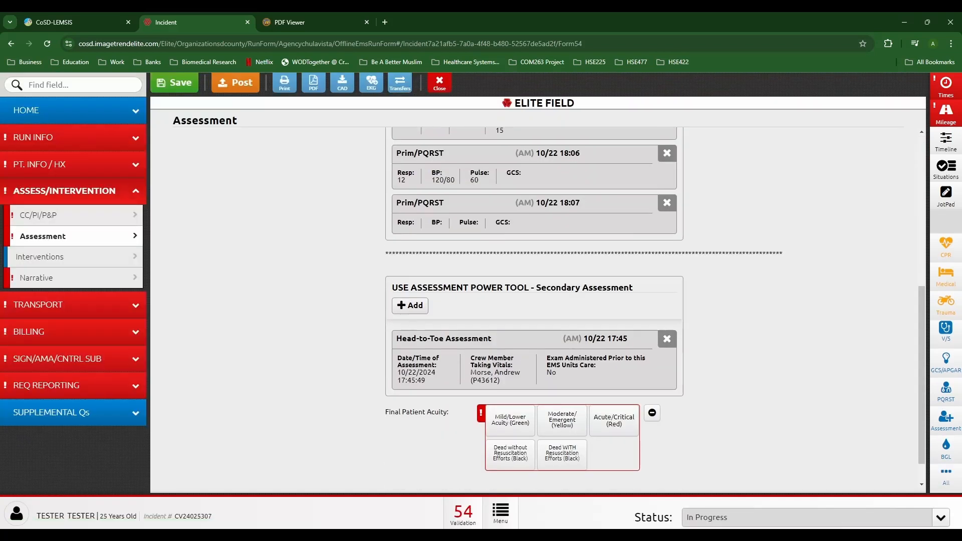
click(510, 387)
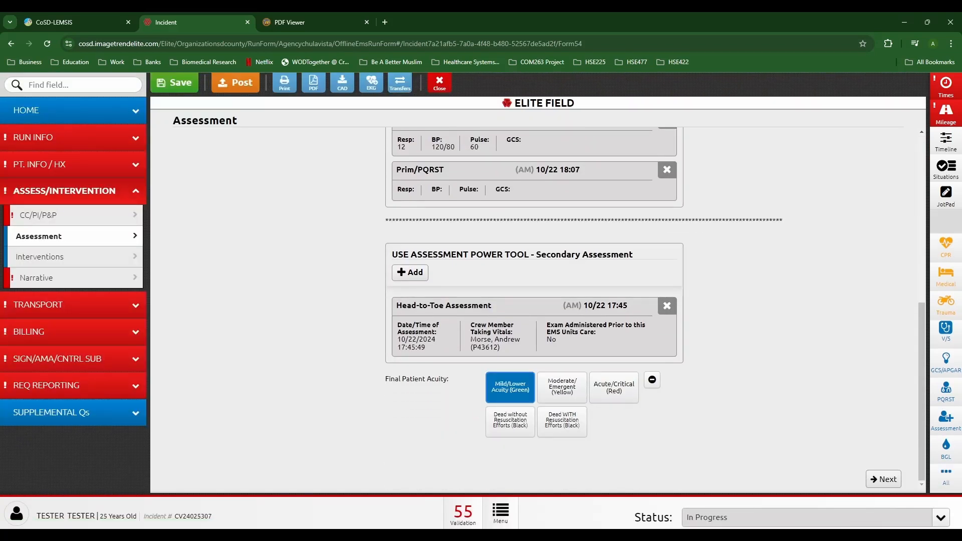
click(73, 137)
click(59, 183)
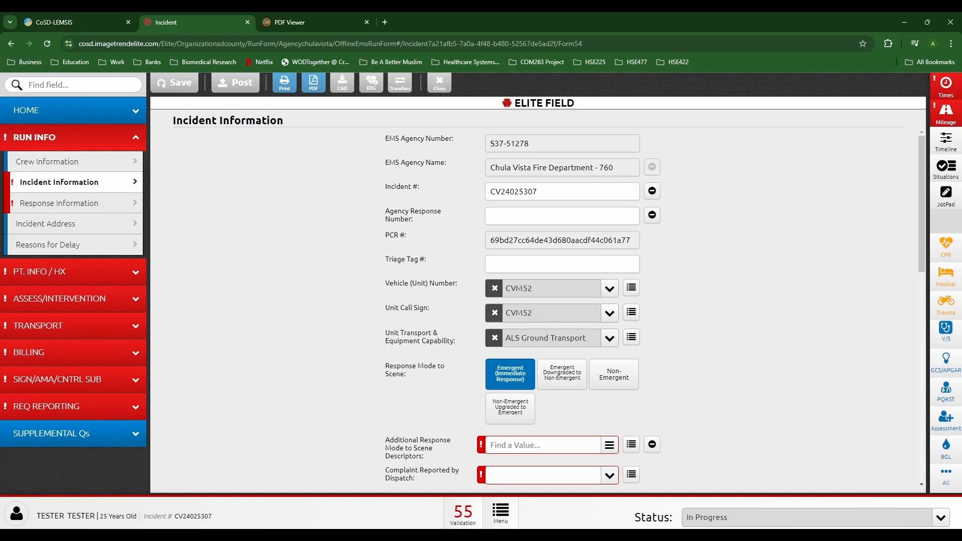
Step: Add Lights and Sirens, dispatch complaint Abdominal Pain/Problems, and first EMS unit on scene Yes
scroll(538, 311, down, 3)
click(543, 294)
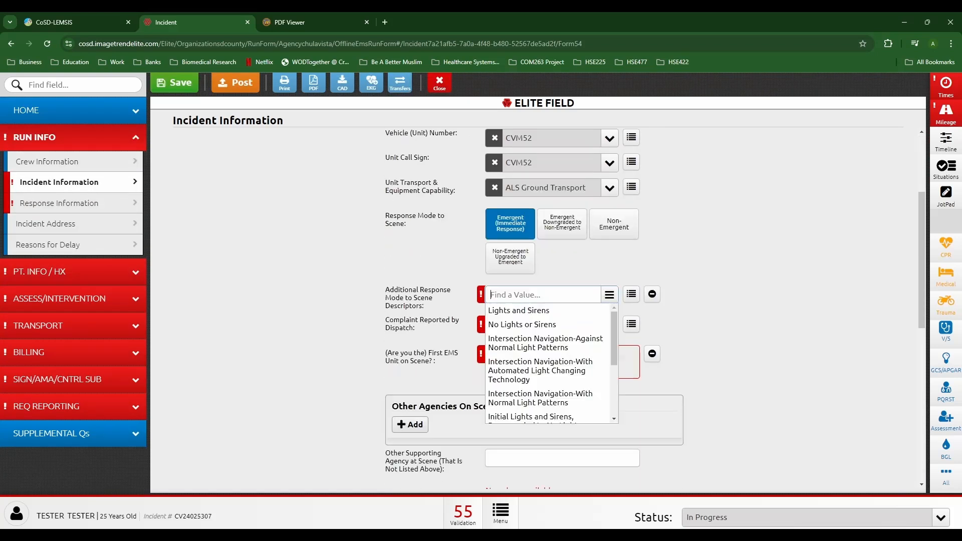
click(519, 311)
click(701, 321)
click(546, 349)
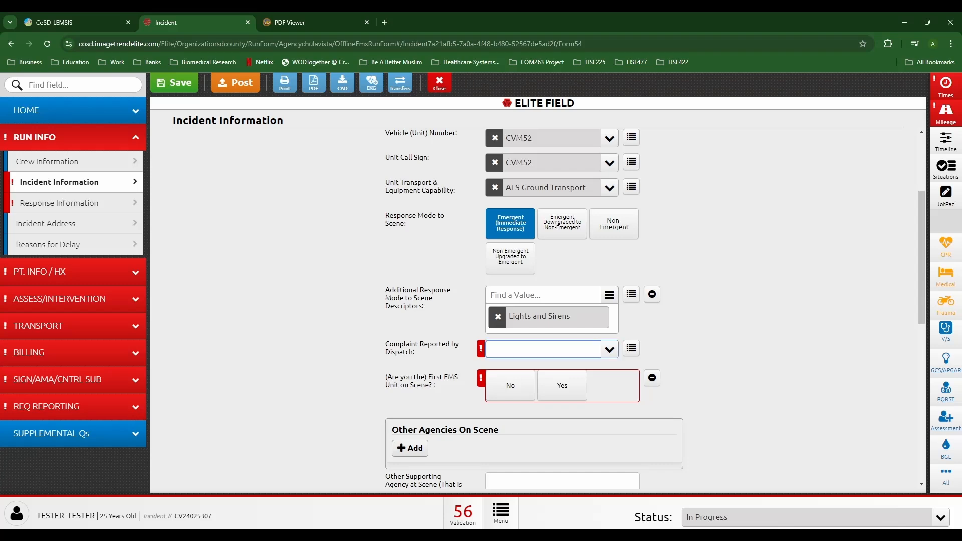
key(Return)
scroll(651, 308, down, 3)
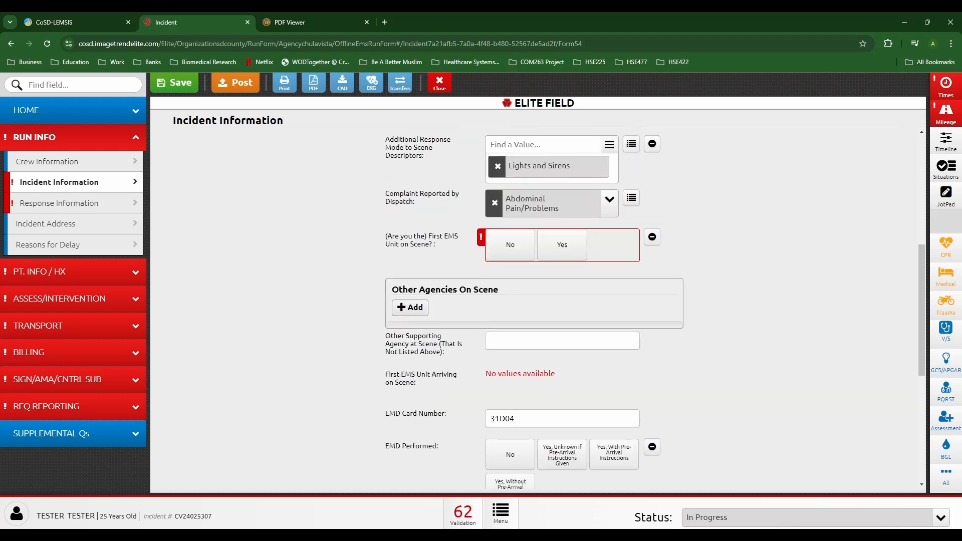
click(562, 244)
Step: Set the incident location type to Private Residence/Apartment in Response Information
scroll(562, 261, down, 6)
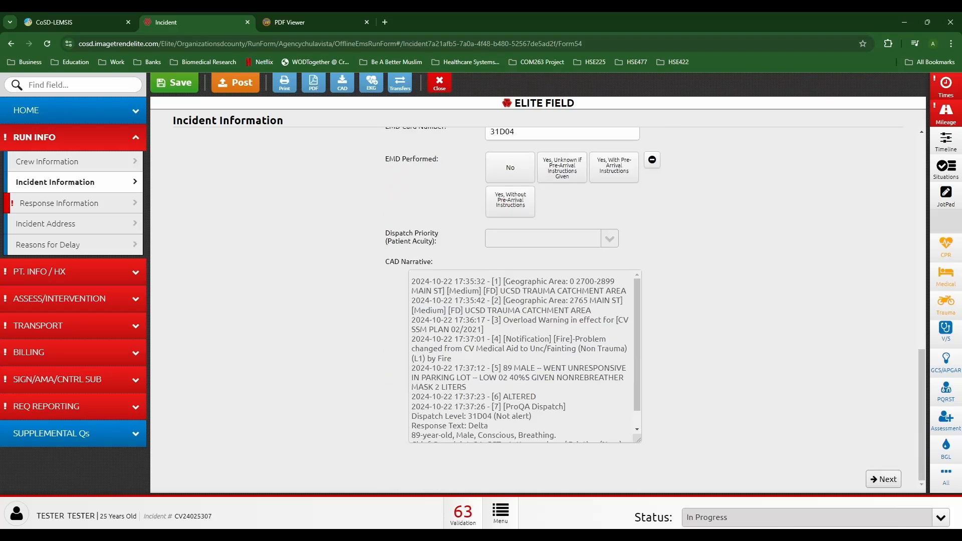
click(59, 203)
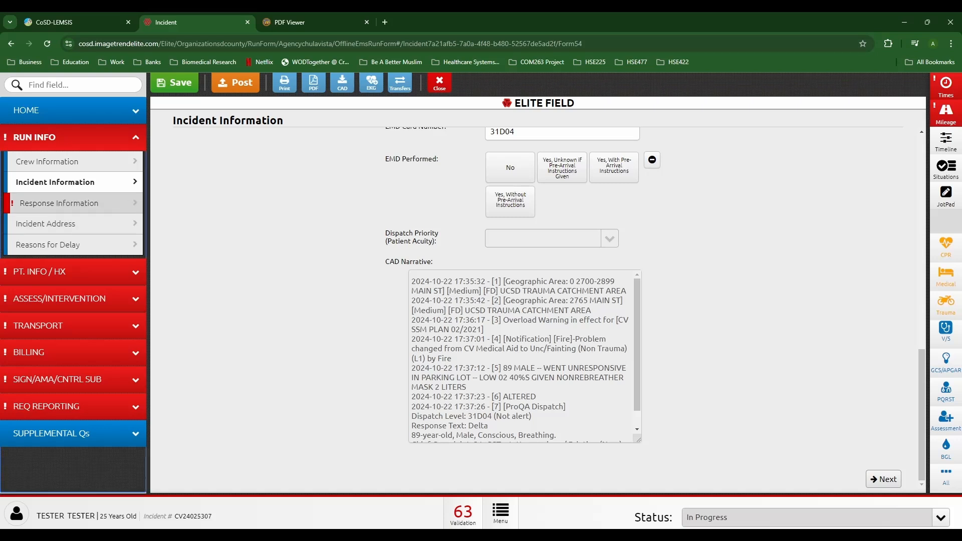
scroll(562, 310, down, 6)
click(609, 339)
click(544, 200)
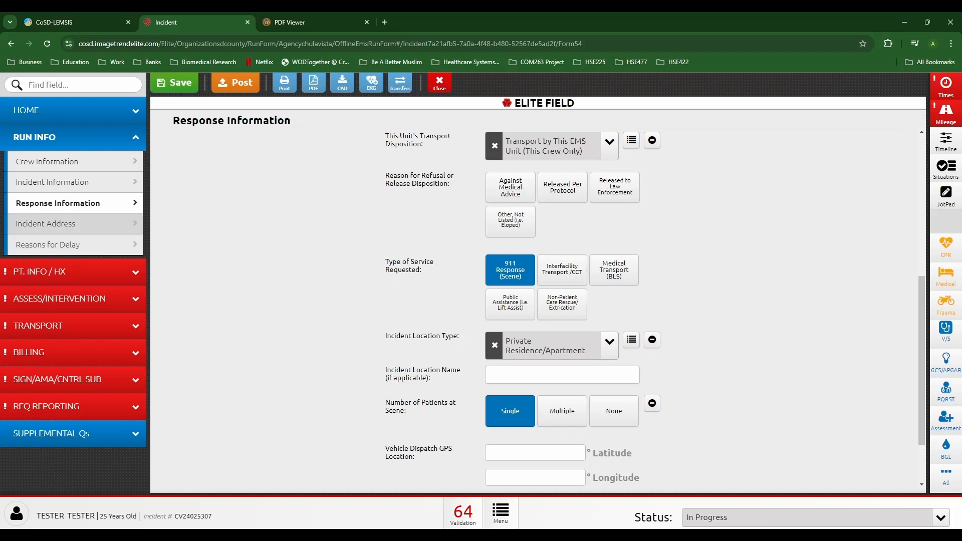
Step: Mark the patient as not homeless with home address same as incident address
click(38, 271)
click(48, 209)
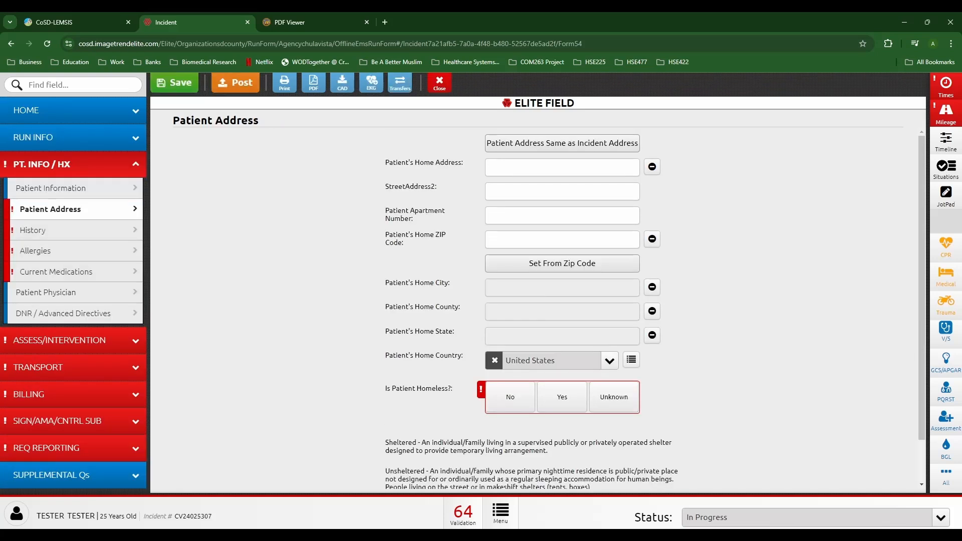
click(510, 397)
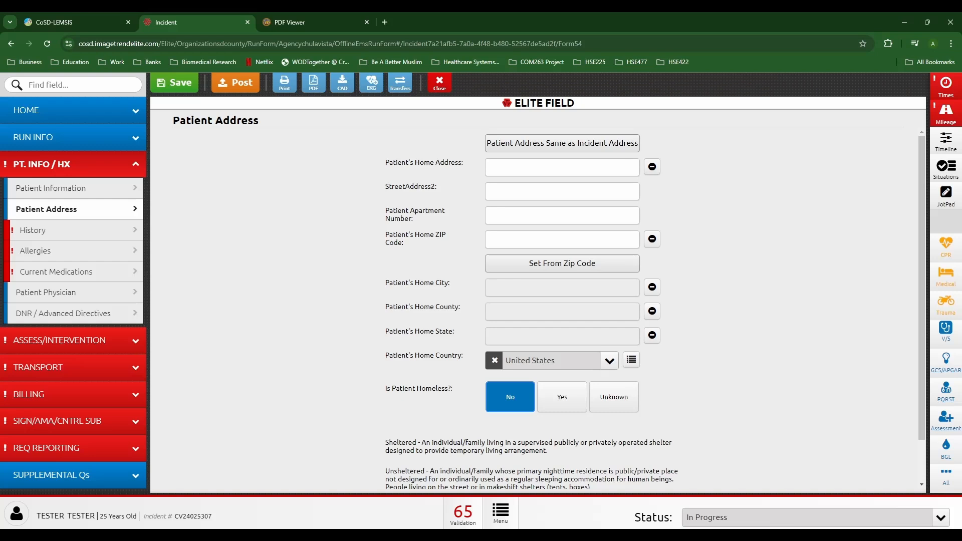
click(562, 143)
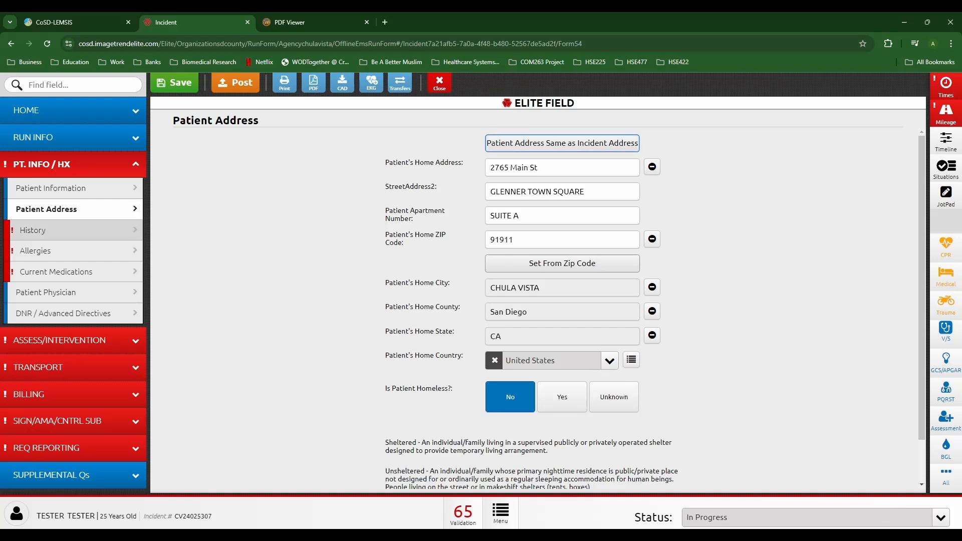
Step: Add CV - Hypertension to history and type Pacemaker, DM II, Hypercholesterolemia as other conditions
click(74, 230)
click(543, 143)
text(hyper)
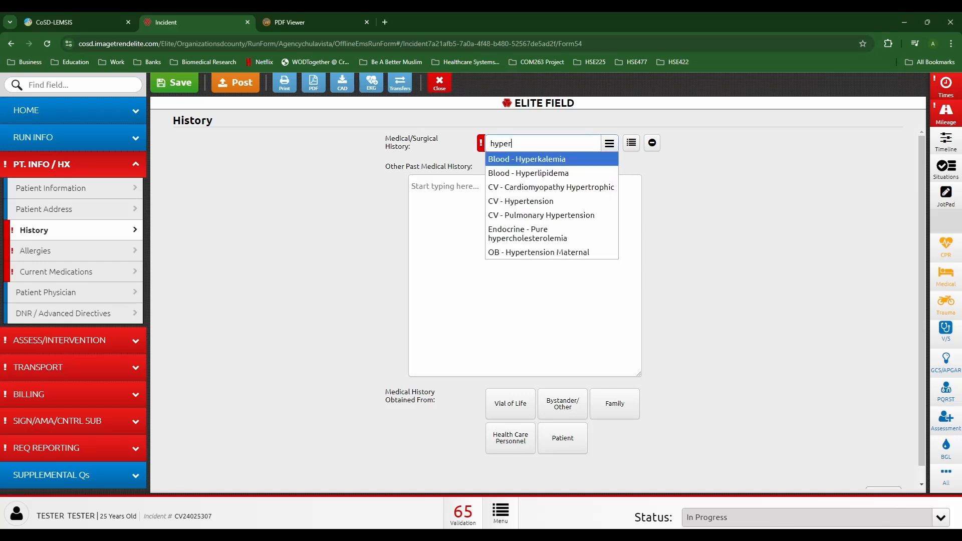
key(Down)
key(Down)
key(Down)
key(Return)
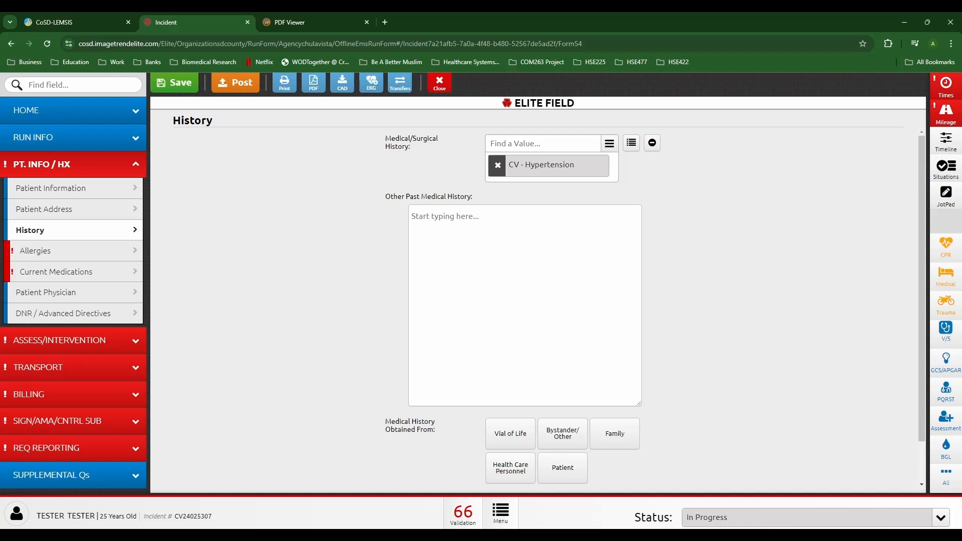
text(Pacenajke)
key(BackSpace)
key(BackSpace)
key(BackSpace)
key(BackSpace)
key(BackSpace)
text(maker)
key(Return)
text(DM II)
key(Return)
text(Hypercho)
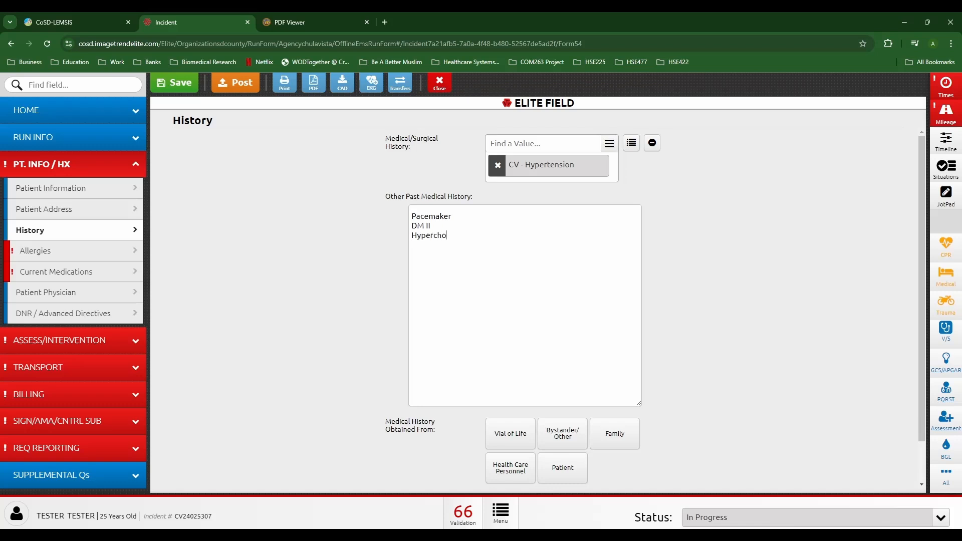
text(lesterolemia)
Step: Mark medication allergies as not listed and record NKA - No Known Allergies for environmental allergies
click(73, 251)
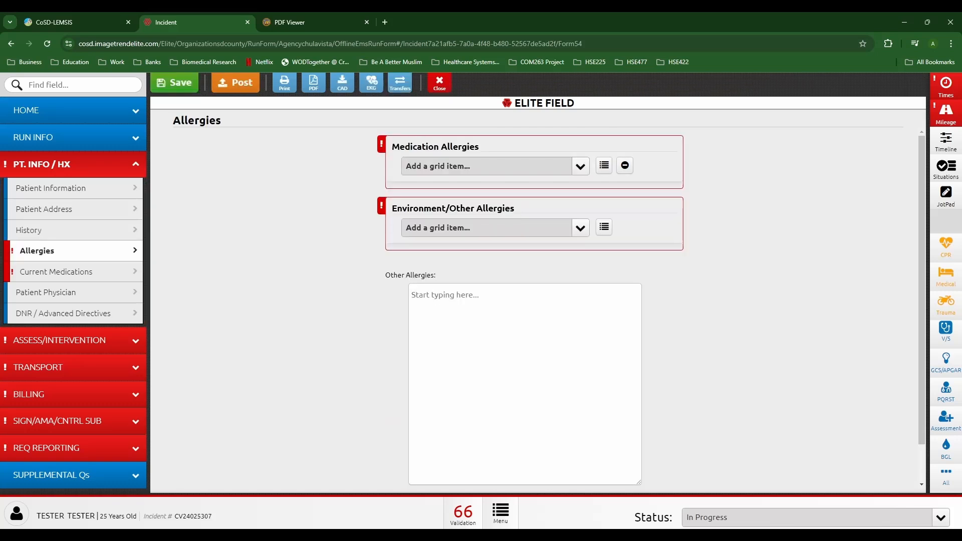
click(625, 166)
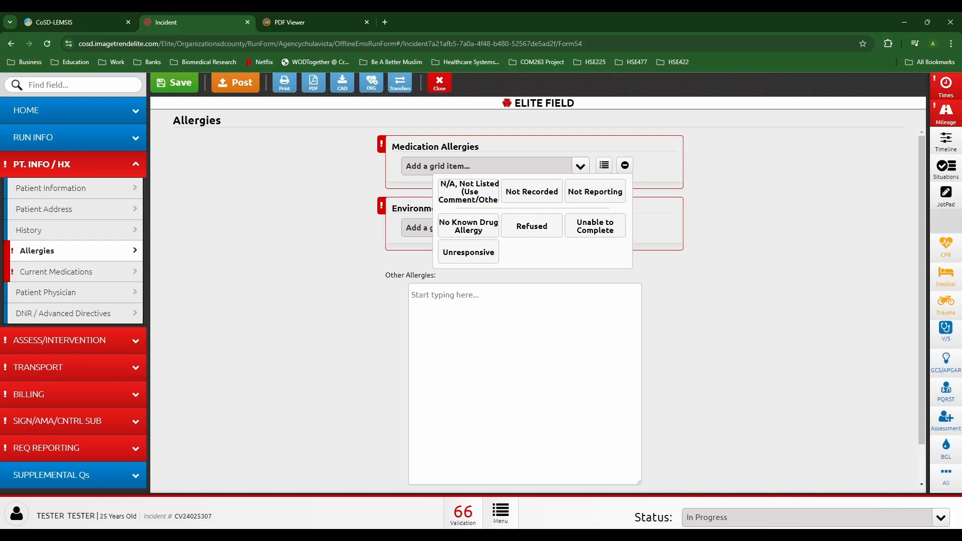
click(468, 191)
click(603, 258)
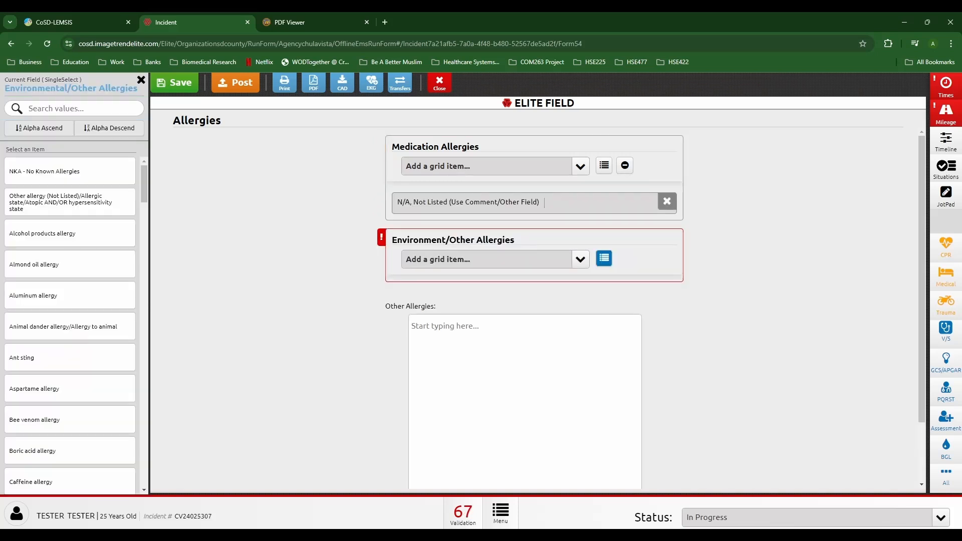
click(70, 171)
Step: Replace the not-listed medication allergy entry with No Known Drug Allergy
click(469, 202)
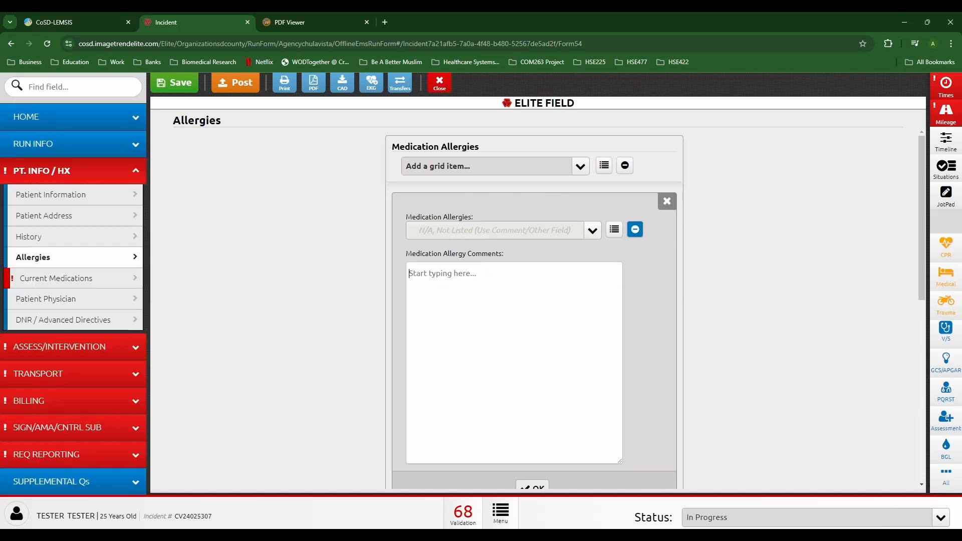
text(PCN)
key(BackSpace)
key(BackSpace)
key(BackSpace)
click(666, 201)
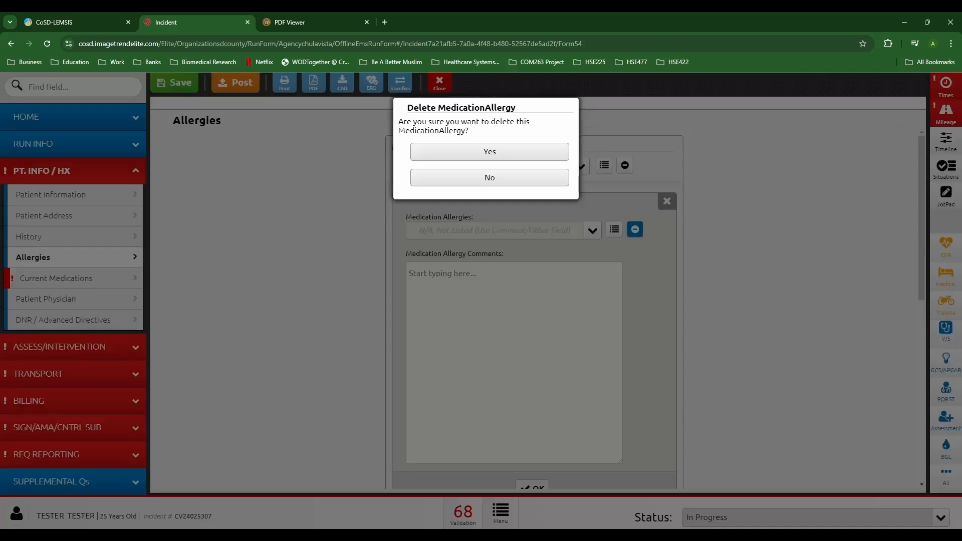
click(490, 152)
click(625, 165)
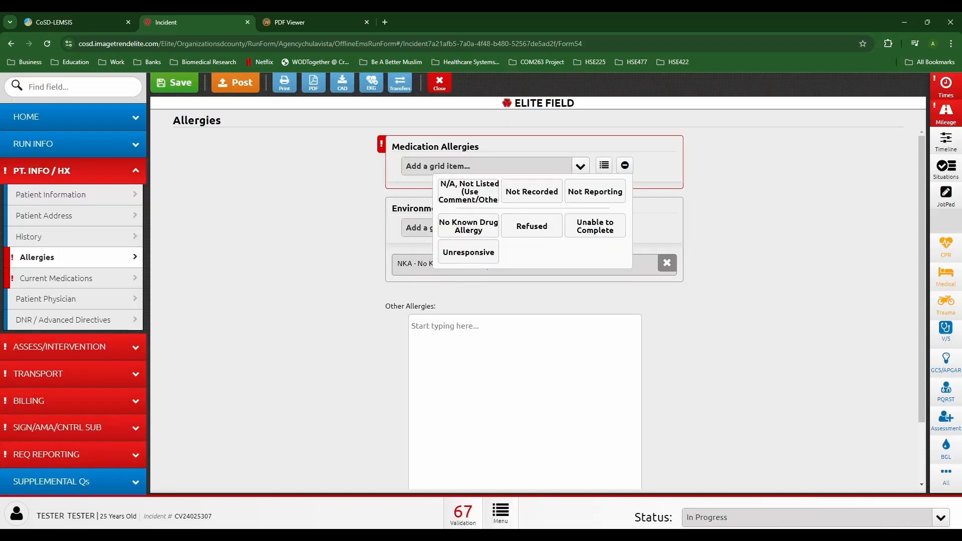
click(469, 226)
Step: Add Lisinopril and Eliquis to the current medications list
click(58, 278)
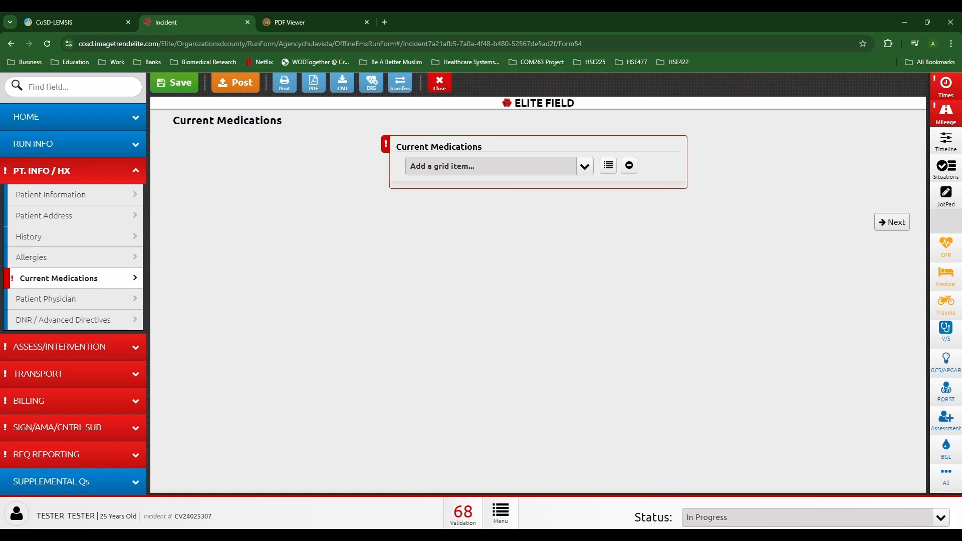
click(488, 166)
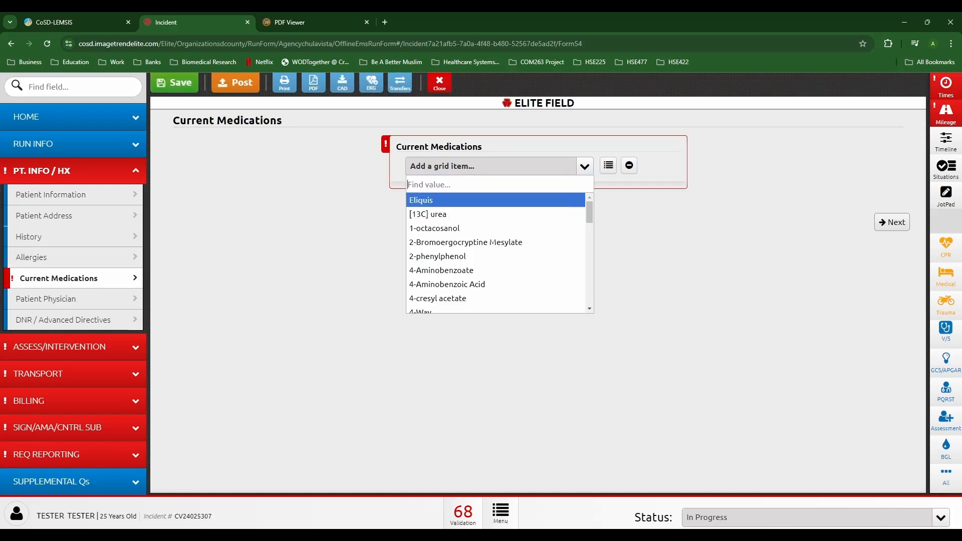
text(lis)
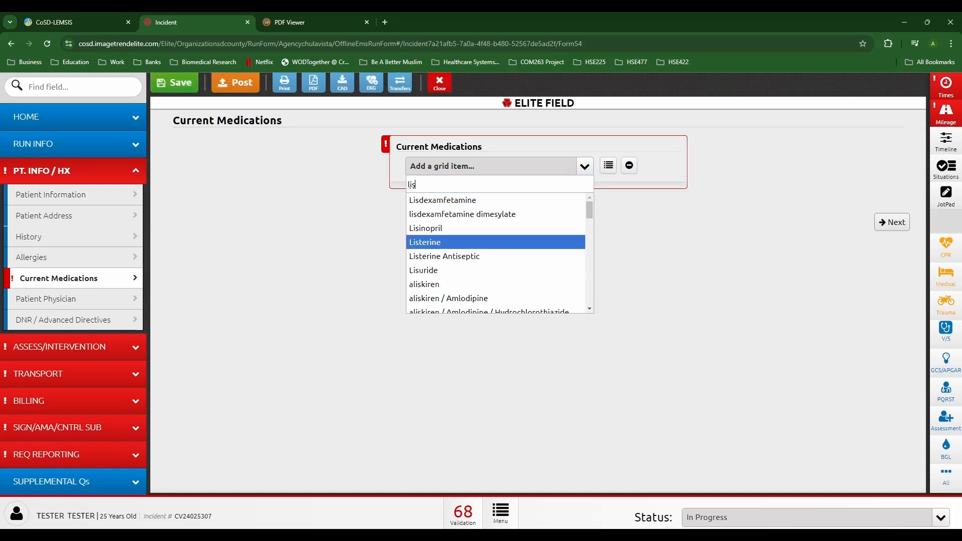
click(451, 228)
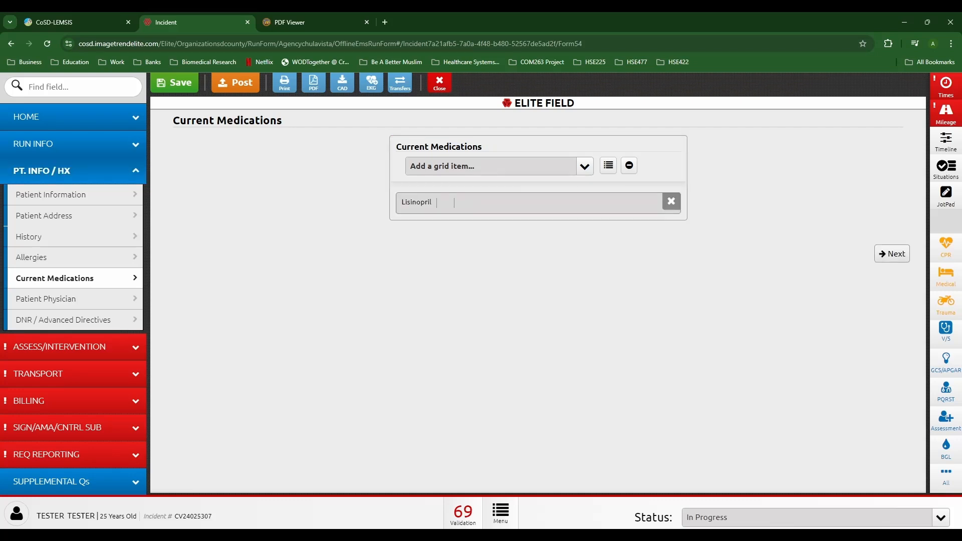
click(585, 165)
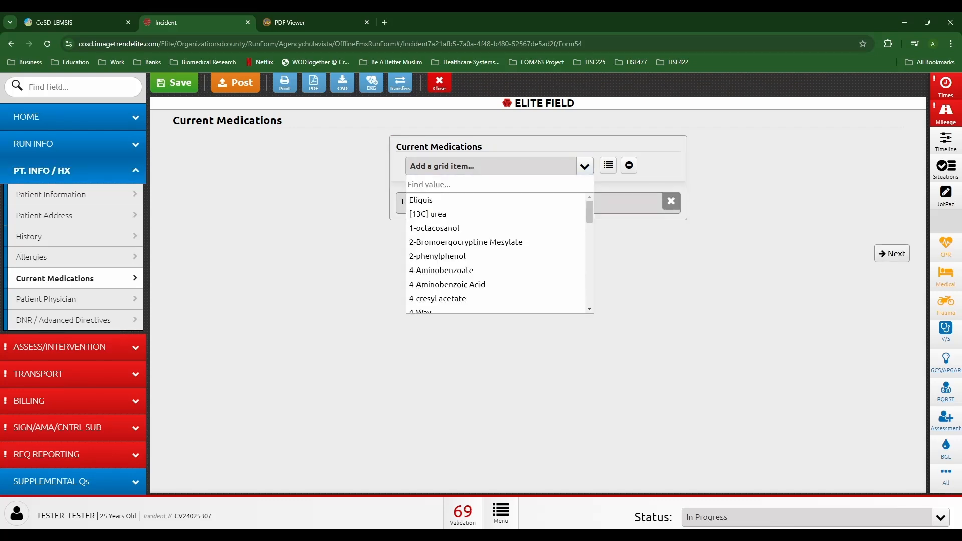
click(451, 200)
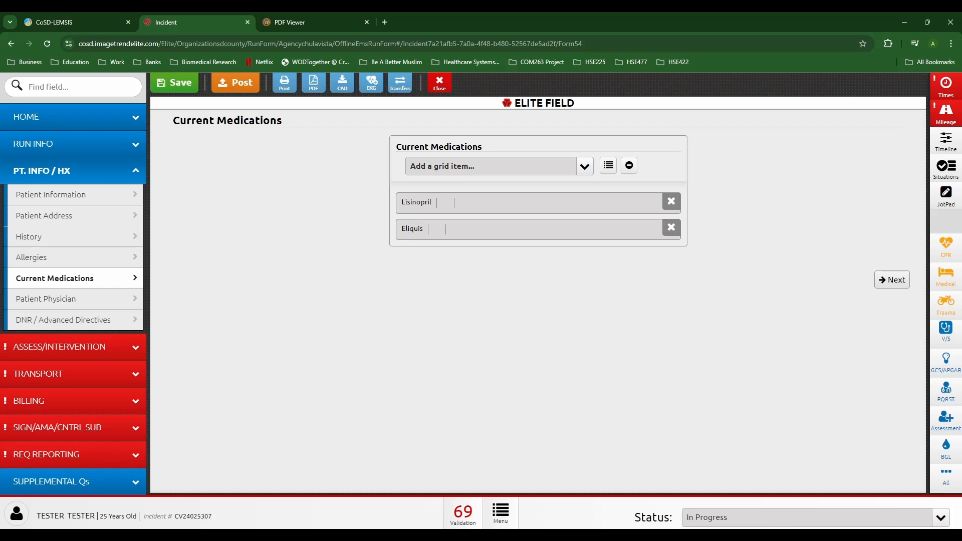
Step: Remove the accidentally added N/A, Not Listed medication entry
click(629, 165)
click(472, 191)
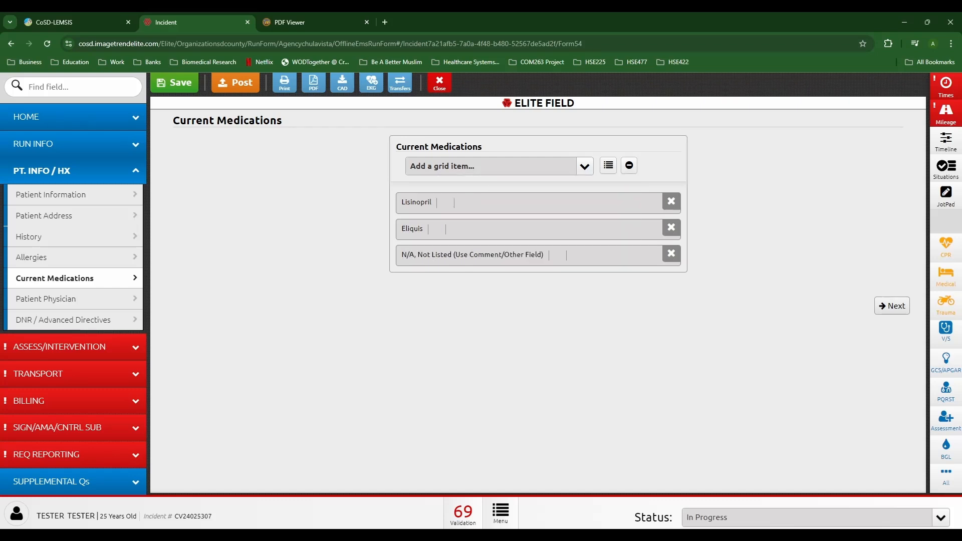
click(473, 255)
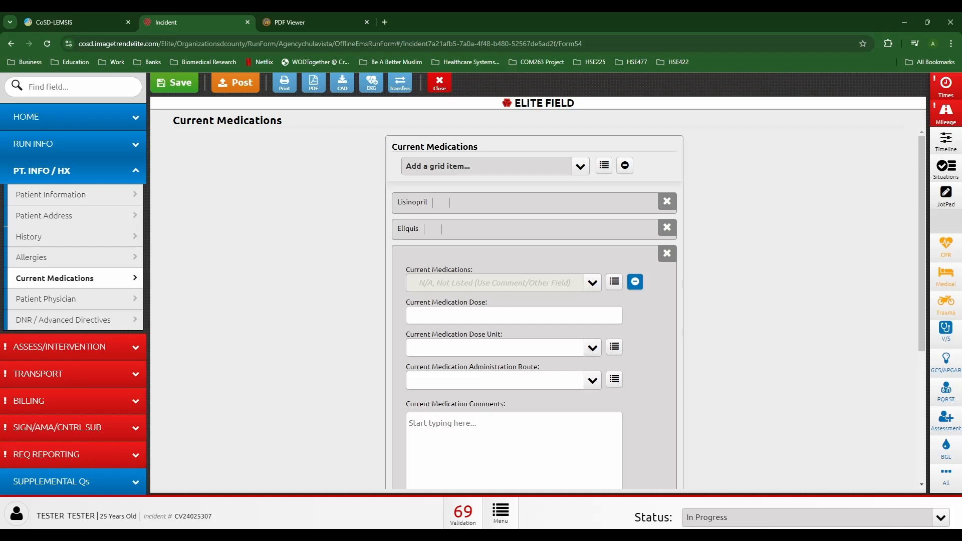
click(667, 254)
click(489, 151)
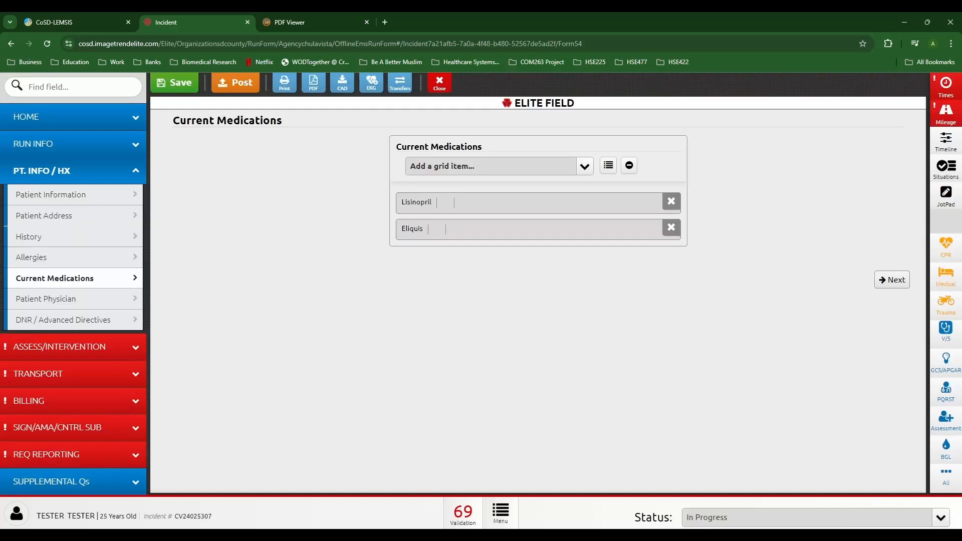
Step: Set the Eliquis dose to 5 Milligrams (mg) and save it
click(501, 229)
click(501, 289)
text(5)
click(495, 321)
click(495, 182)
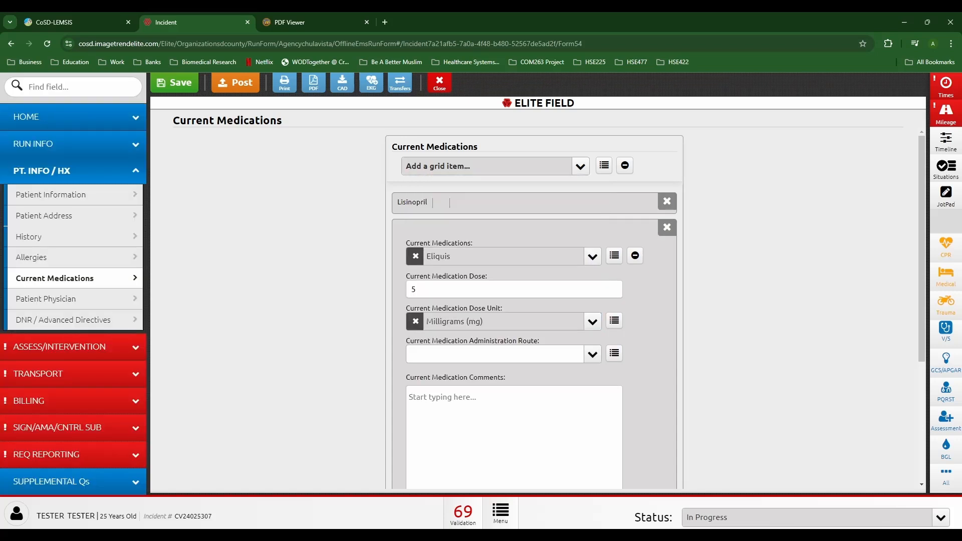
scroll(534, 311, down, 5)
click(533, 421)
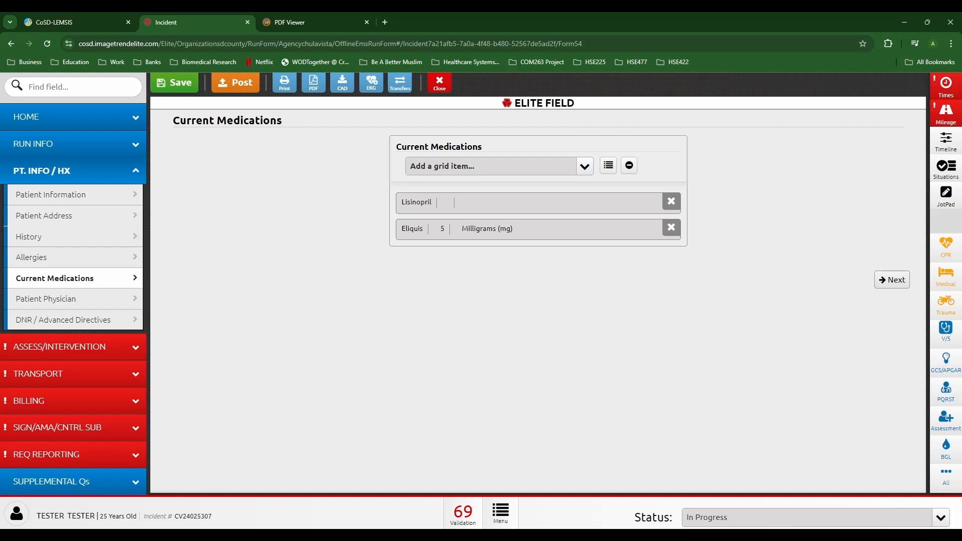
Step: Go to the CC/PI/P&P assessment page under ASSESS/INTERVENTION
click(75, 346)
scroll(534, 308, down, 2)
scroll(534, 308, up, 2)
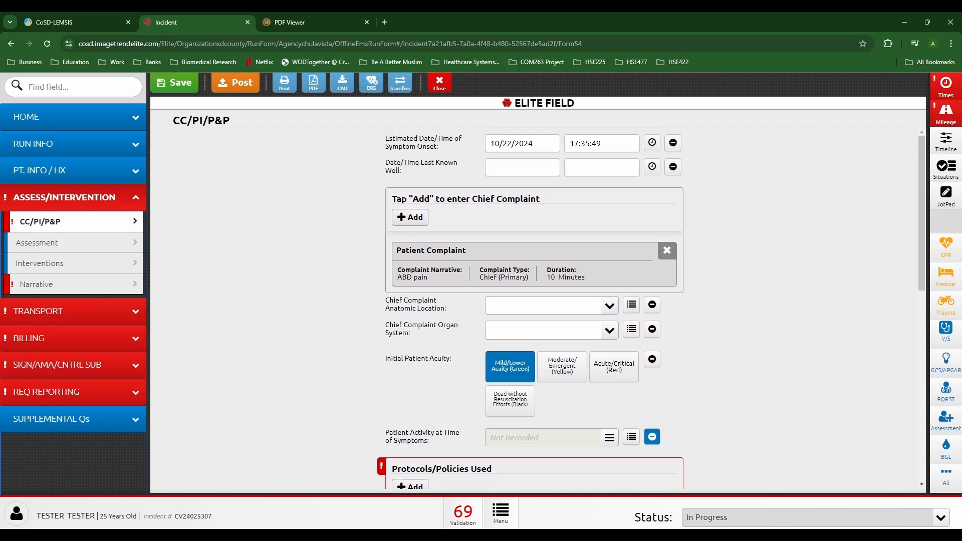
Step: Add the Abdominal Discomfort/GI/GU protocol as used, then follow the CoSD EMS Mobile P/P link
scroll(534, 300, down, 3)
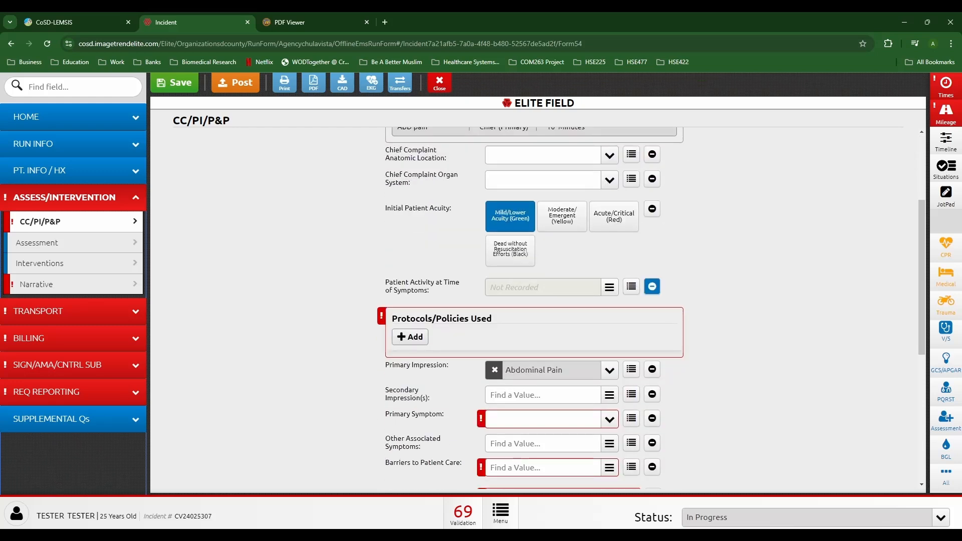
click(410, 337)
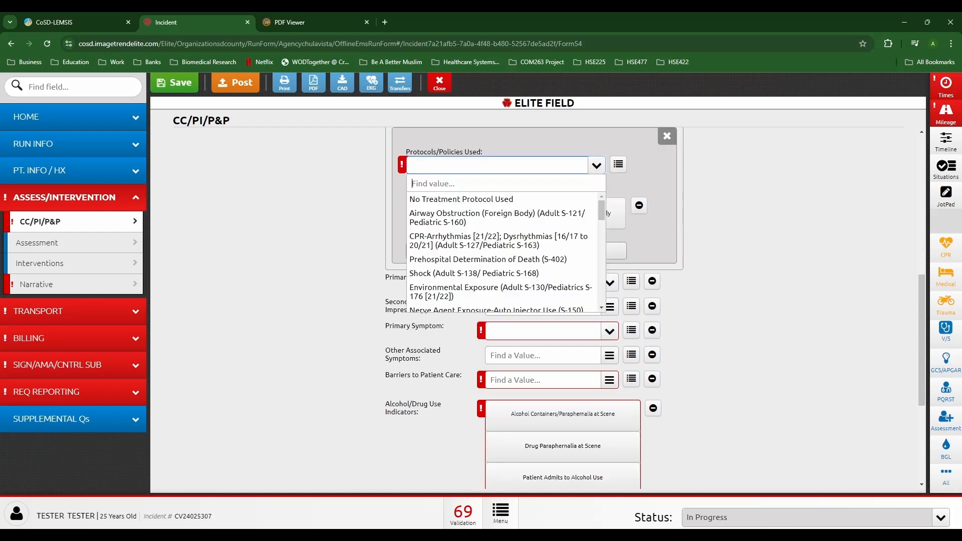
text(ab)
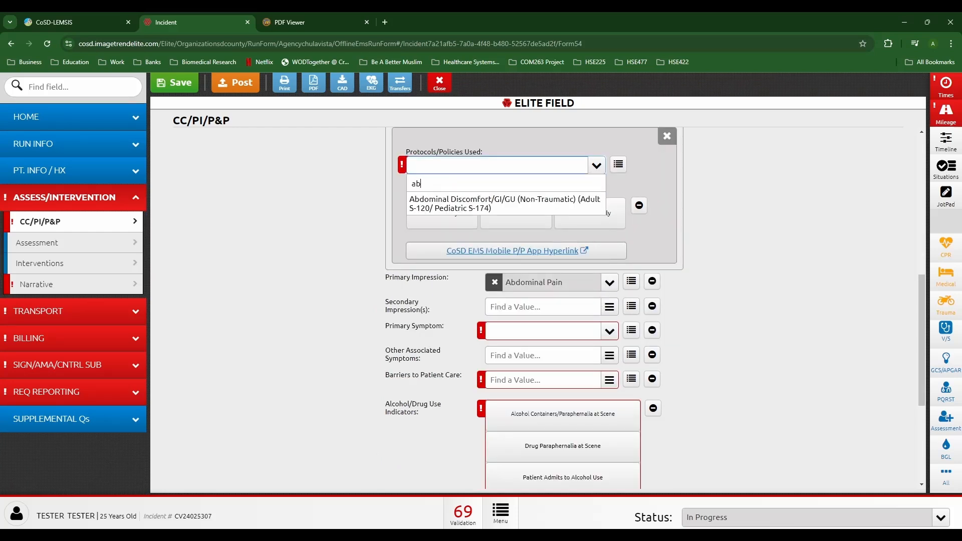
key(Return)
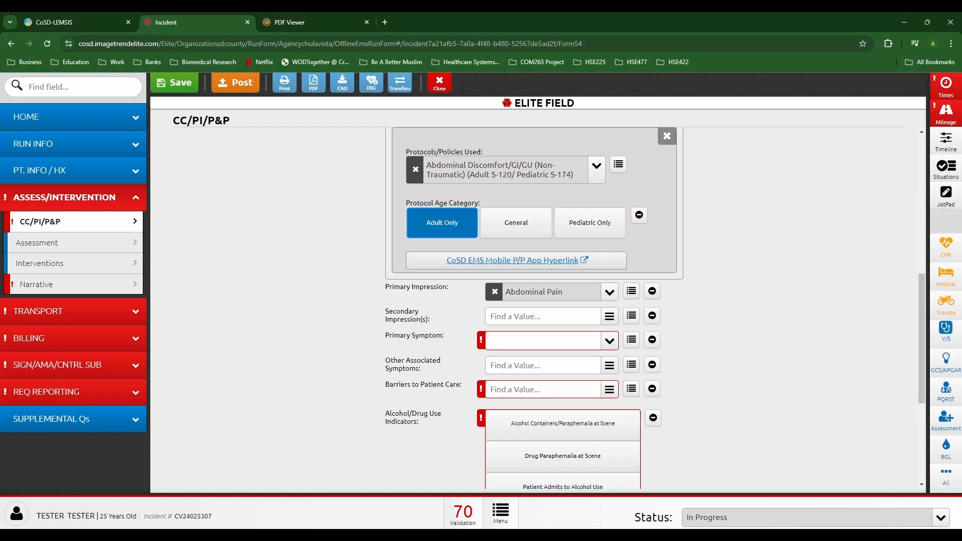
click(516, 260)
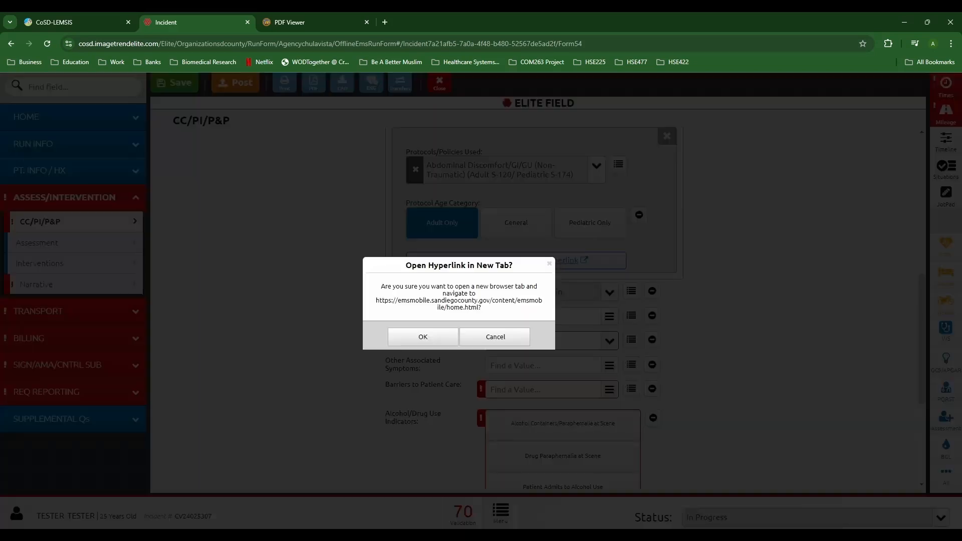
Step: Open the P-117 ALS Pediatric Drug Chart from Pediatric Protocols > LBRT
key(Return)
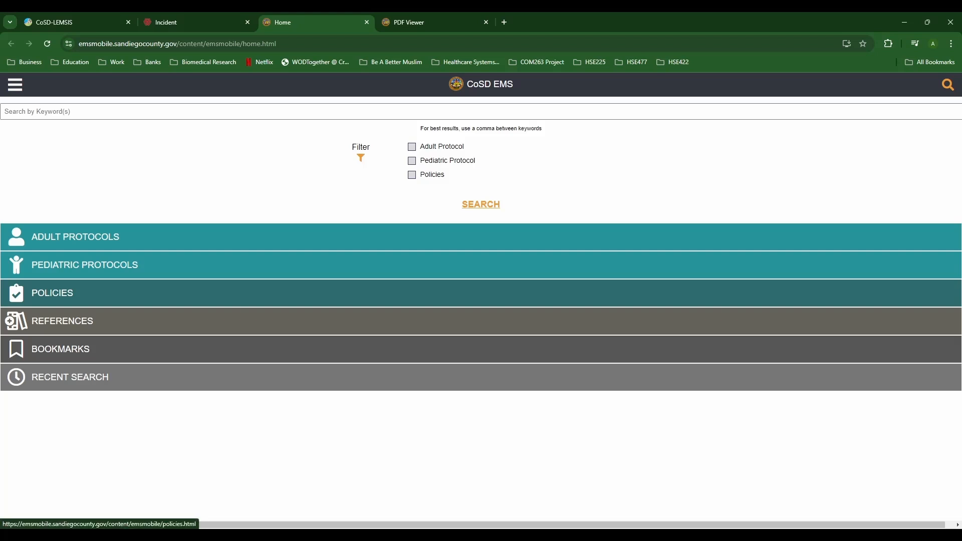
click(85, 264)
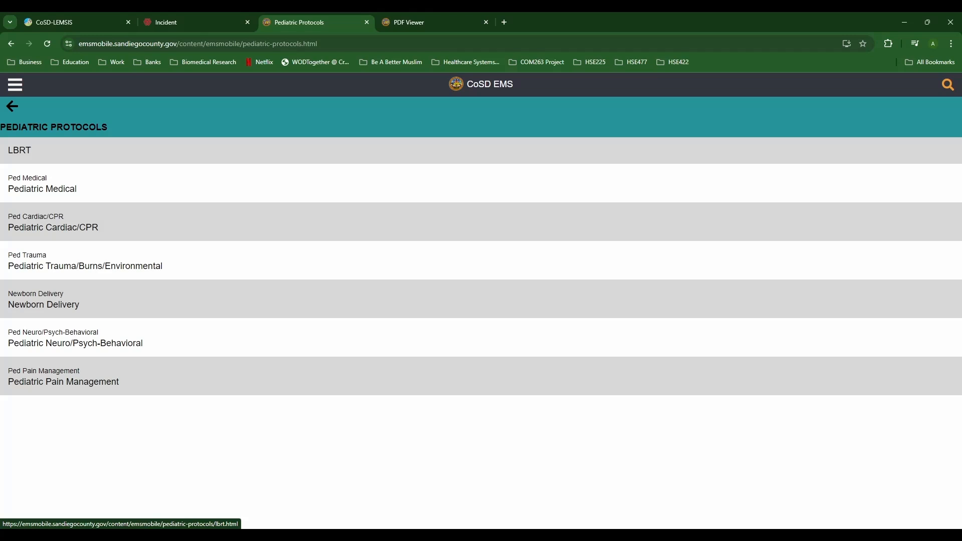
click(21, 150)
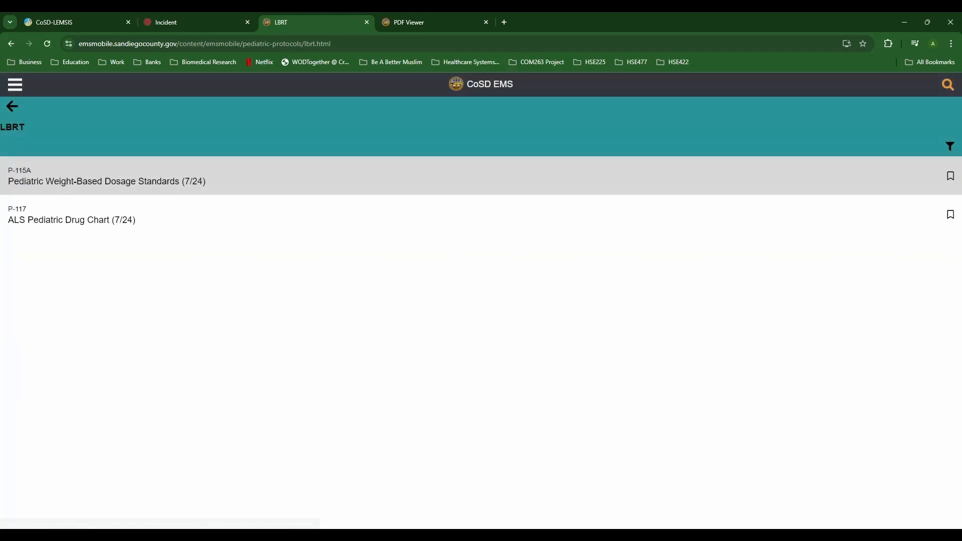
click(72, 219)
click(485, 22)
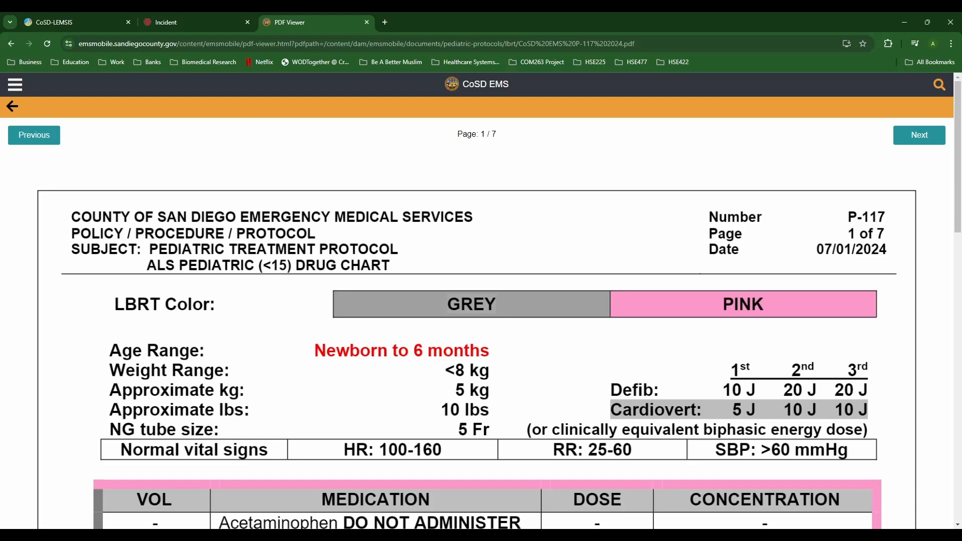
Step: Page through the drug chart to page 3, then return to the incident report
click(920, 135)
scroll(476, 301, down, 5)
scroll(476, 301, down, 12)
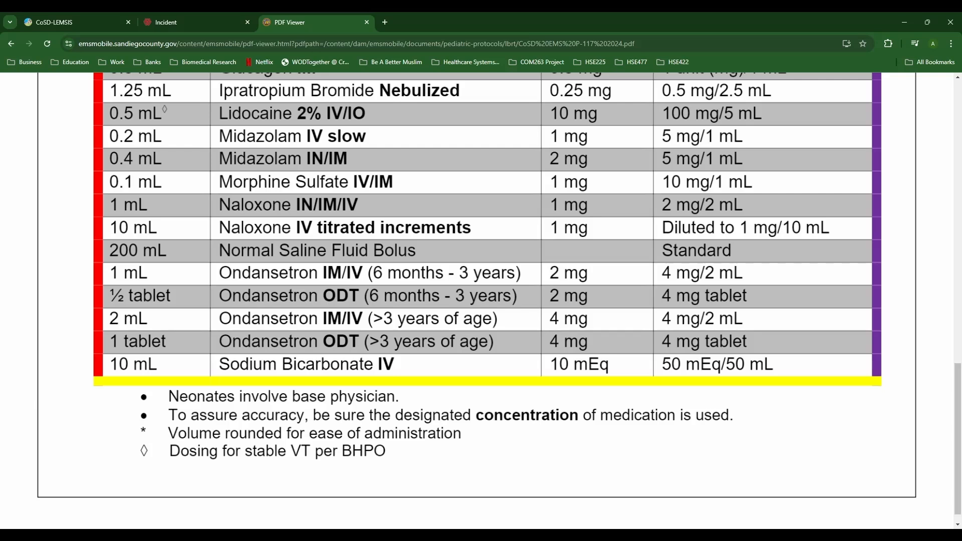
scroll(476, 300, up, 14)
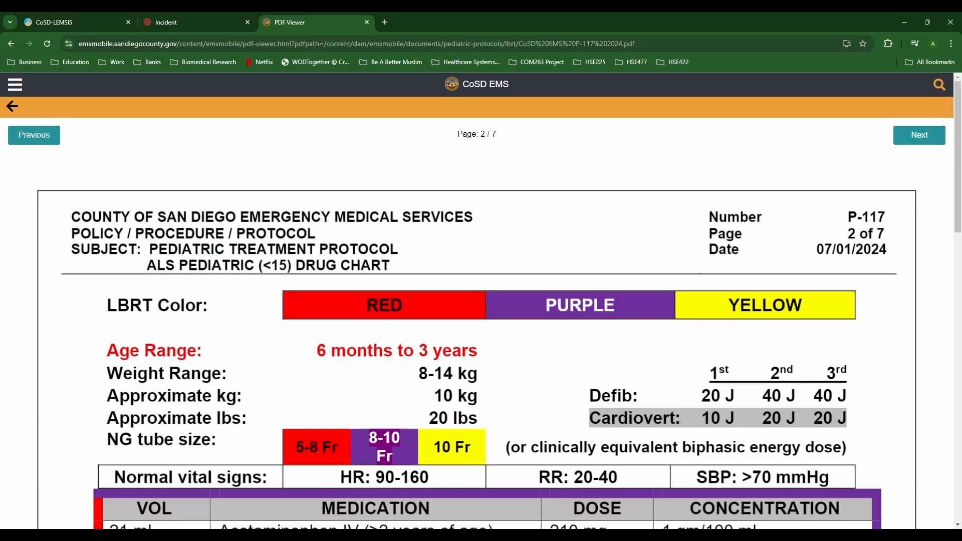
click(919, 135)
scroll(476, 301, down, 16)
scroll(476, 300, up, 10)
scroll(476, 300, up, 4)
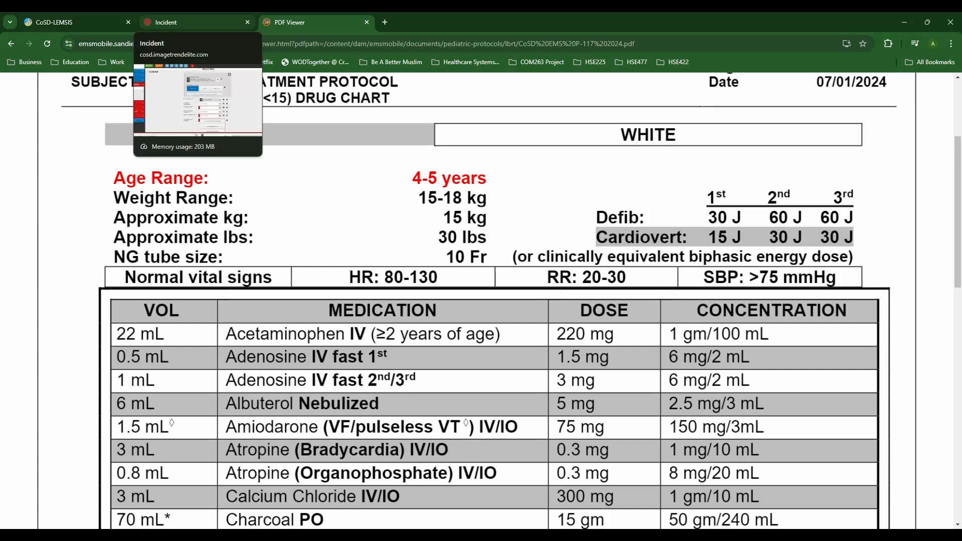
click(190, 22)
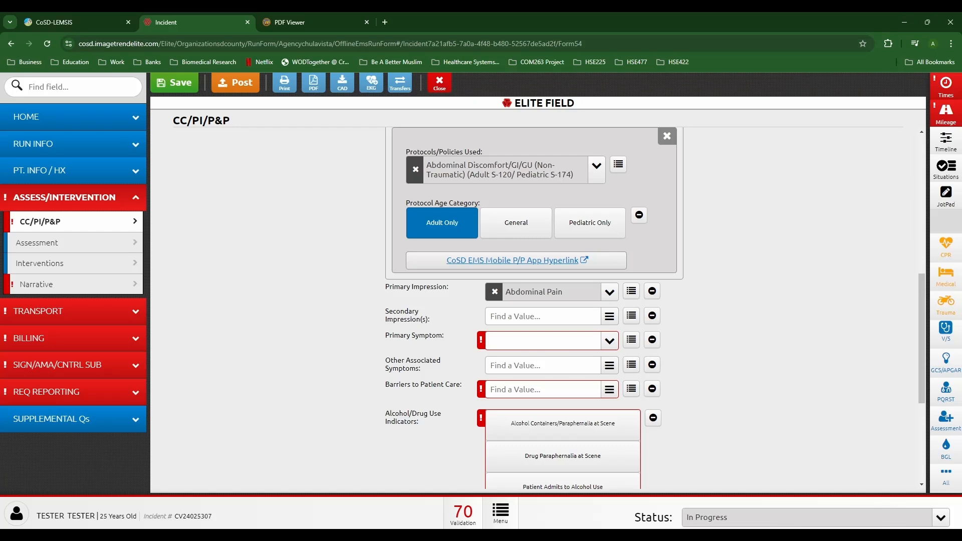
Step: Set the primary symptom to Pain, Epigastric
click(609, 341)
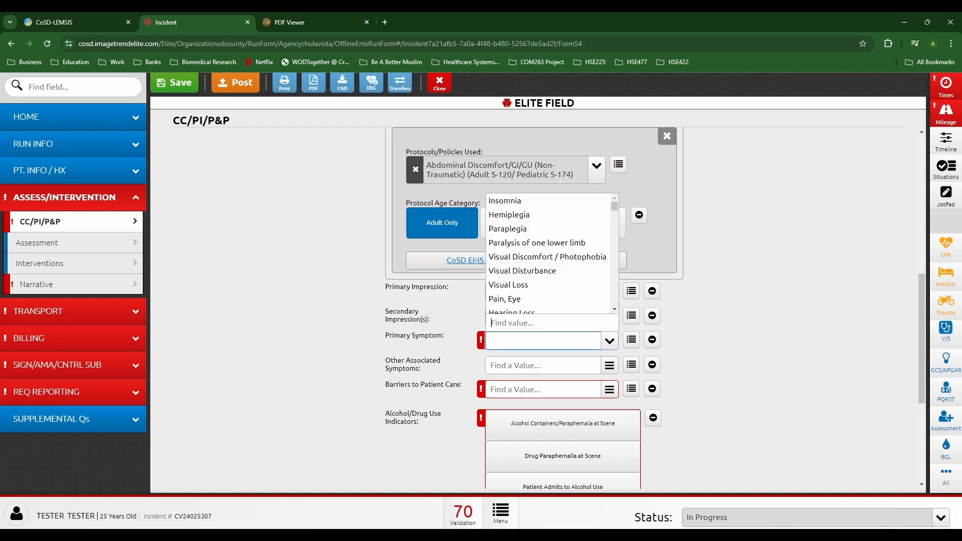
text(pain)
scroll(548, 294, down, 2)
key(Down)
key(Down)
key(Up)
key(Up)
key(Up)
key(Up)
key(Return)
Step: Set barriers to care to None Noted and alcohol/drug use to None Reported
click(631, 388)
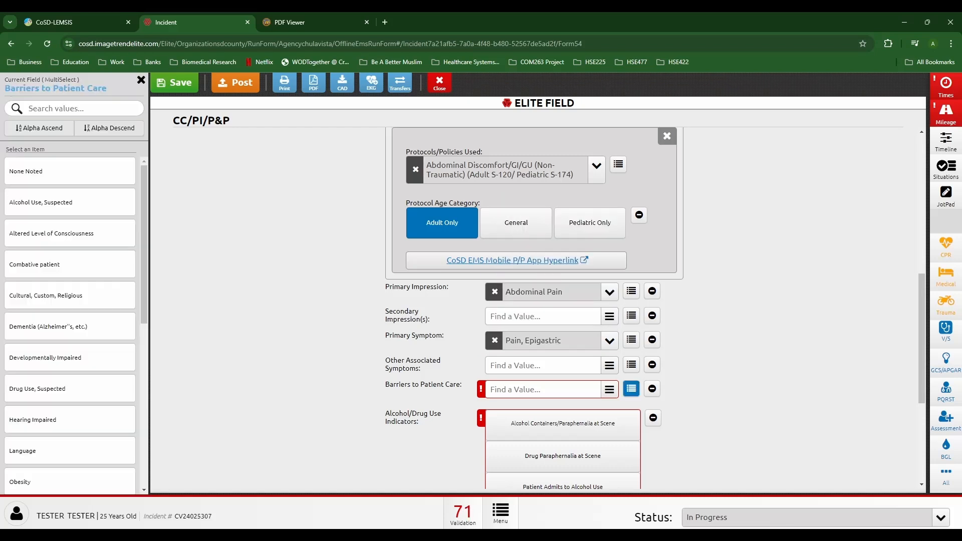
click(70, 171)
click(280, 225)
scroll(281, 225, down, 3)
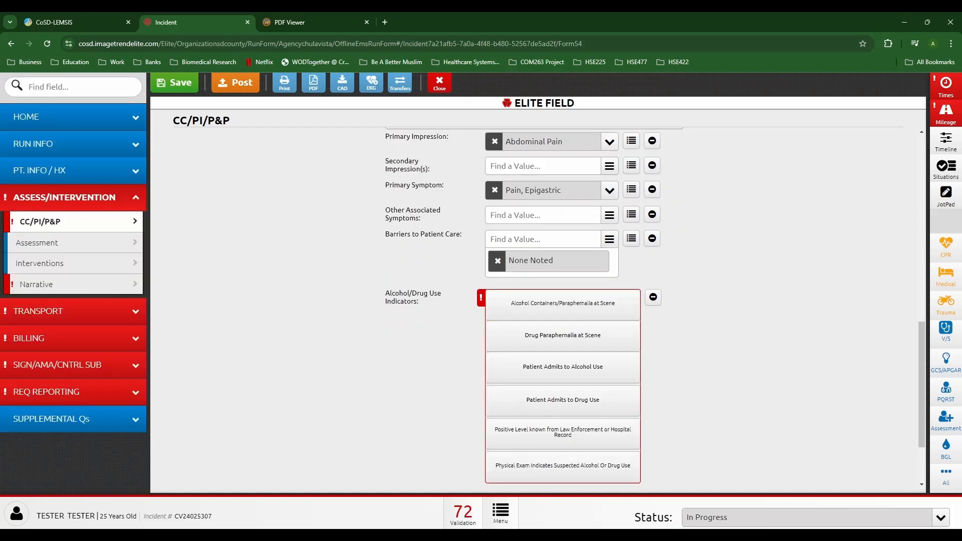
click(652, 297)
click(497, 358)
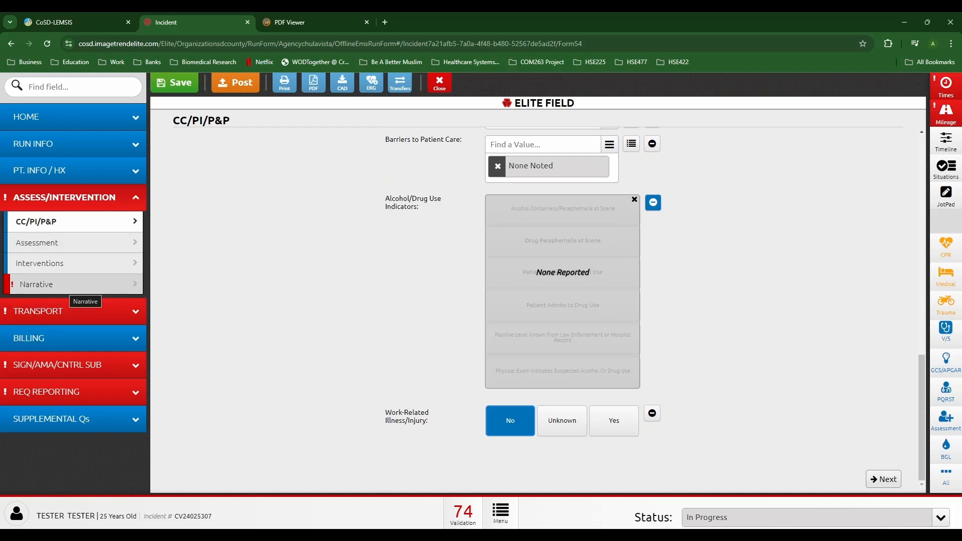
click(70, 311)
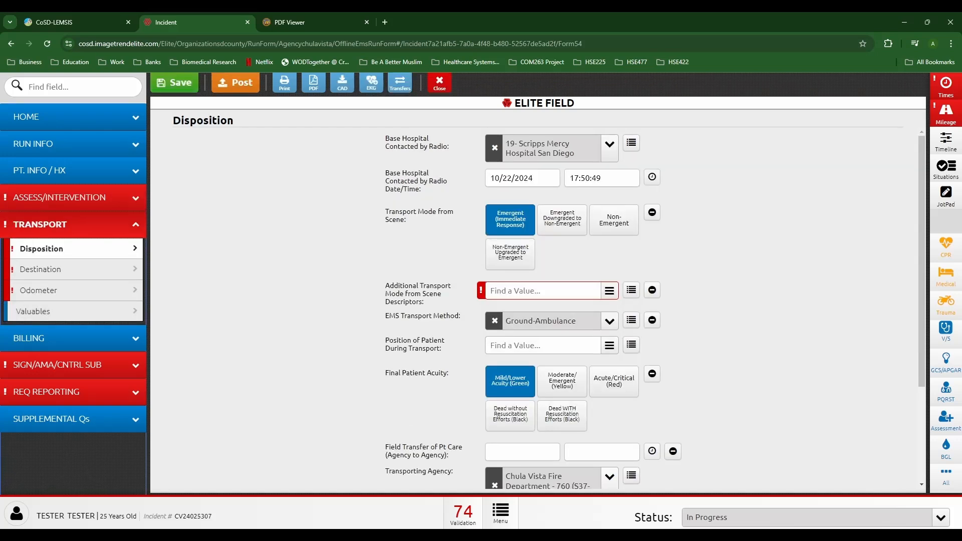
Step: Make the transport Non-Emergent with No Lights or Sirens
click(543, 291)
click(522, 306)
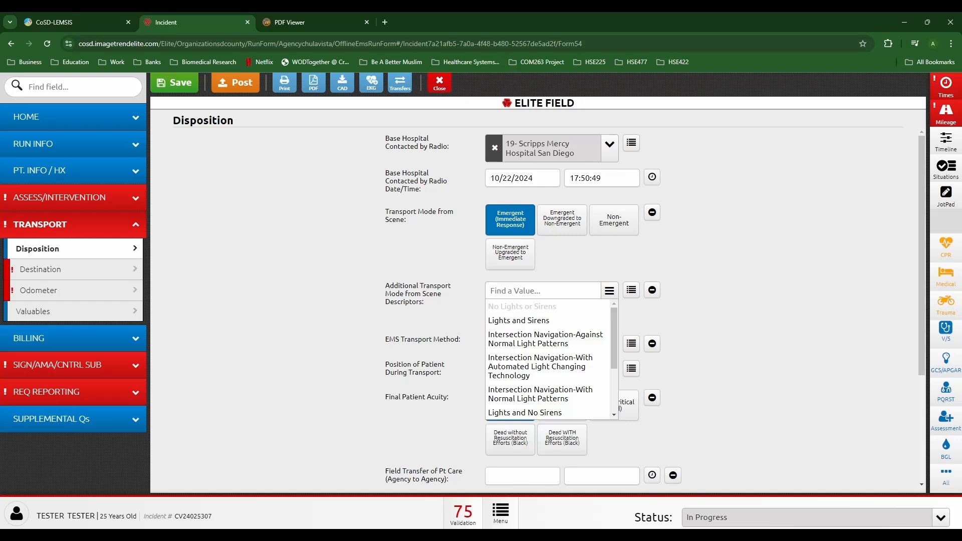
click(609, 291)
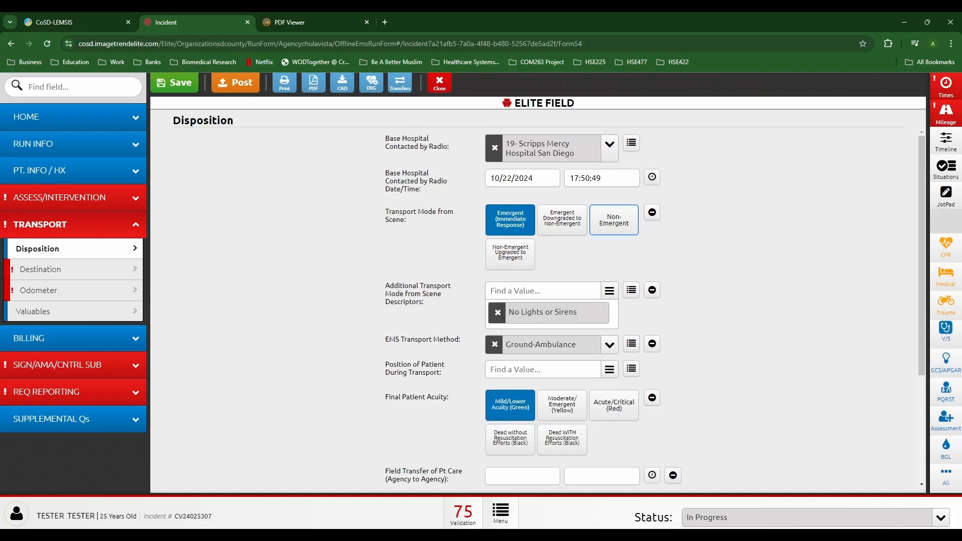
click(613, 220)
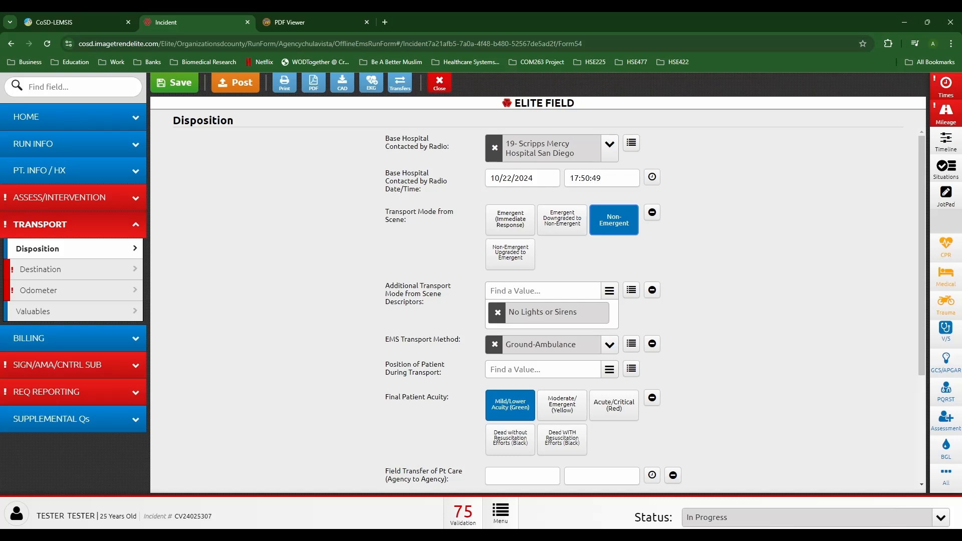
Step: Set the patient's transport position to Semi-Fowlers
click(531, 369)
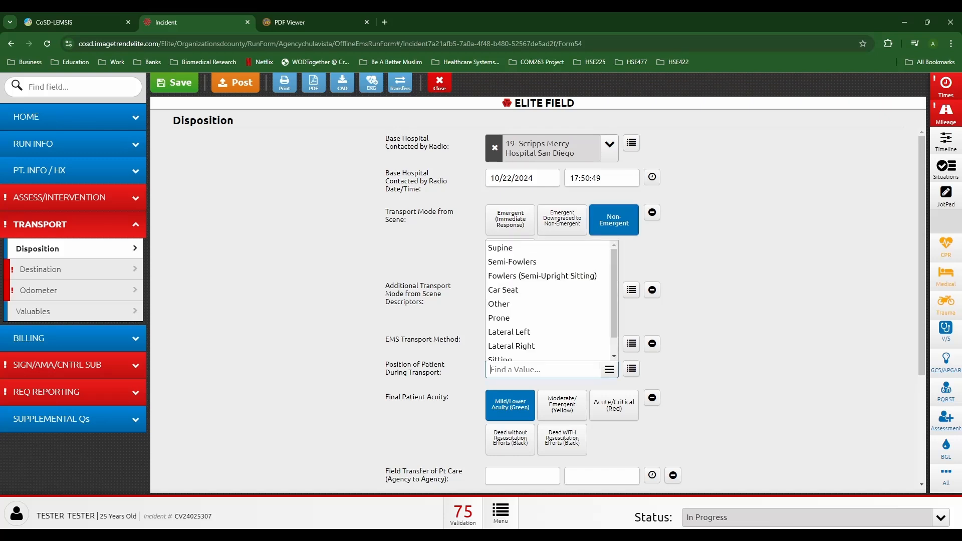
click(531, 262)
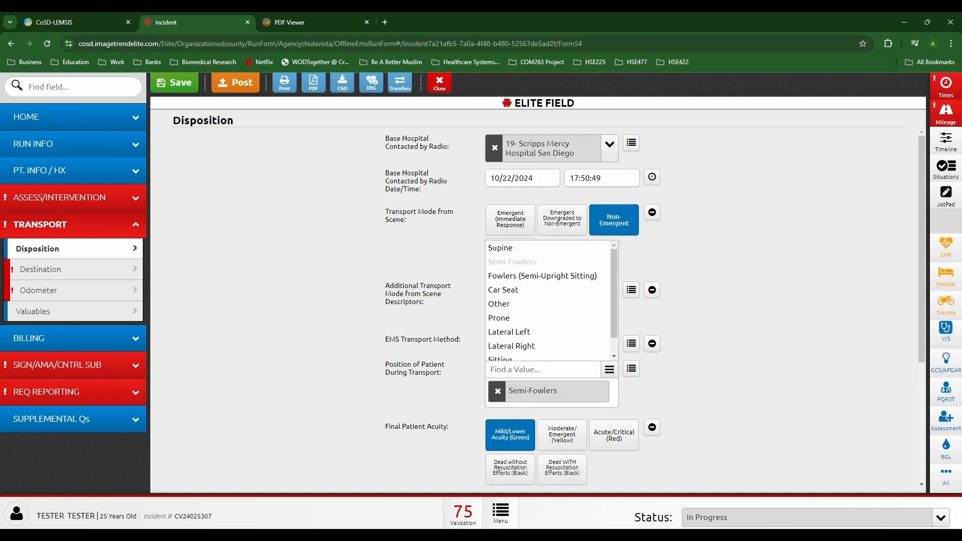
click(726, 306)
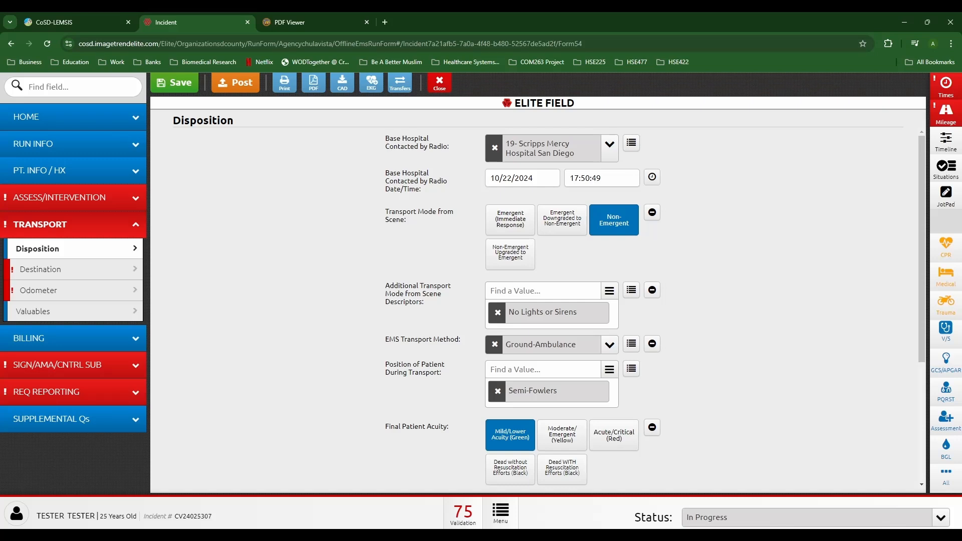
scroll(536, 300, down, 3)
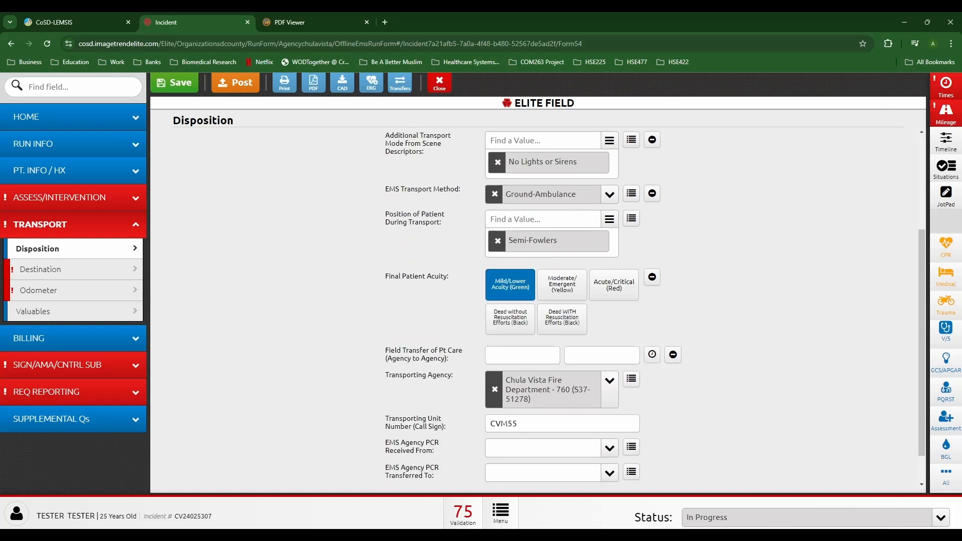
scroll(655, 308, down, 1)
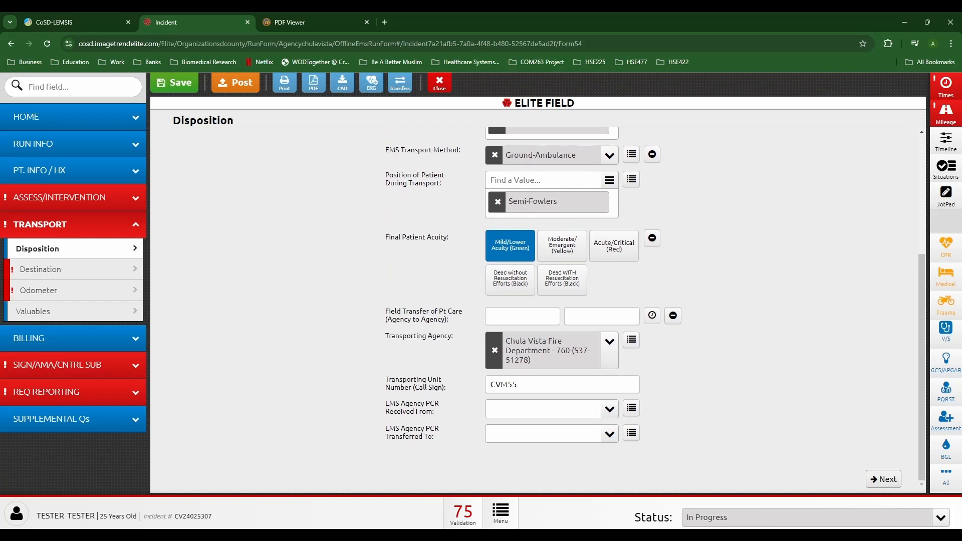
click(74, 269)
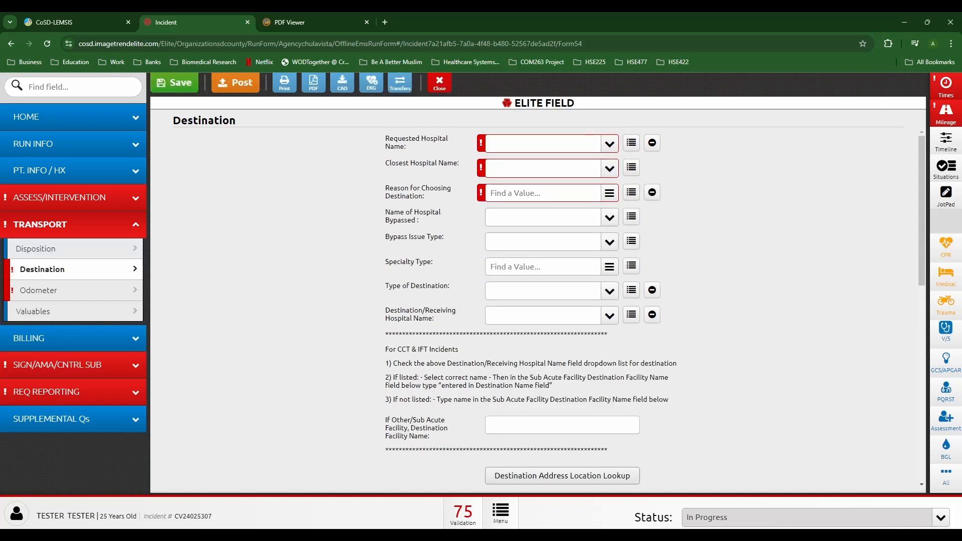
Step: Set Scripps Mercy Hospital Chula Vista as both requested and closest hospital
click(608, 144)
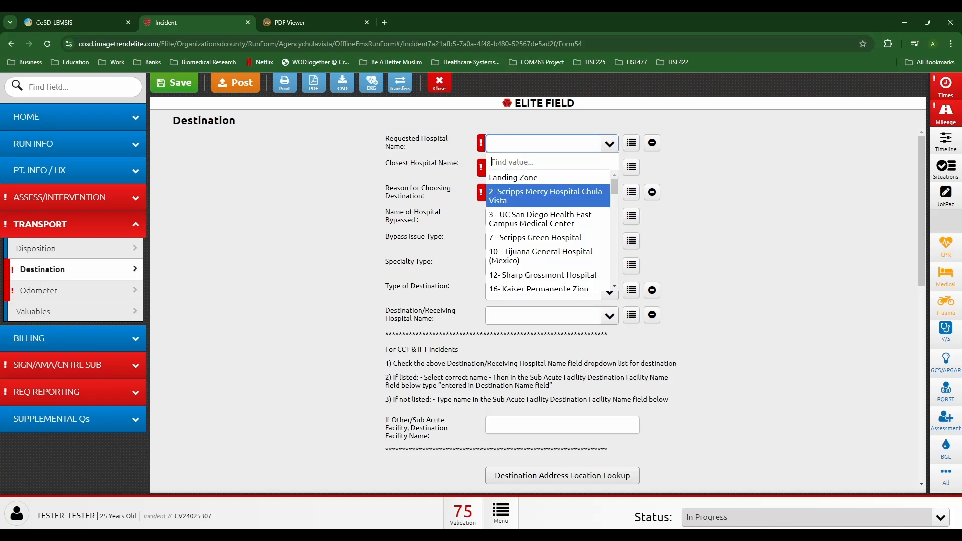
click(546, 195)
click(609, 178)
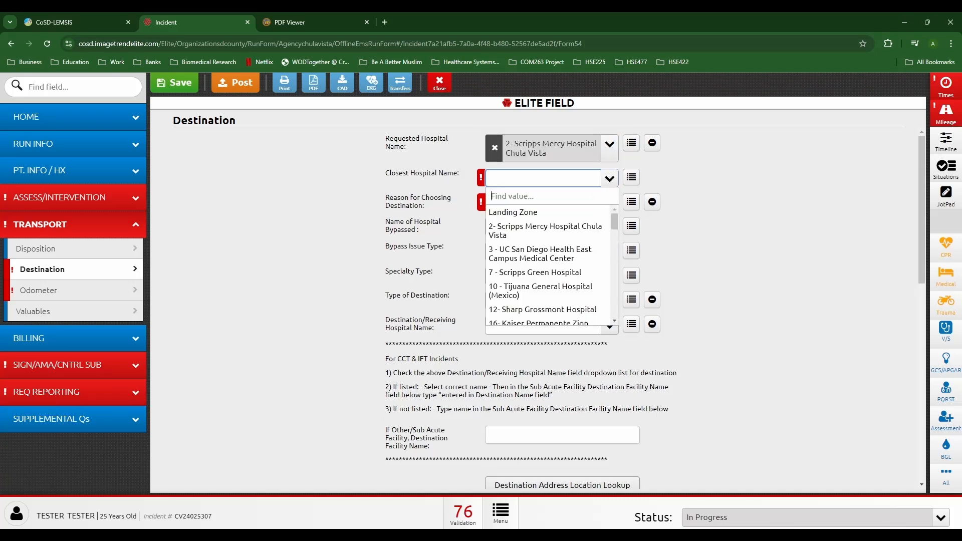
key(Return)
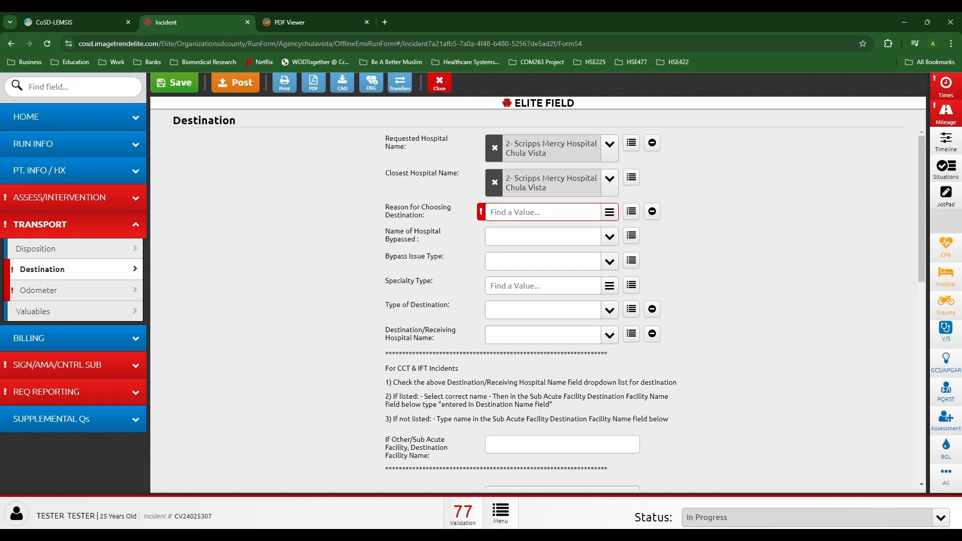
Step: Set UCSD Medical Center as the receiving hospital
click(609, 335)
text(35)
key(Return)
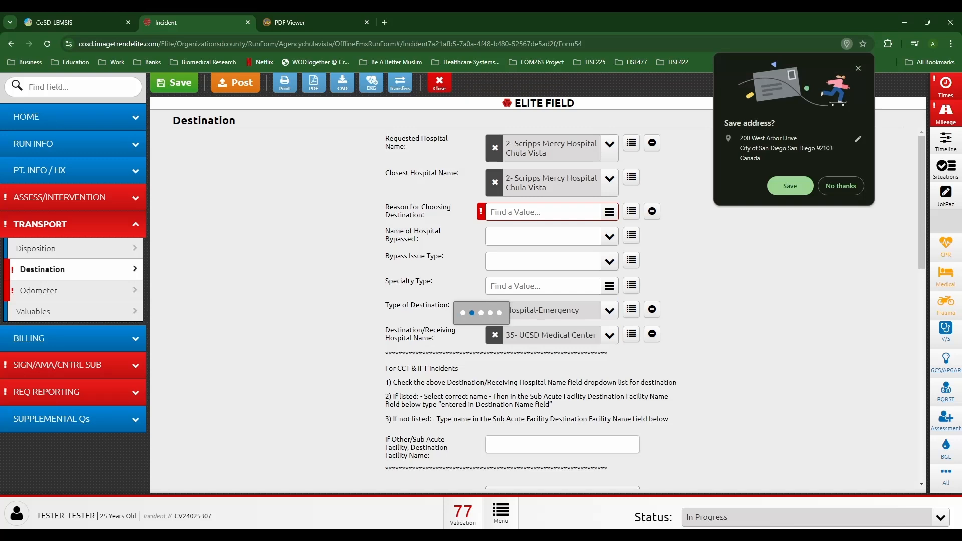
click(840, 186)
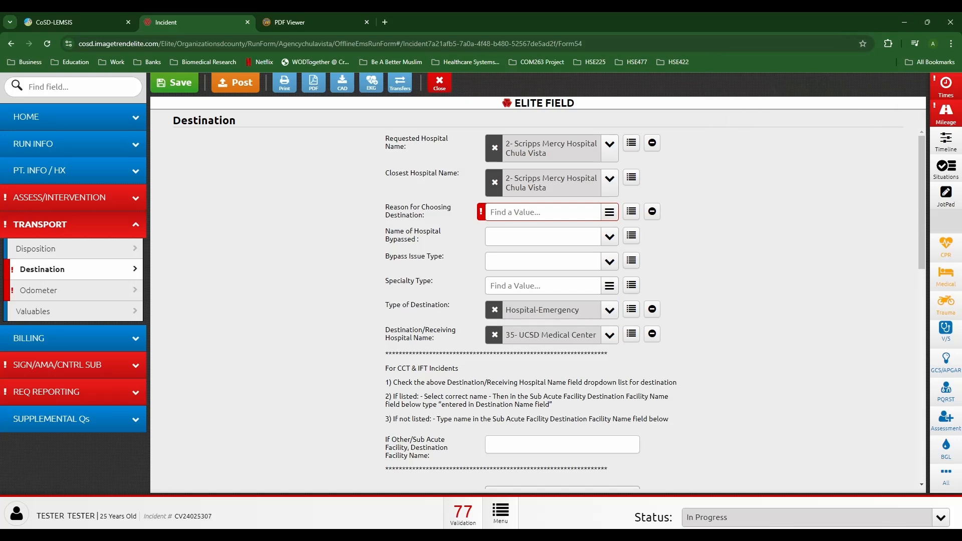
Step: Give Specialty Service, Trauma, as the reason for choosing the destination
click(544, 212)
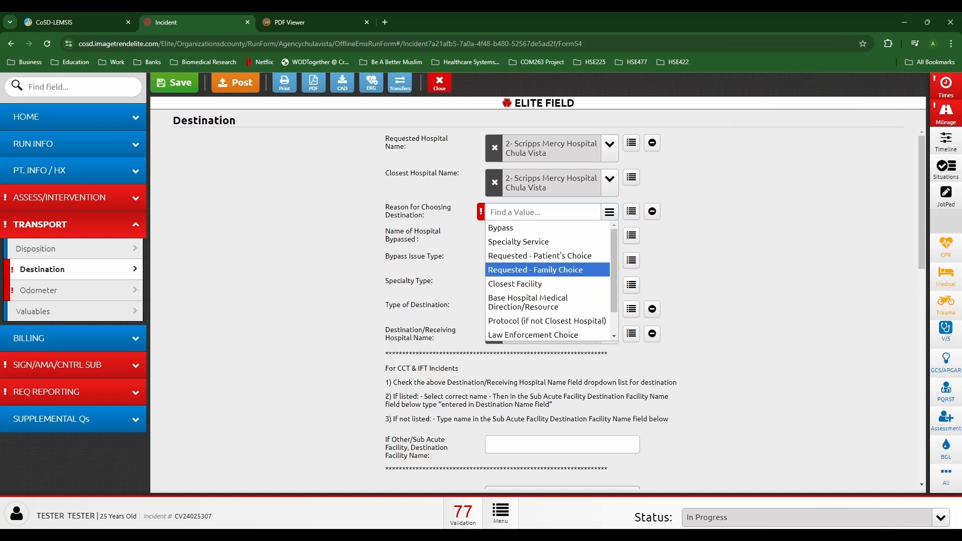
click(519, 242)
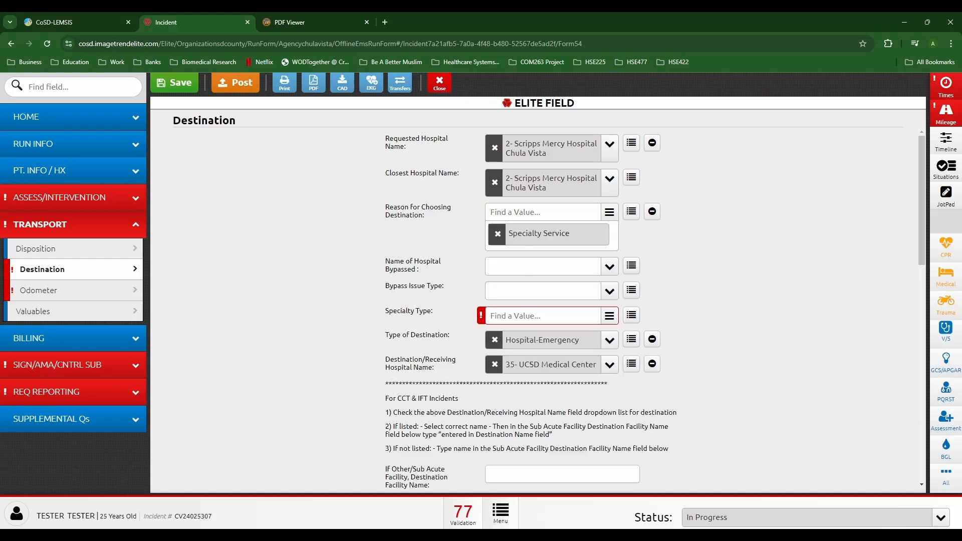
click(543, 316)
click(519, 229)
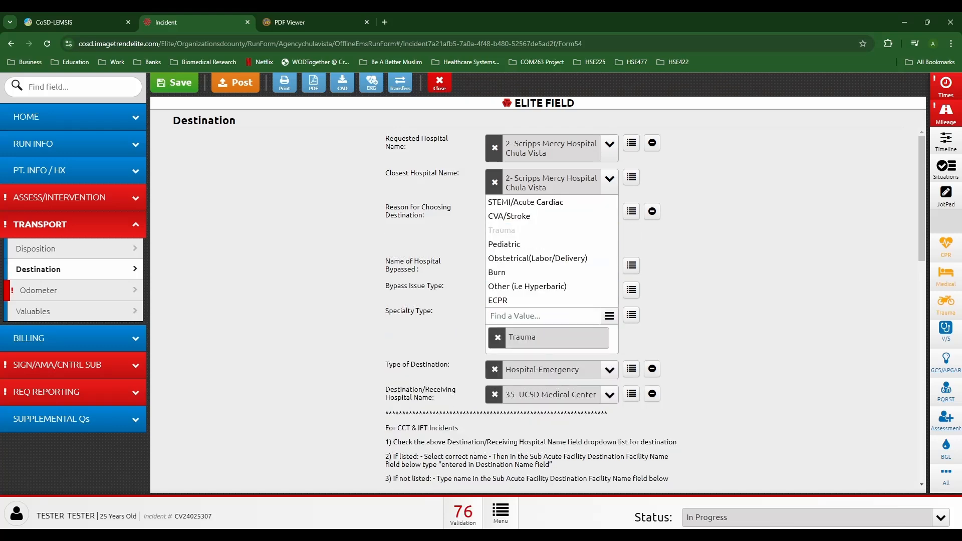
scroll(538, 300, down, 2)
scroll(538, 300, down, 8)
scroll(538, 300, up, 10)
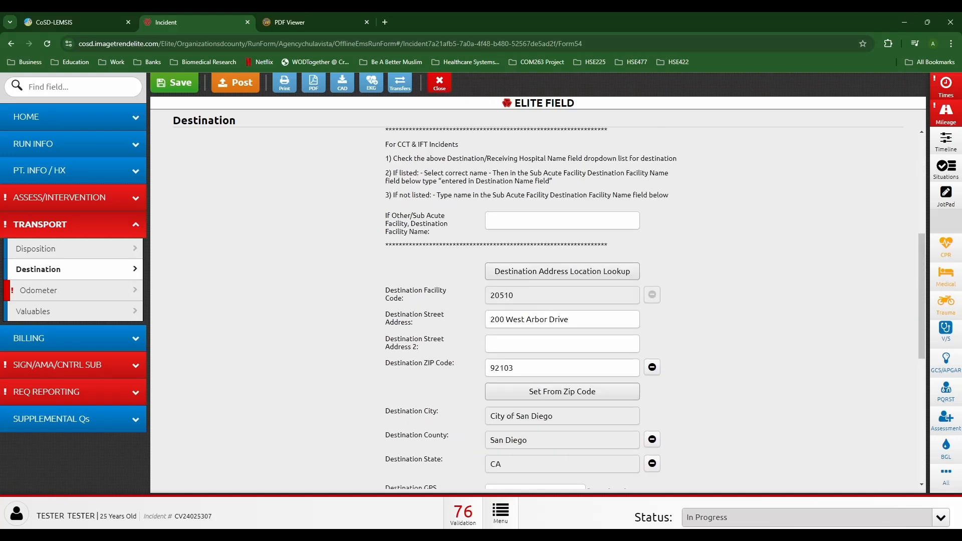
click(38, 290)
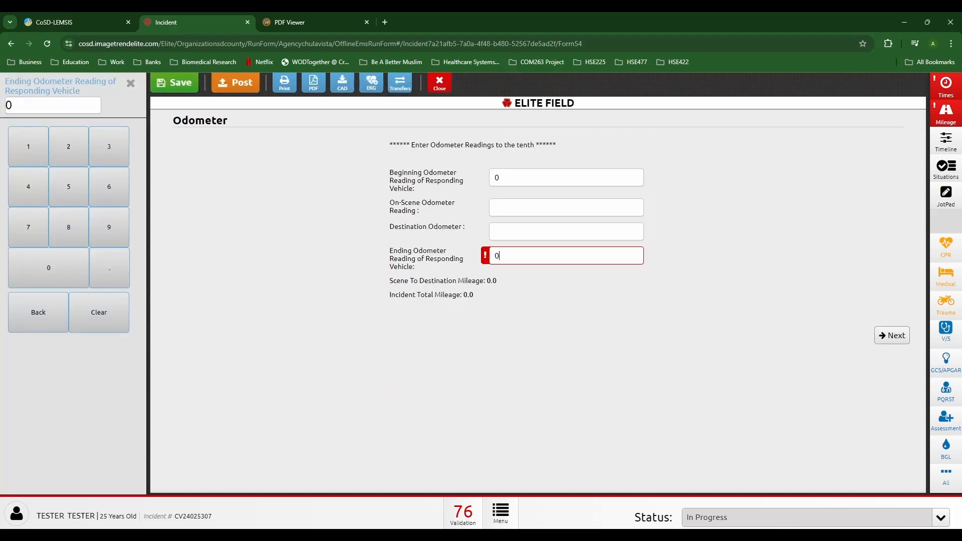
Step: Replace the ending odometer reading with 16.2
click(99, 312)
text(1)
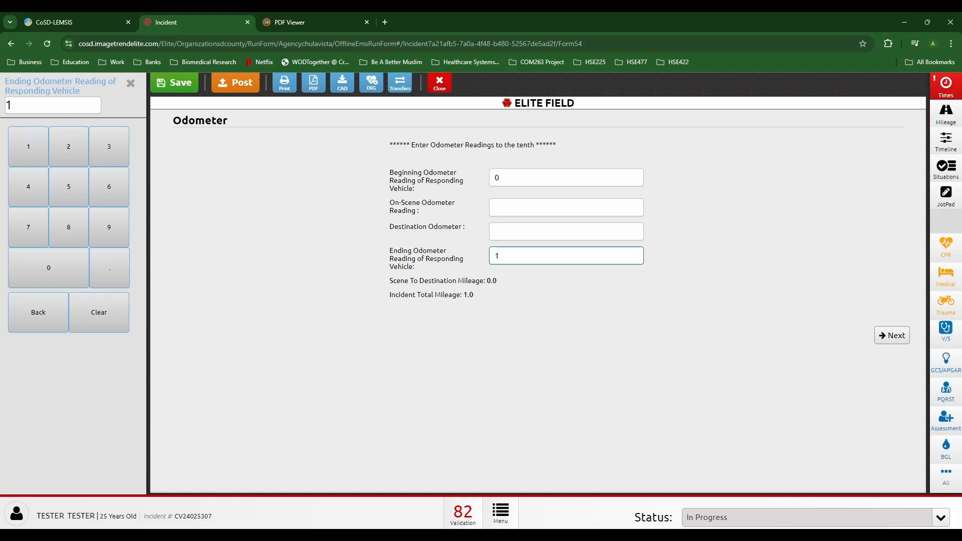
text(6.2)
key(Tab)
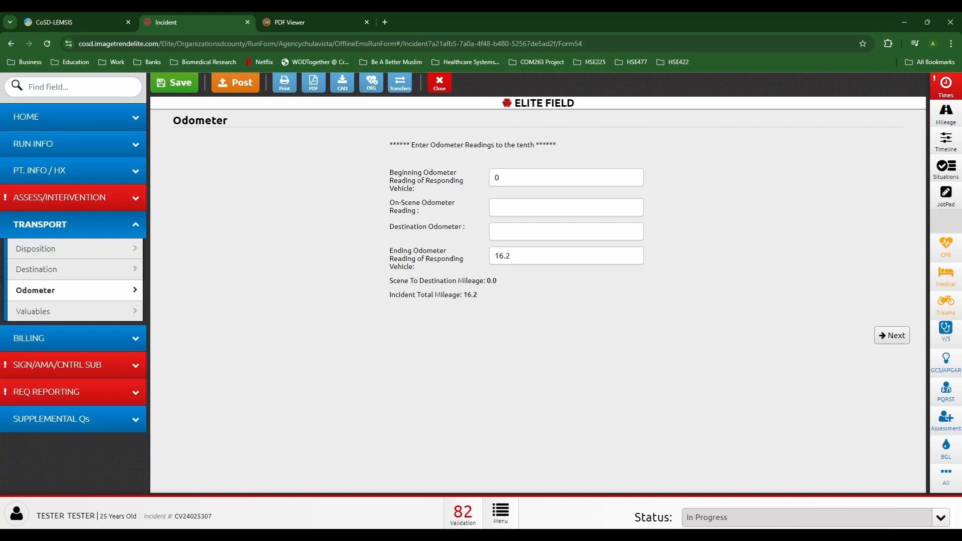
Step: Start a patient signature with HIPAA, Transport, Treat and Billing reasons
click(73, 365)
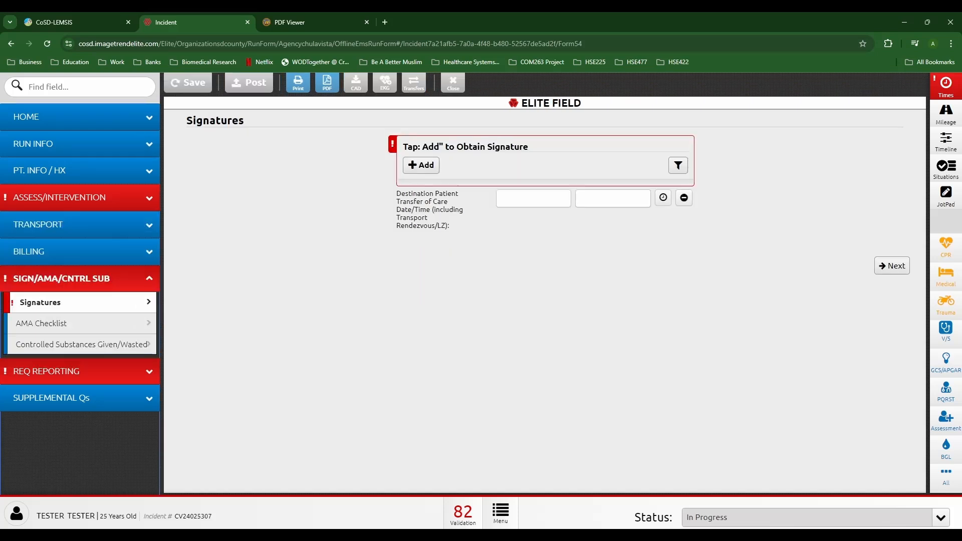
click(420, 166)
click(489, 129)
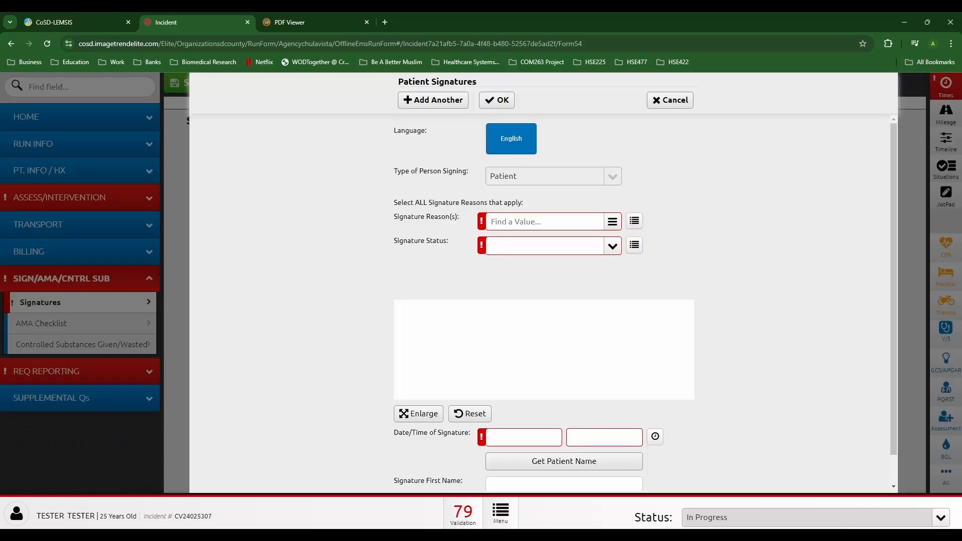
click(545, 221)
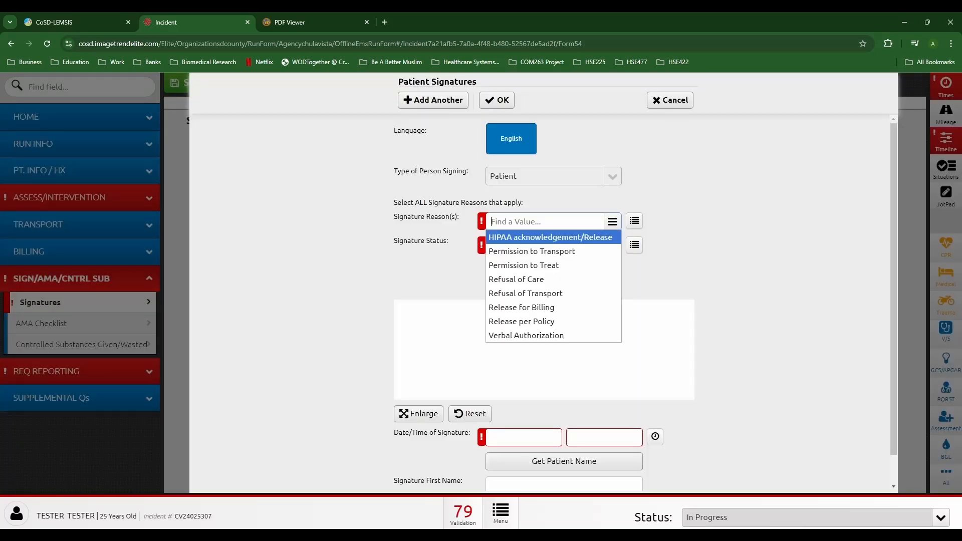
key(Return)
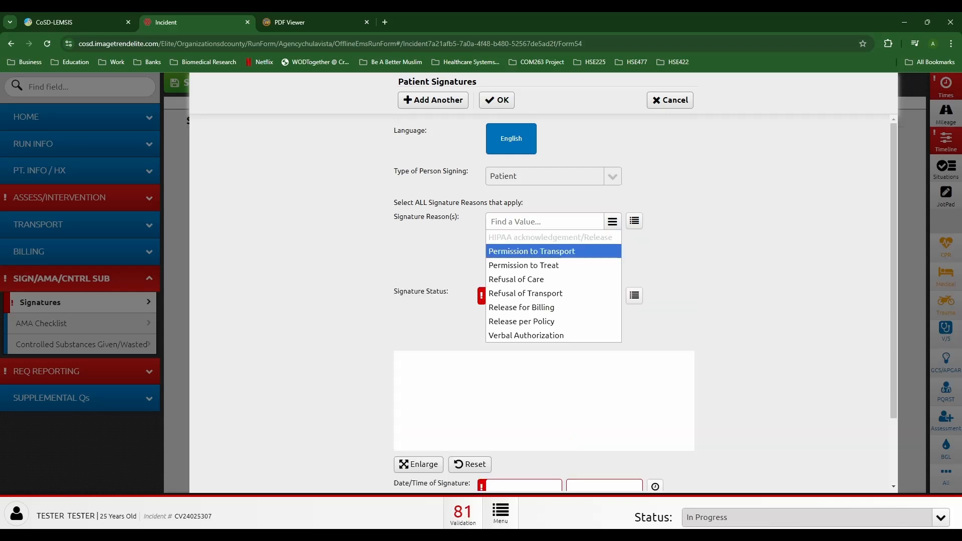
key(Return)
click(523, 265)
click(521, 307)
Step: Mark it Signed-Patient, sign, fill name and timestamp, and save the signature
click(634, 369)
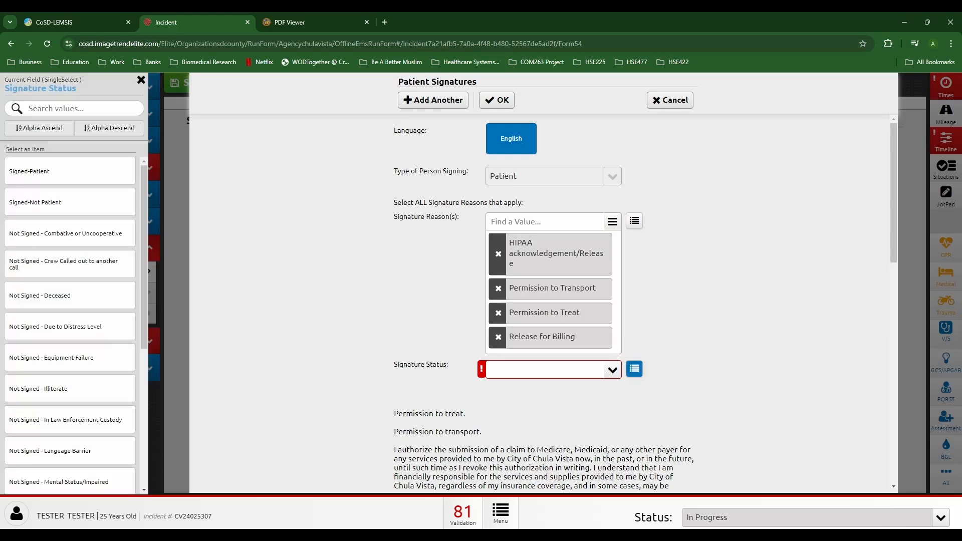
click(70, 171)
scroll(544, 303, down, 12)
drag(423, 343, 441, 356)
drag(420, 316, 546, 318)
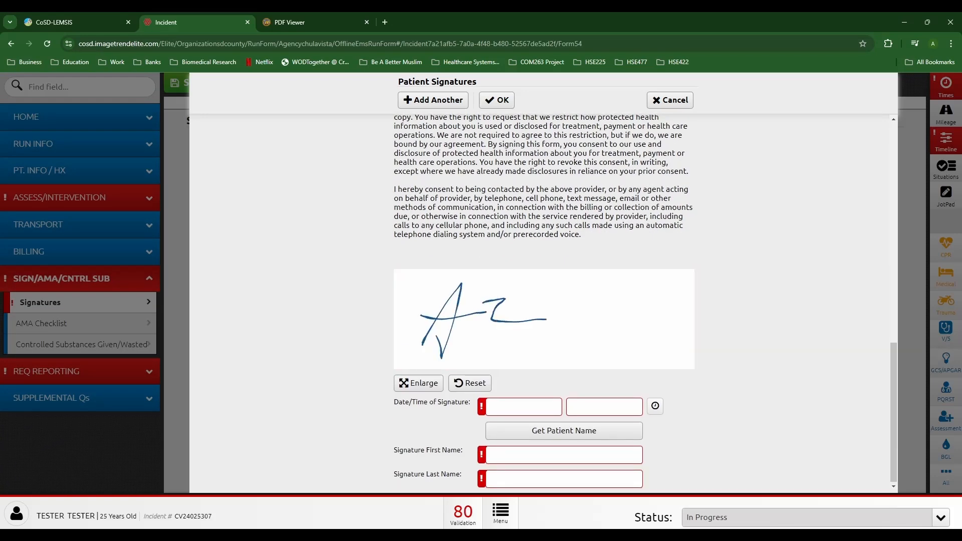
click(564, 431)
click(655, 406)
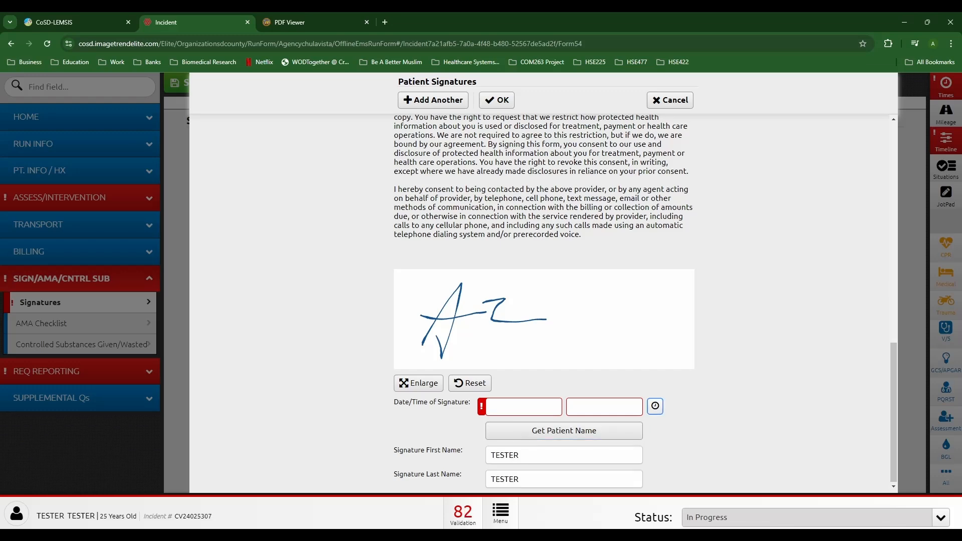
click(496, 100)
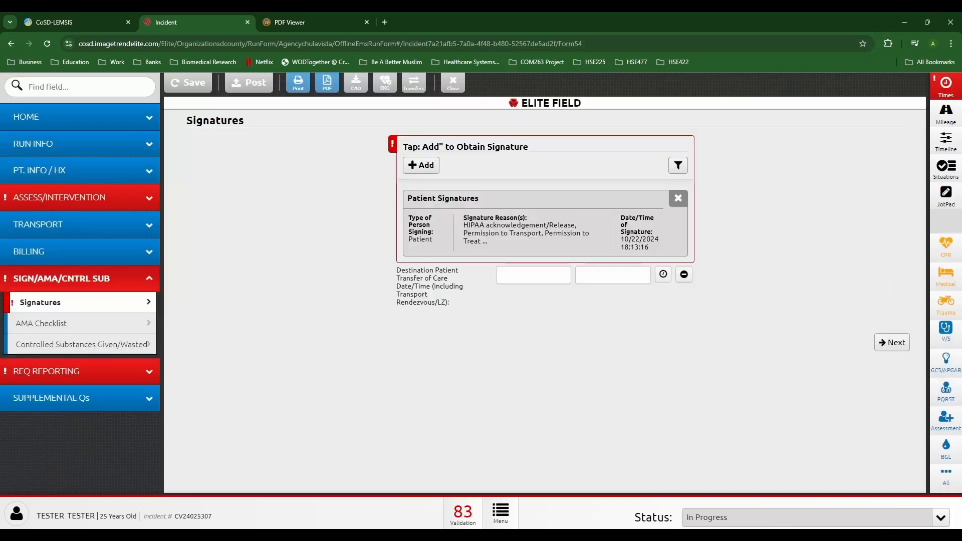
click(419, 163)
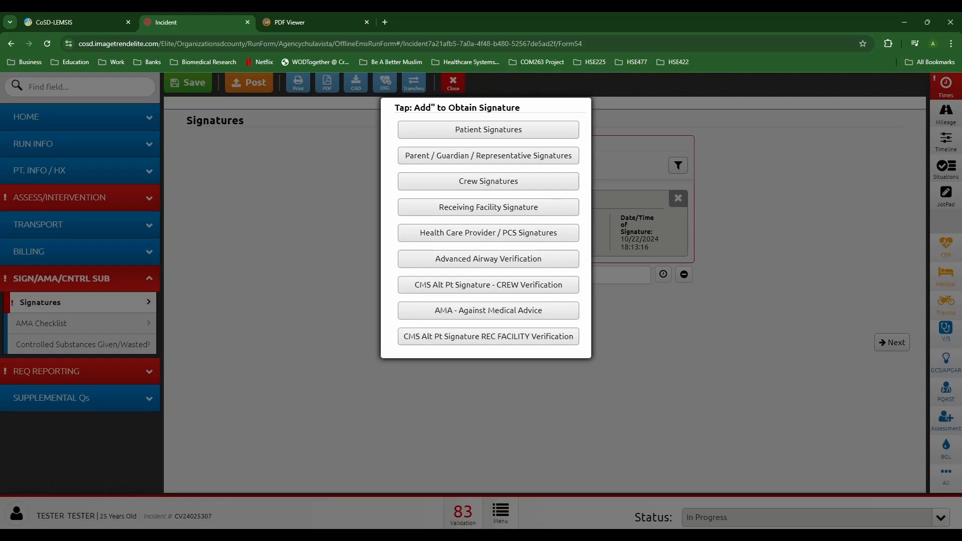
Step: Start a receiving facility signature with Patient Belongings (Receipt) as a reason
click(488, 208)
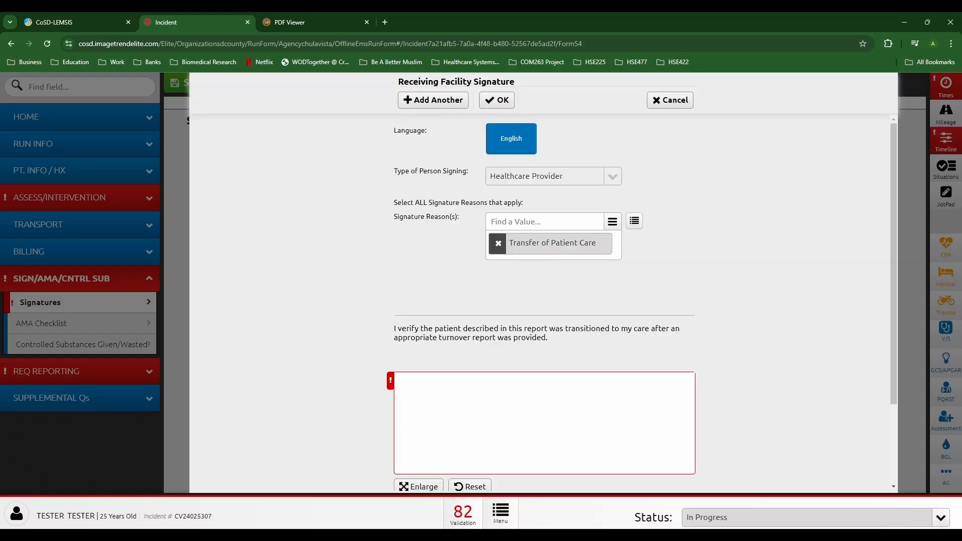
click(635, 221)
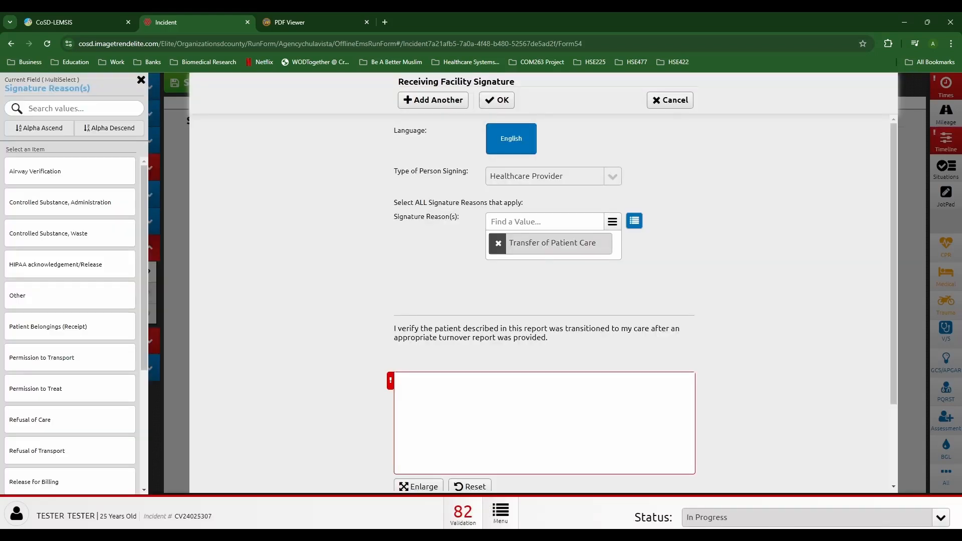
click(69, 327)
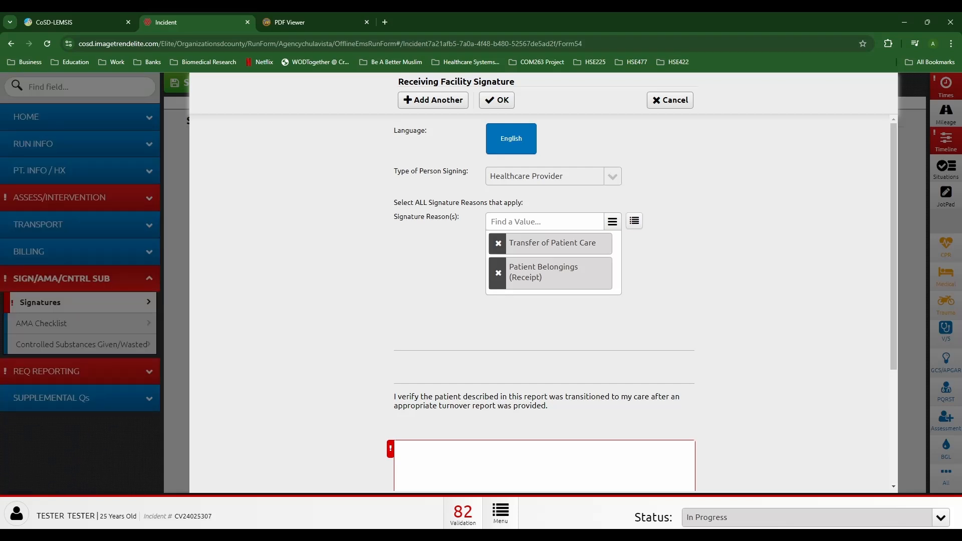
scroll(541, 300, down, 2)
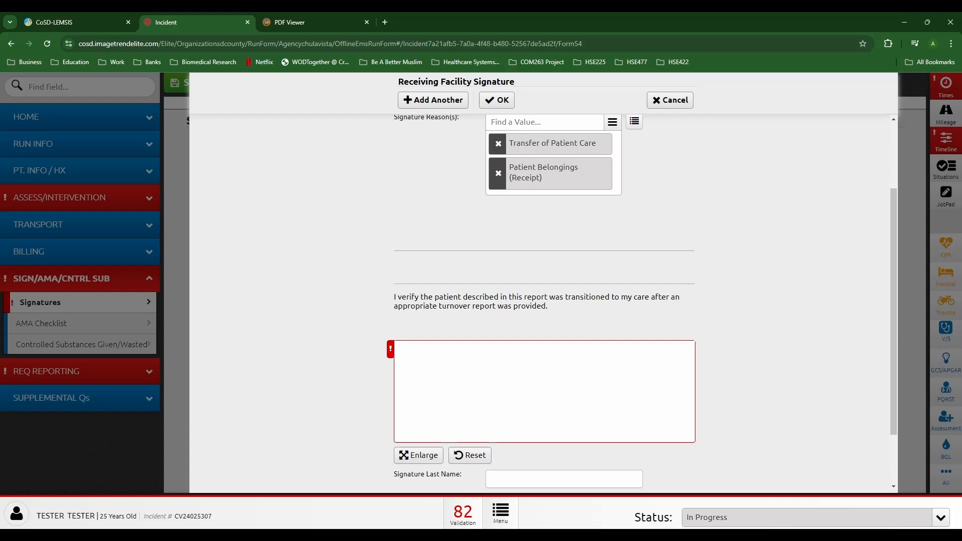
scroll(541, 300, up, 2)
scroll(540, 301, down, 3)
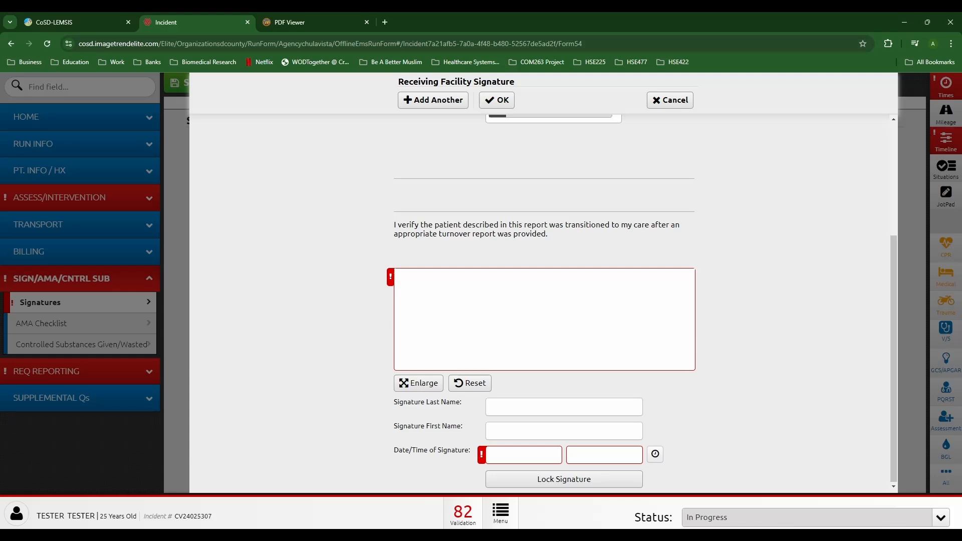
Step: Draw the signature, enter the signer's last and first name, timestamp, and lock it
mouse_move(409, 354)
mouse_down()
mouse_move(416, 348)
mouse_move(431, 365)
mouse_move(436, 328)
mouse_up()
mouse_move(496, 305)
mouse_down()
mouse_move(508, 291)
mouse_move(517, 329)
mouse_up()
drag(553, 303, 590, 290)
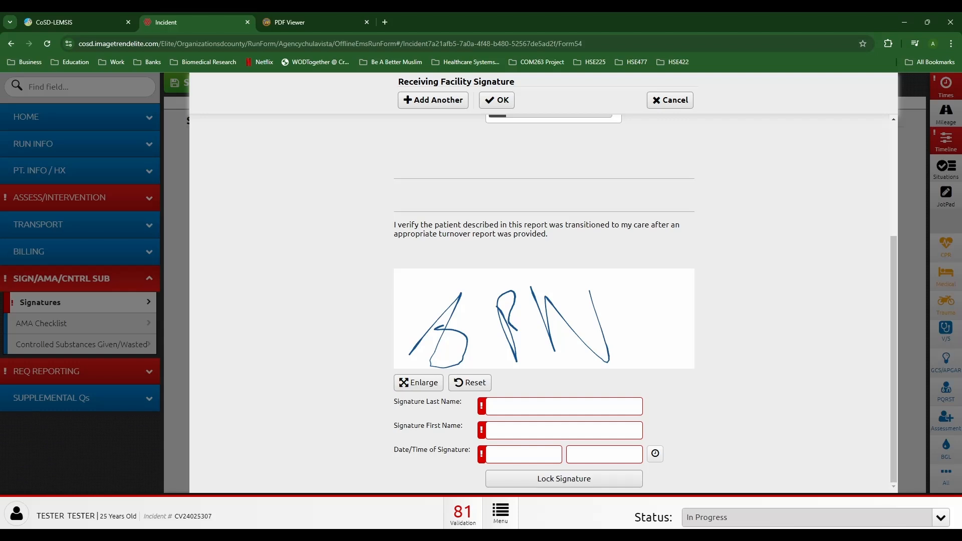
click(556, 407)
text(RN)
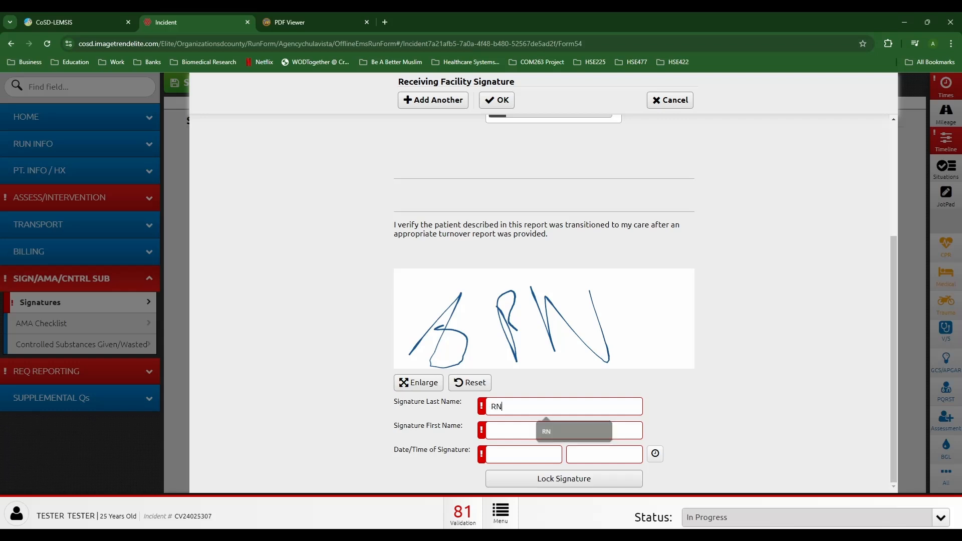
click(556, 430)
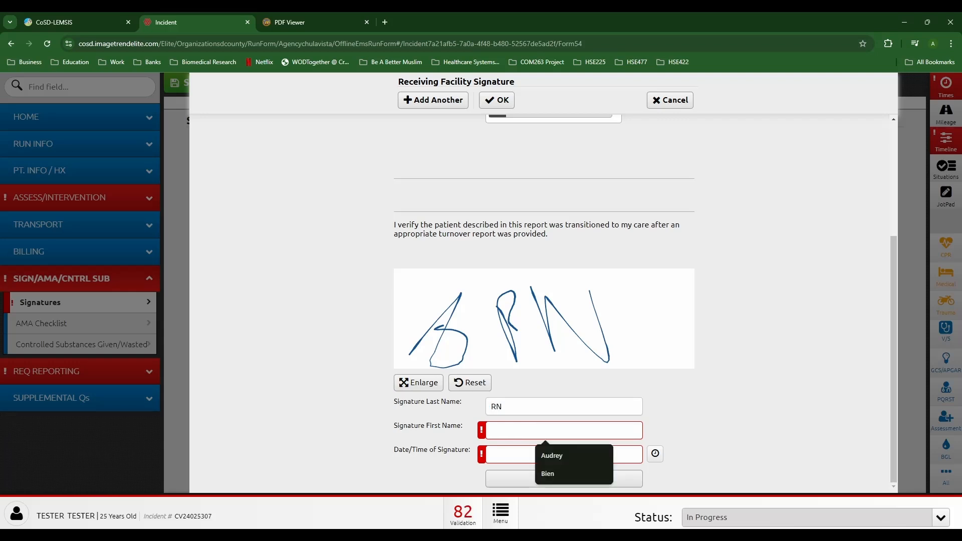
text(John)
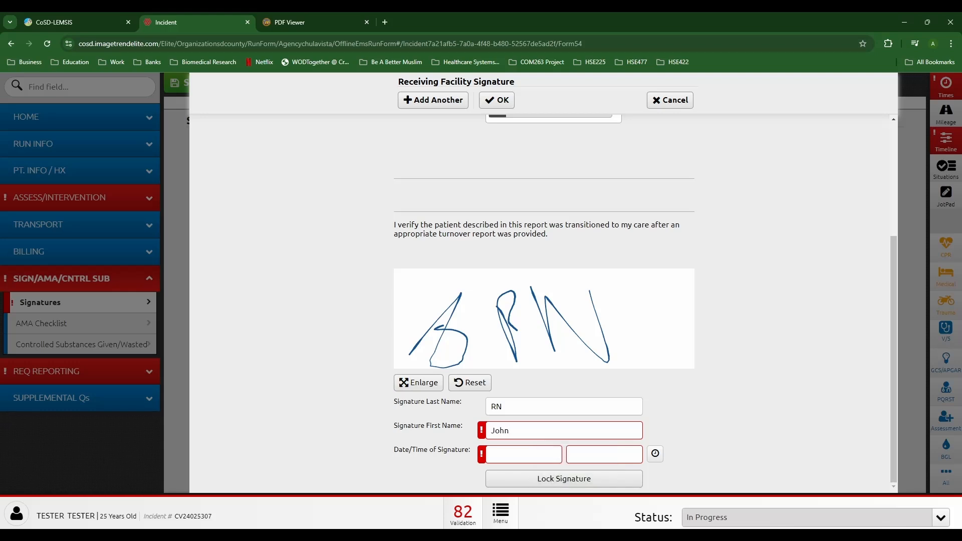
click(655, 454)
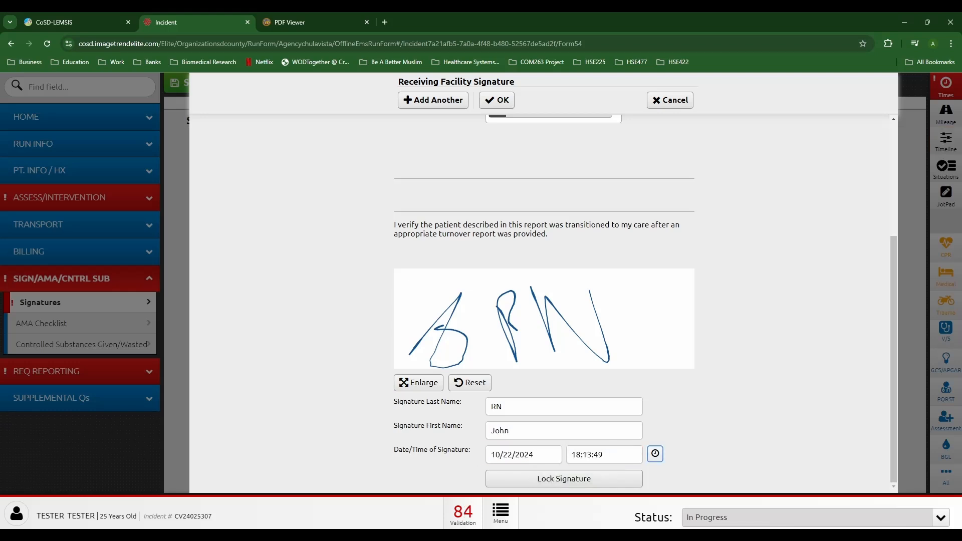
click(564, 479)
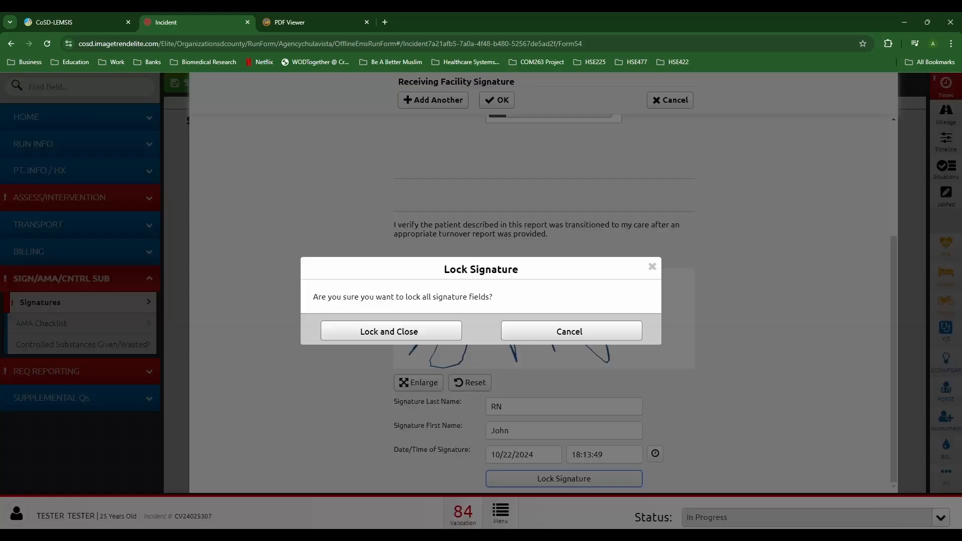
click(391, 331)
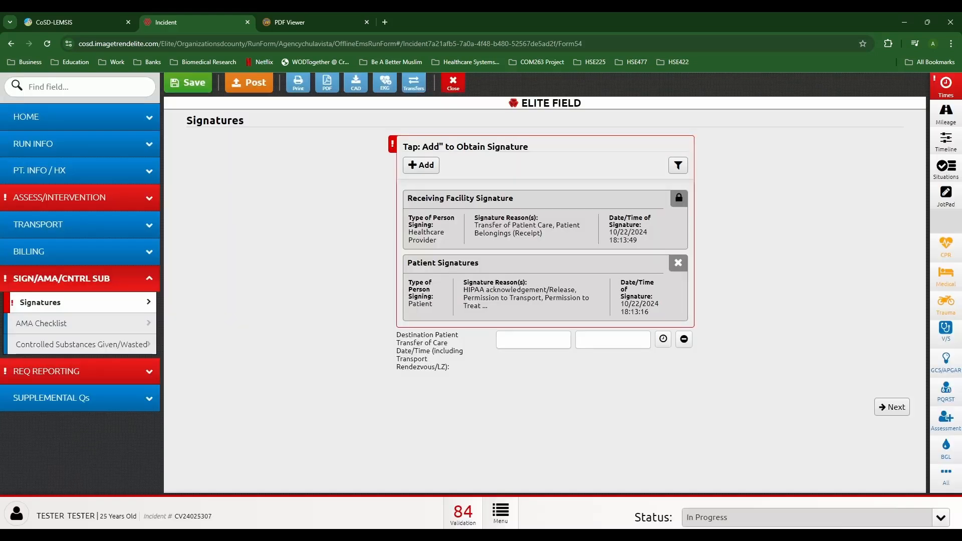
Step: Stamp transfer of care at 10/22/2024 18:13:56 and start adding another signature
click(663, 340)
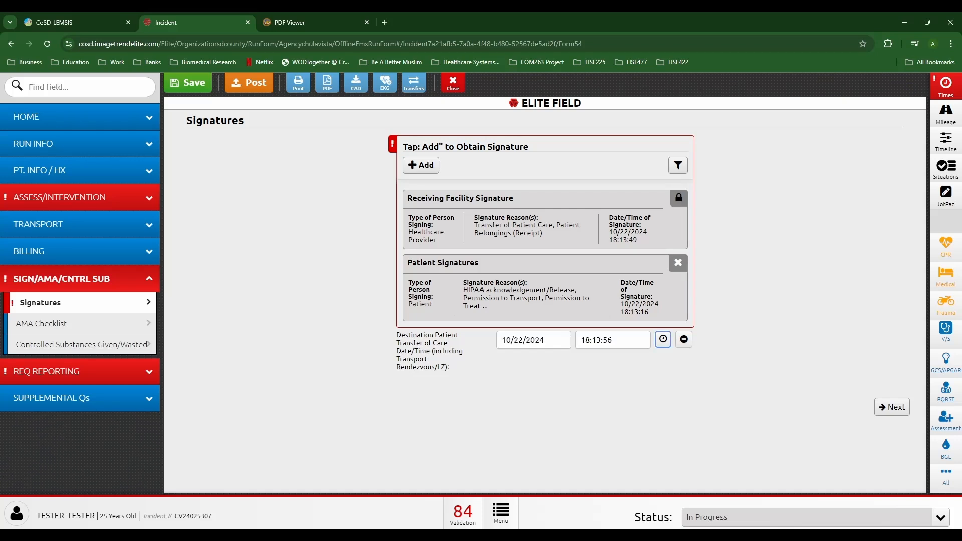
click(421, 165)
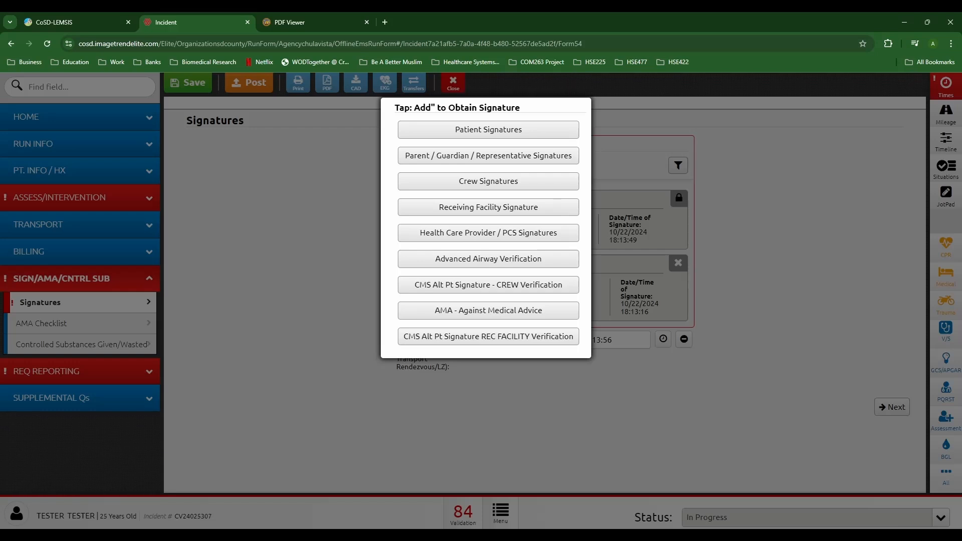
Step: Add a signed crew signature from the primary care provider, timed 10/22/2024 18:14:17
click(488, 181)
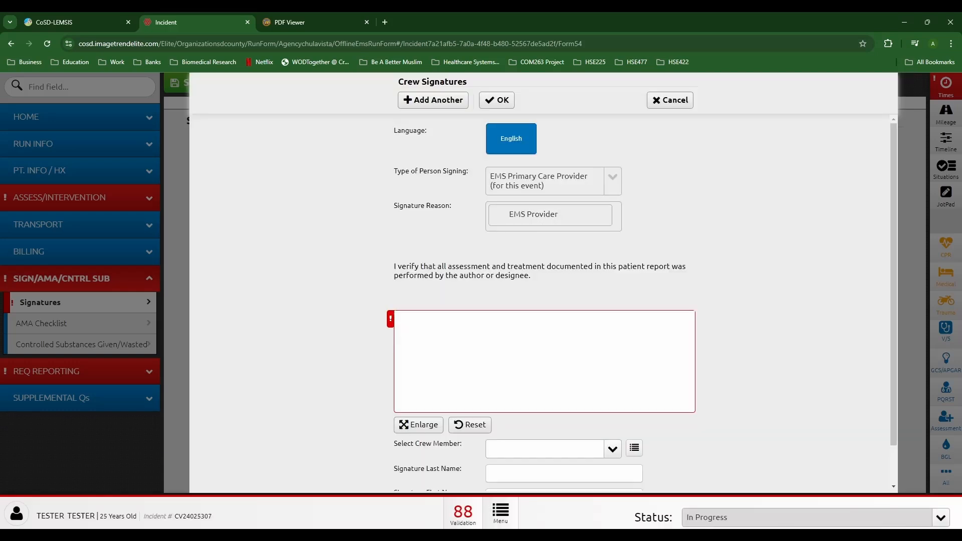
scroll(543, 303, down, 1)
click(635, 405)
click(70, 232)
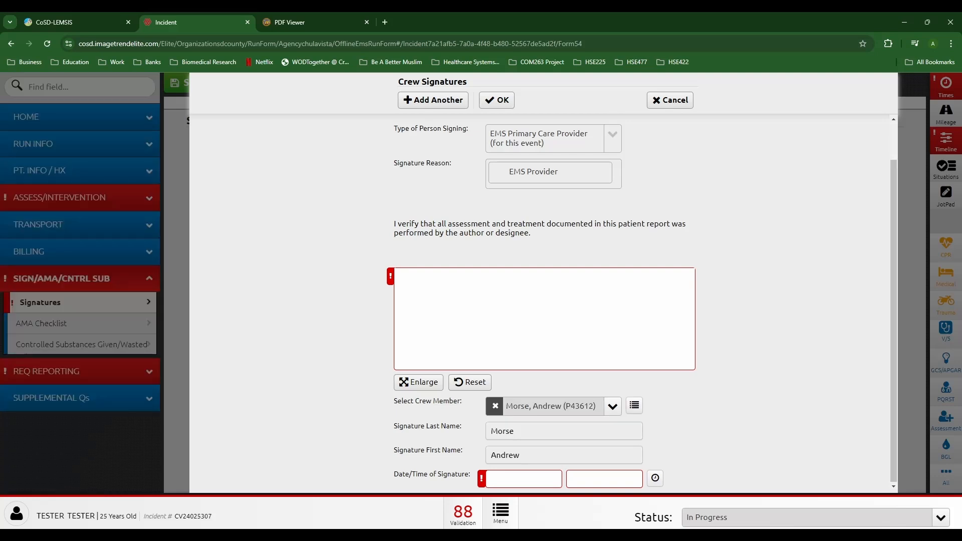
click(655, 478)
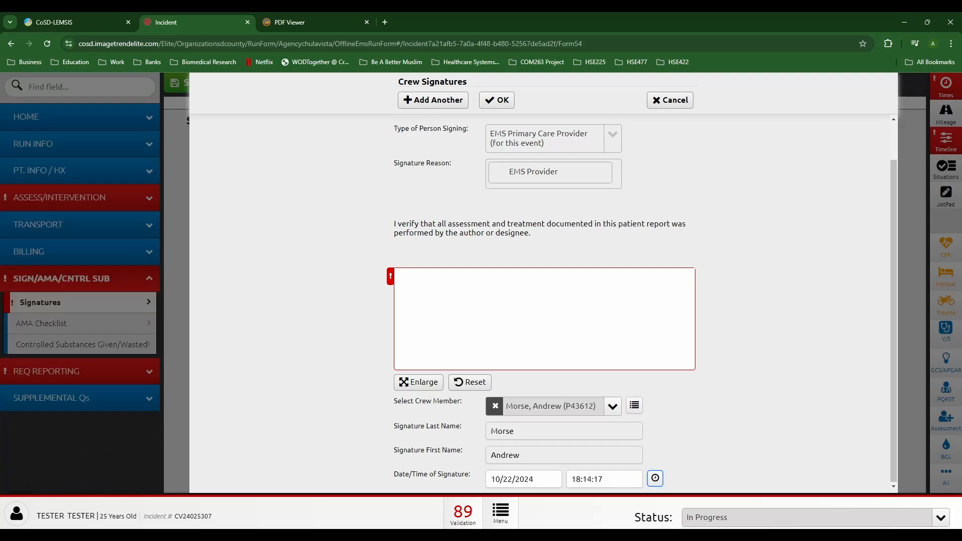
mouse_move(473, 275)
mouse_down()
mouse_move(424, 339)
mouse_move(468, 305)
mouse_move(504, 320)
mouse_move(589, 316)
mouse_up()
click(496, 100)
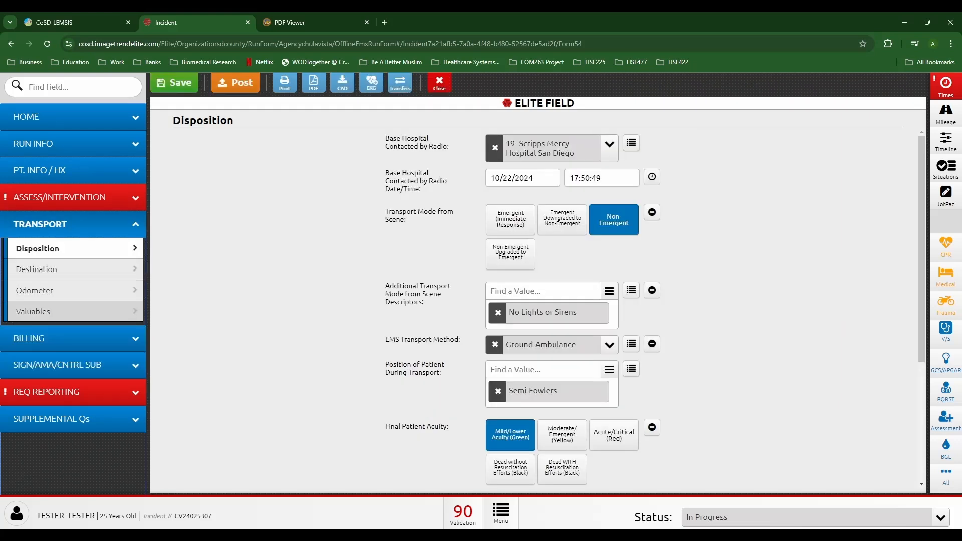
Step: On Valuables, add cell phone, keys, wheelchair, clothing, glasses, ID, insurance card, medications and wallet to belongings
click(74, 311)
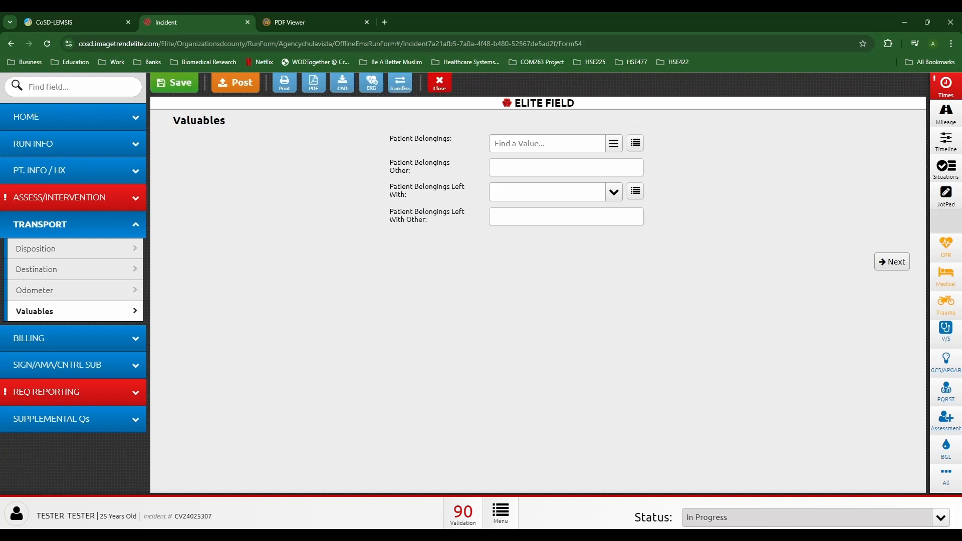
click(547, 143)
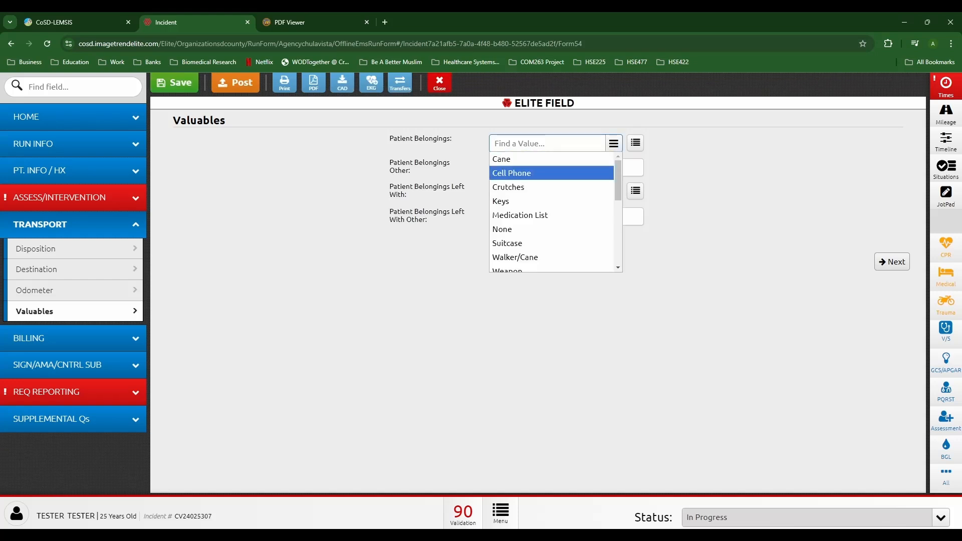
key(Return)
key(Down)
key(Down)
key(Return)
key(Down)
key(Down)
key(Down)
key(Down)
key(Down)
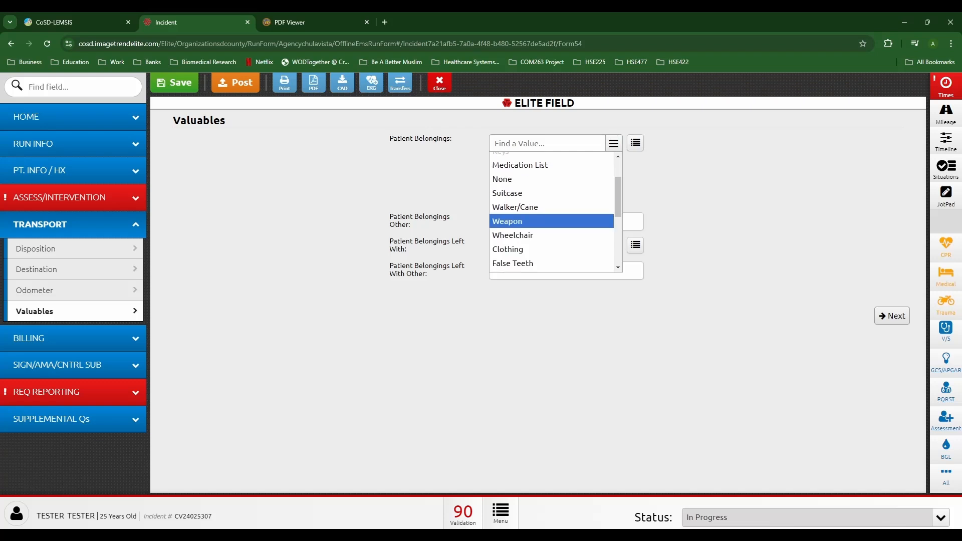
key(Down)
key(Down)
key(Up)
click(512, 233)
scroll(512, 231, down, 1)
click(513, 199)
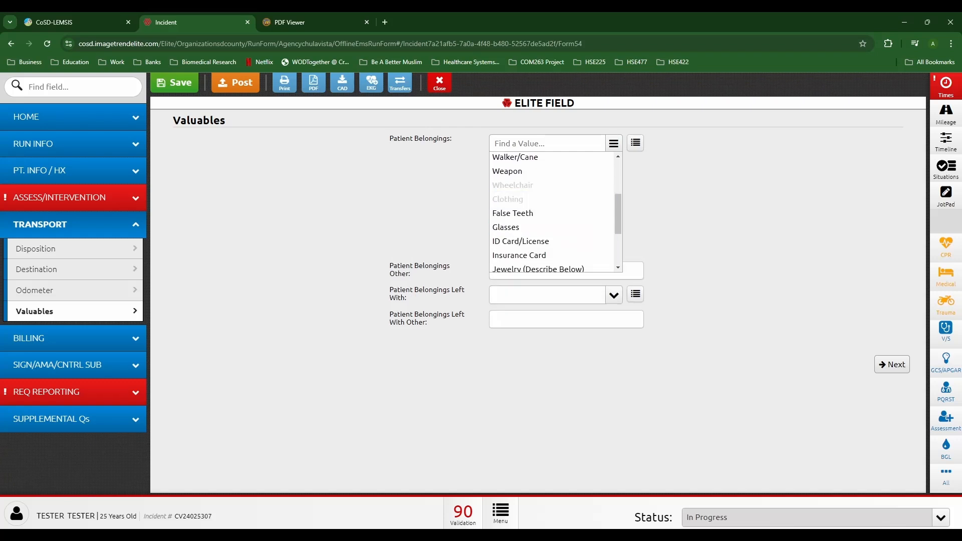
key(Down)
key(Return)
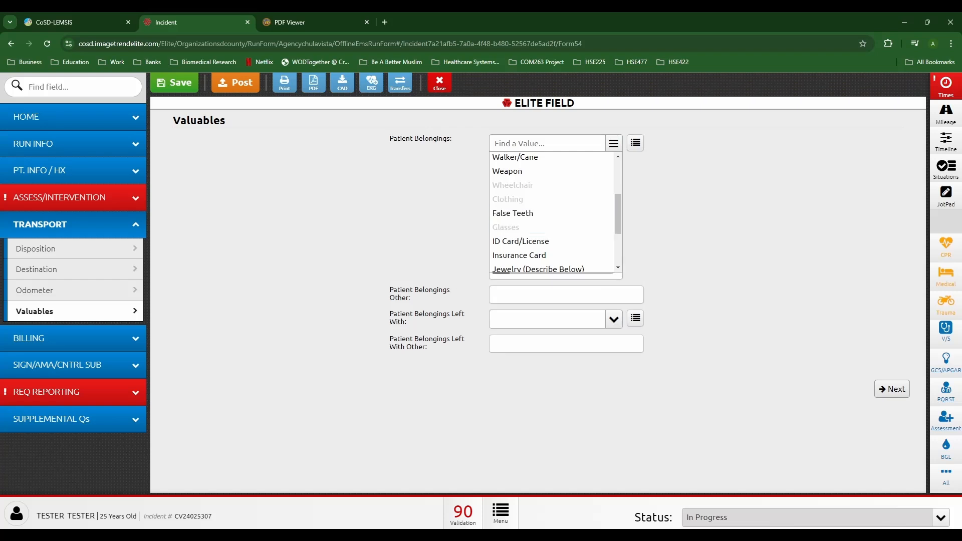
key(Down)
key(Return)
key(Down)
key(Return)
key(Down)
key(Down)
key(Return)
key(Down)
key(Down)
key(Down)
key(Down)
key(Return)
key(Up)
scroll(547, 240, down, 1)
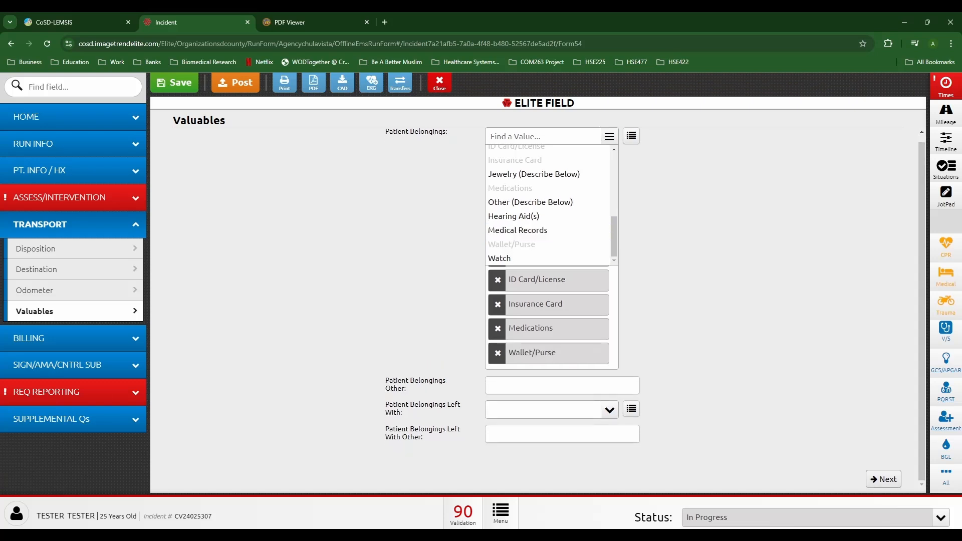
key(Escape)
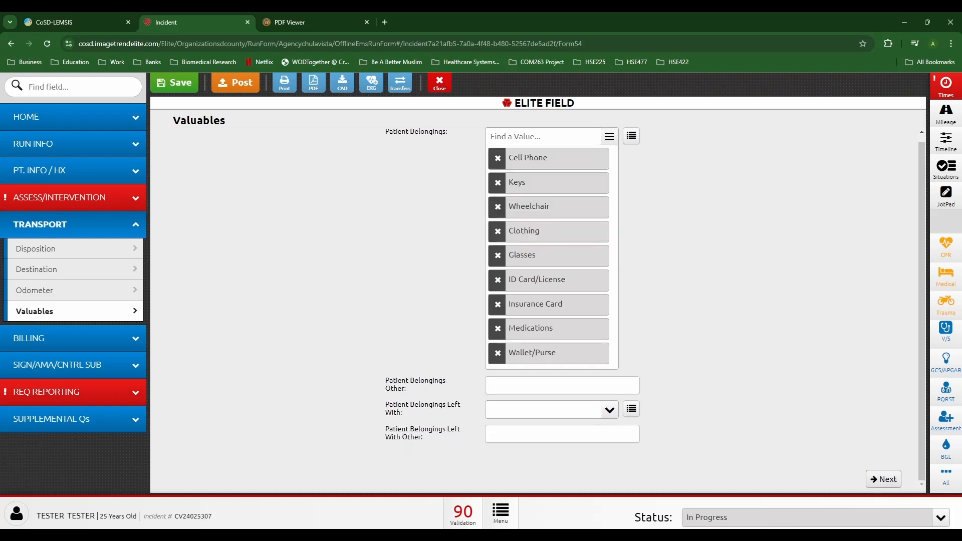
Step: Add Other belongings, described as 'Gold Necklace, Gold Watch, Gold Earrings'
click(544, 136)
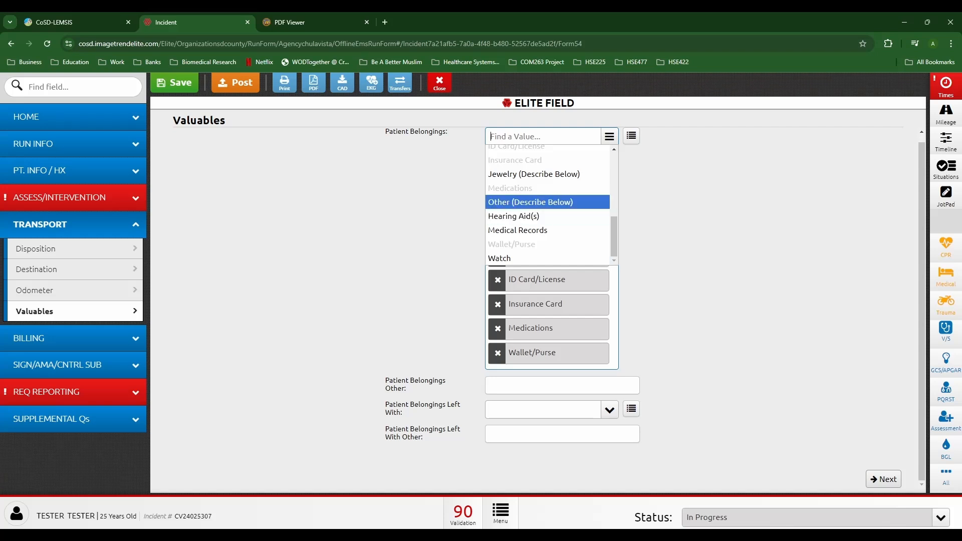
key(Return)
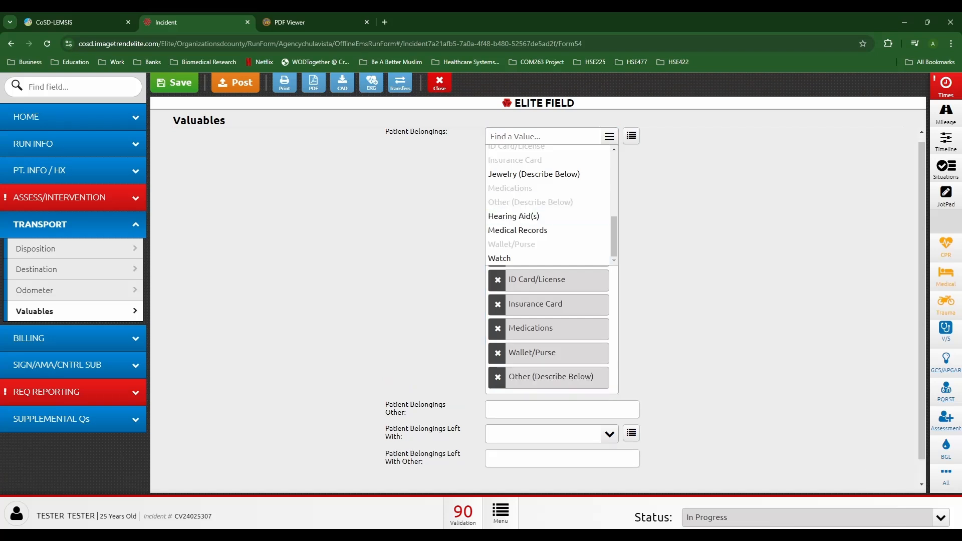
key(Escape)
click(562, 409)
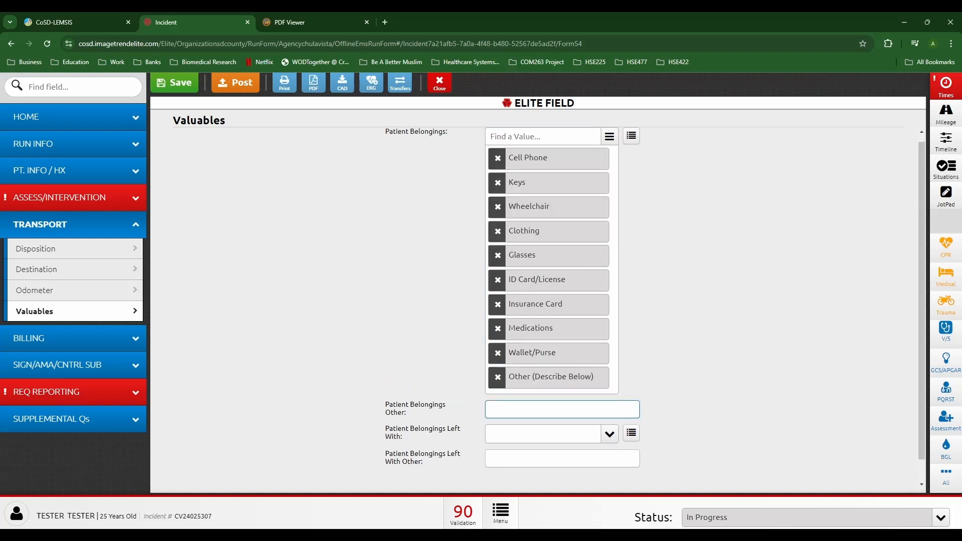
text(Gold Brac)
key(BackSpace)
key(BackSpace)
key(BackSpace)
key(BackSpace)
text(Necklace, Gold Watch, Gold Earrings)
click(701, 320)
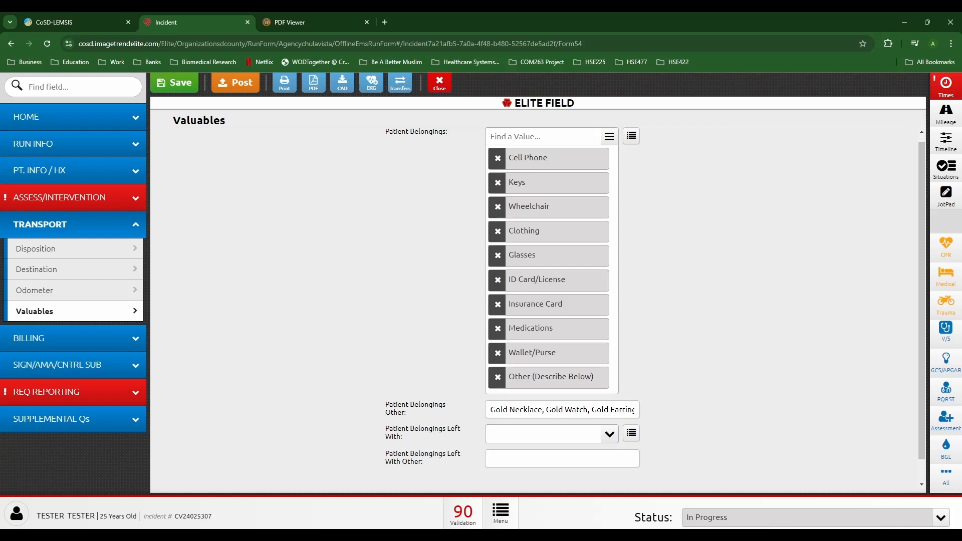
Step: Mark the belongings as left At Destination with Patient, then return to Signatures
scroll(701, 321, down, 1)
click(631, 409)
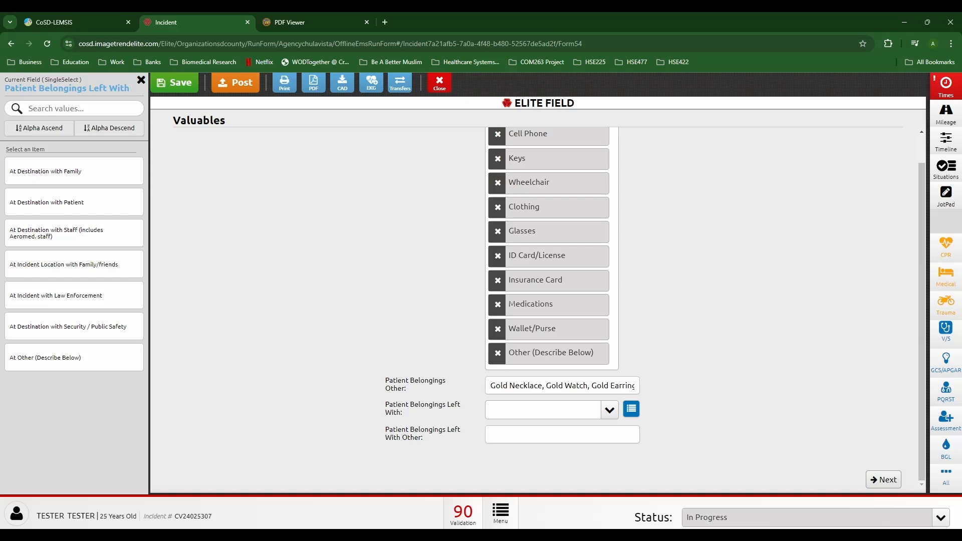
click(74, 202)
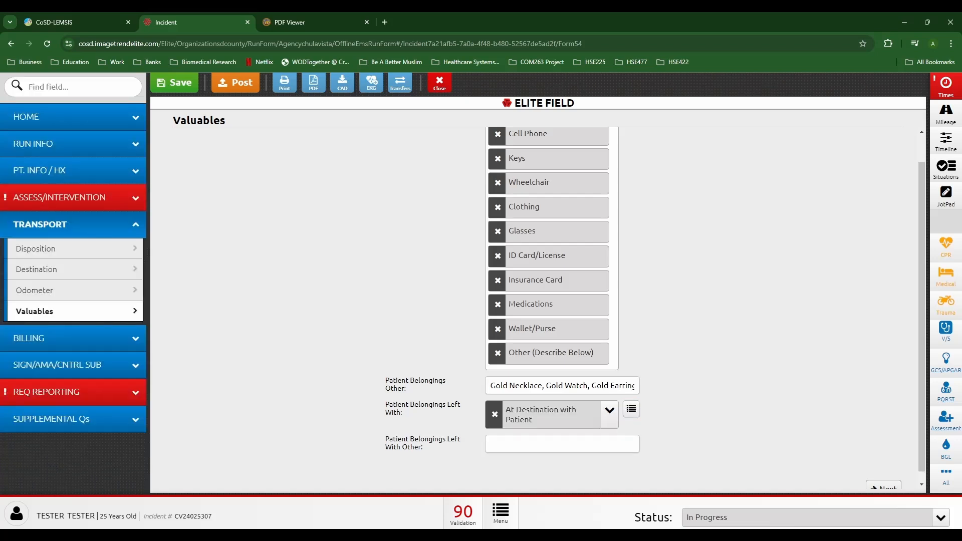
click(74, 366)
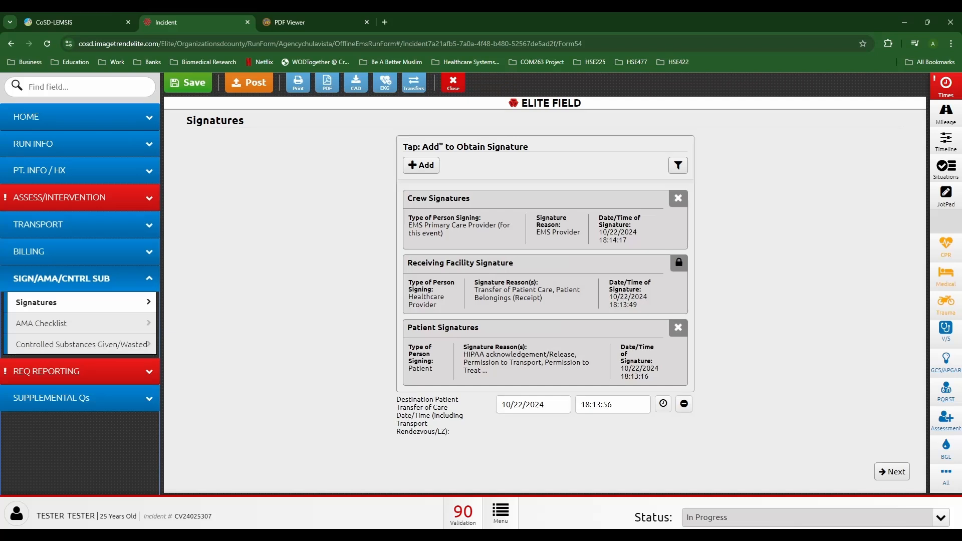
Step: Review the Valuables, Odometer and Signatures pages, then the CC/PI/P&P page
click(73, 225)
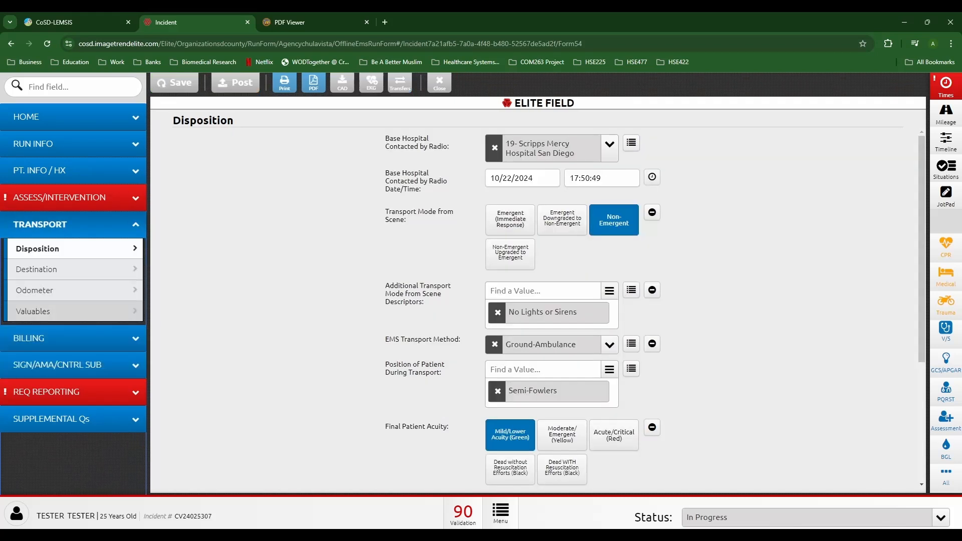
click(74, 311)
click(74, 291)
click(74, 311)
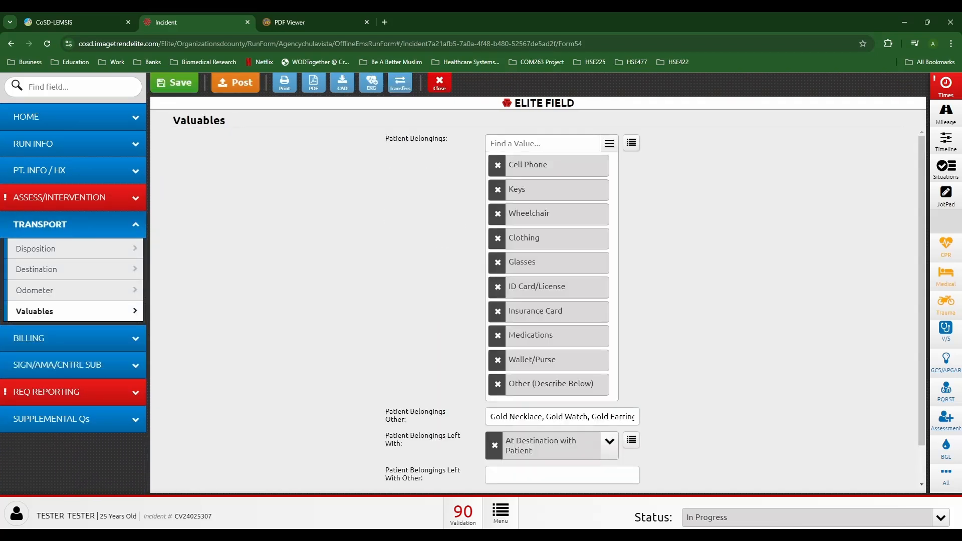
click(74, 365)
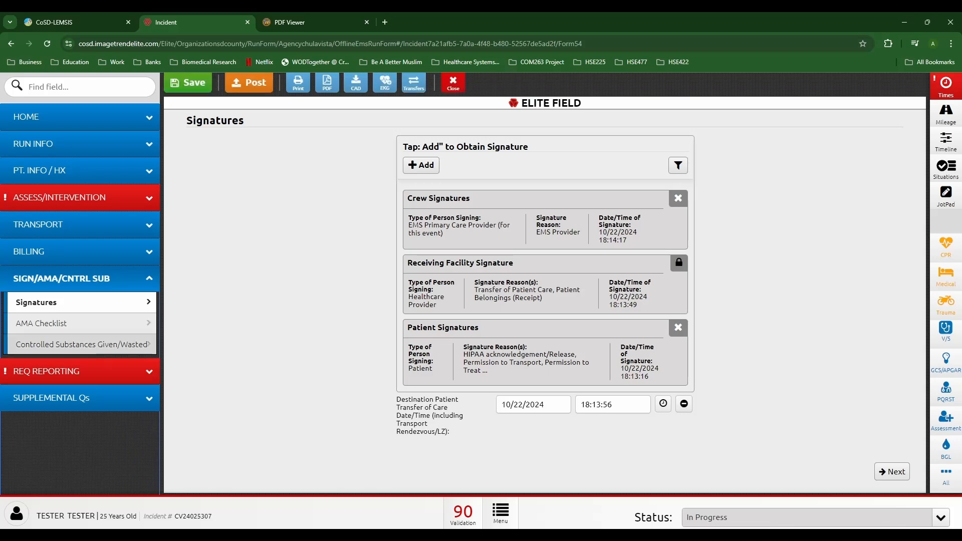
click(112, 198)
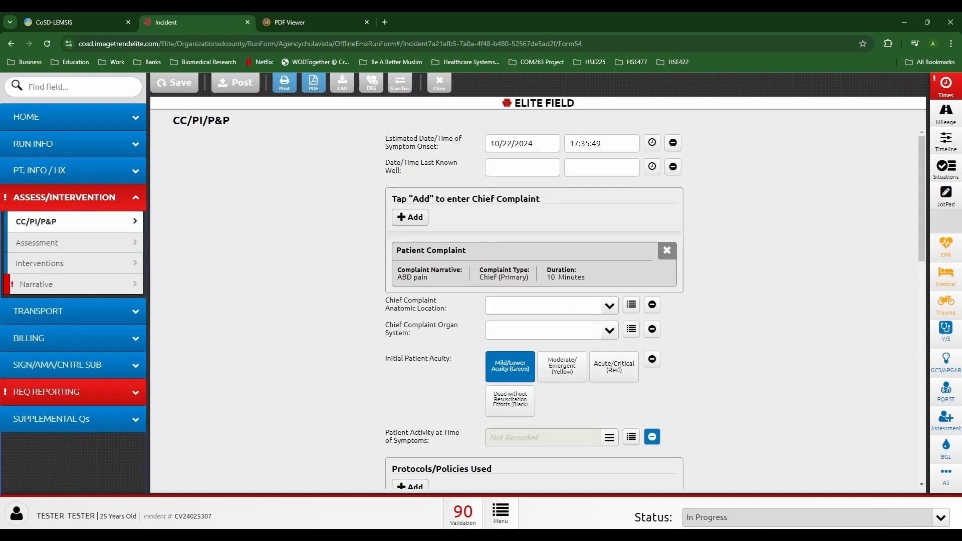
scroll(536, 308, down, 12)
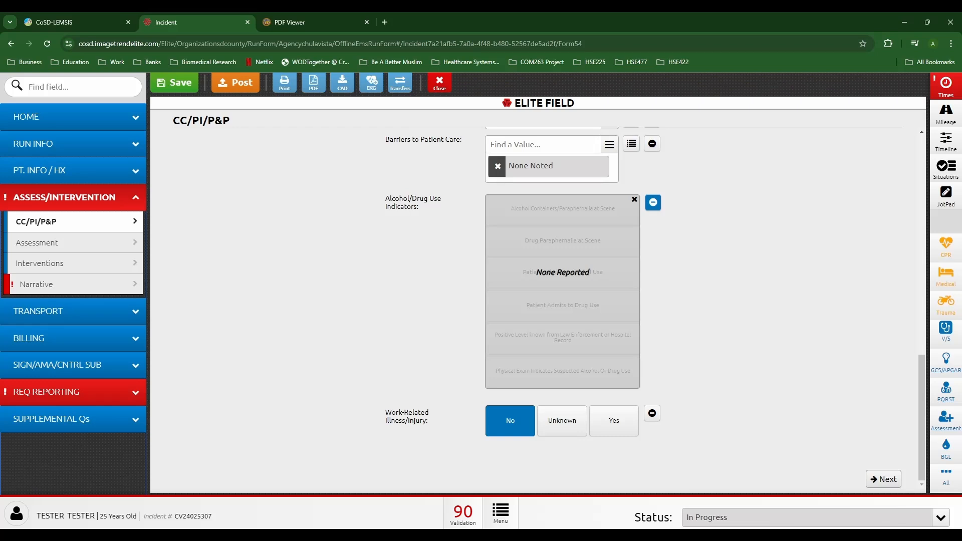
Step: Check Disposition, Signatures, Narrative and Communicable Disease Exposure pages, returning to CC/PI/P&P
click(100, 312)
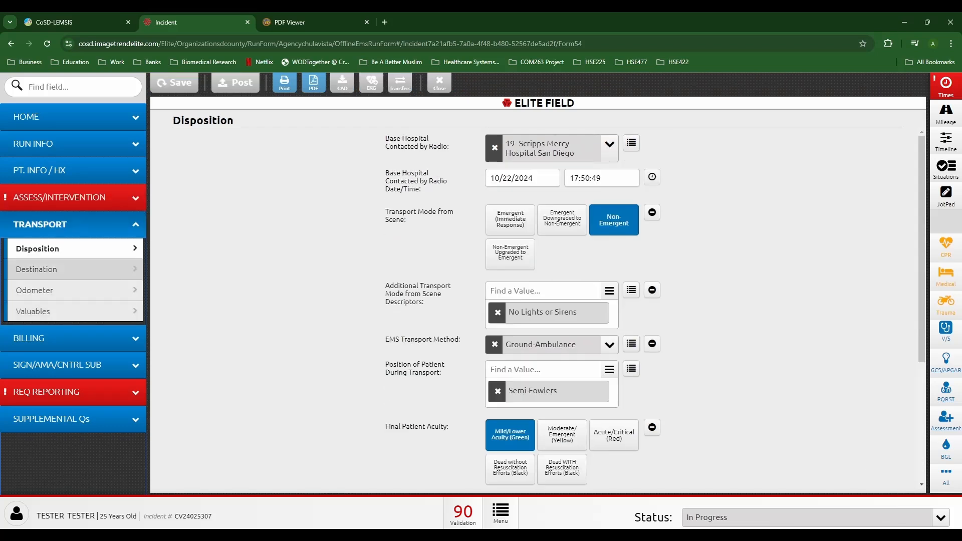
click(101, 365)
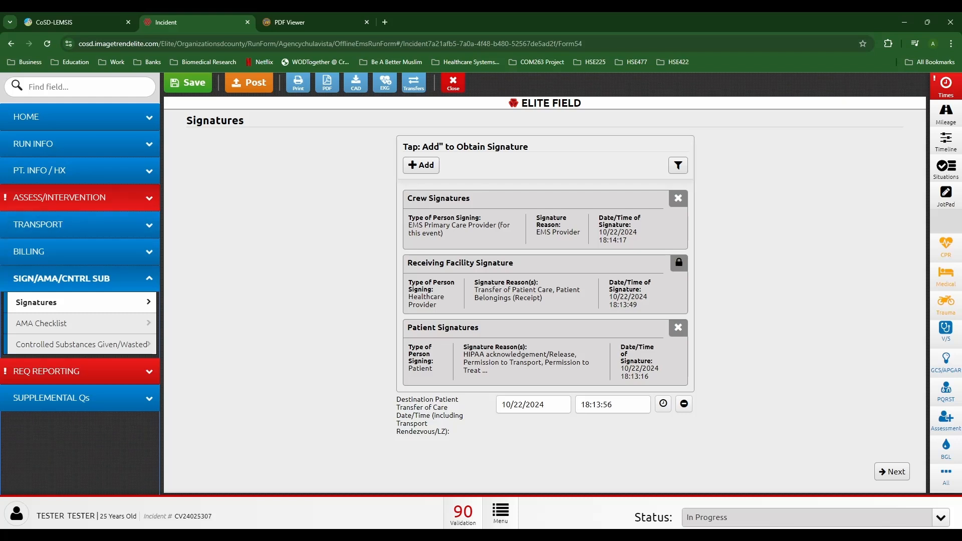
click(101, 200)
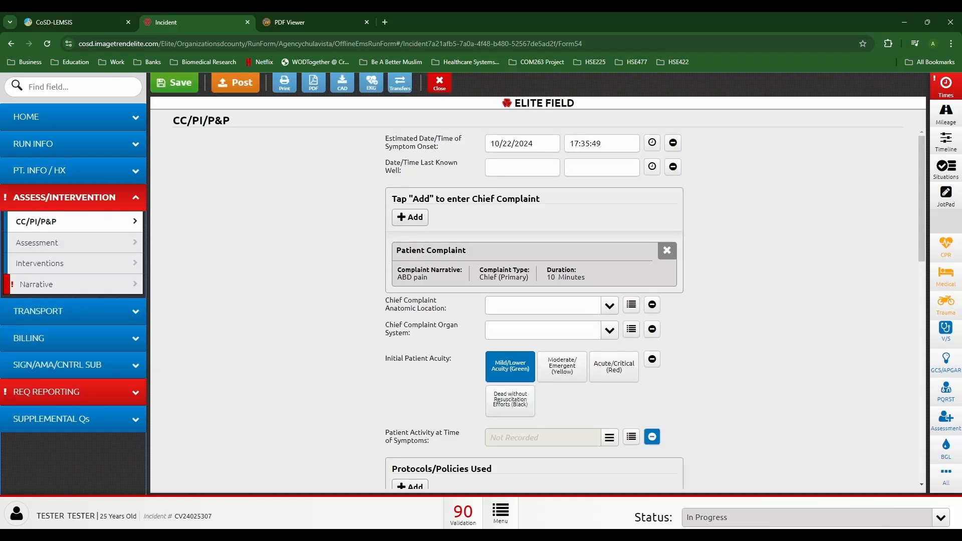
scroll(536, 305, down, 15)
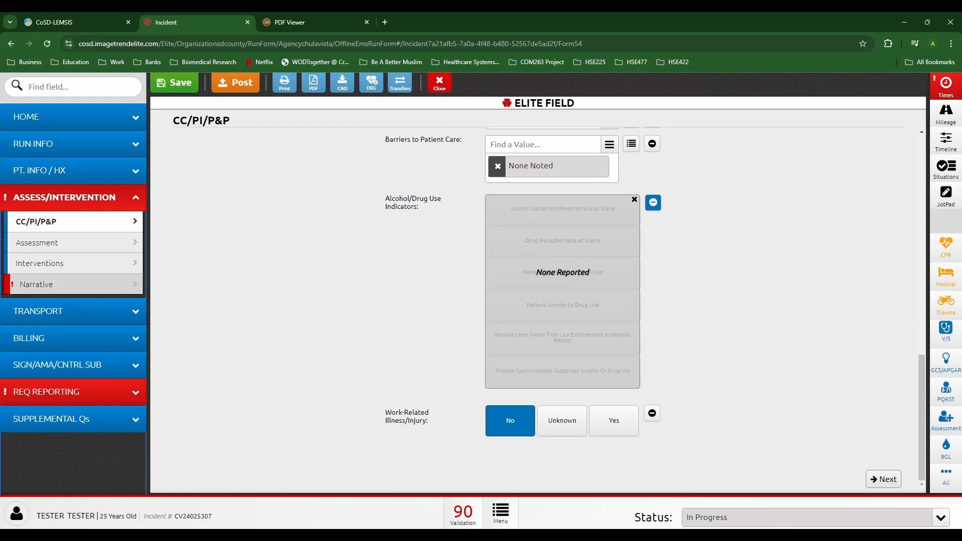
click(55, 284)
click(72, 392)
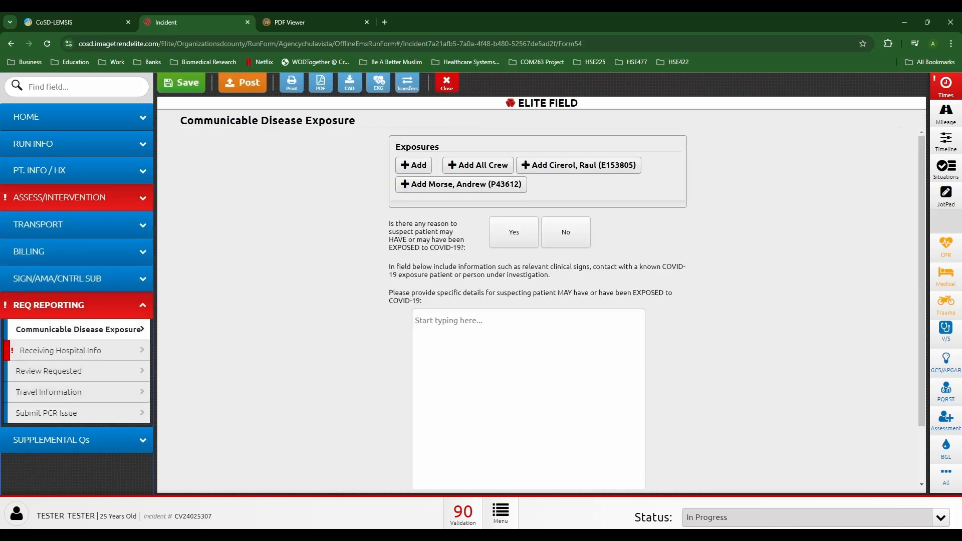
click(72, 198)
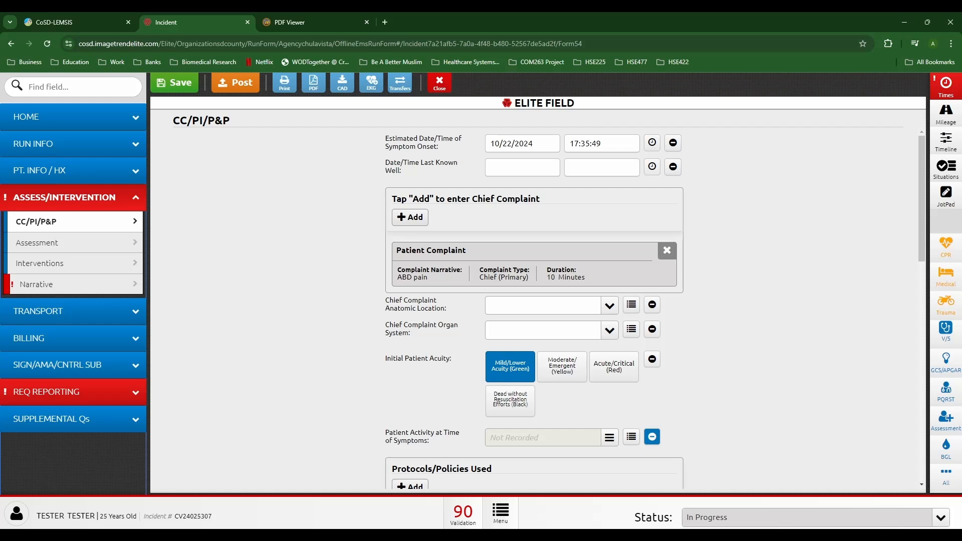
Step: Log an 18G IV and a 500 ml normal saline bolus from the medical quick-entry tool
click(945, 275)
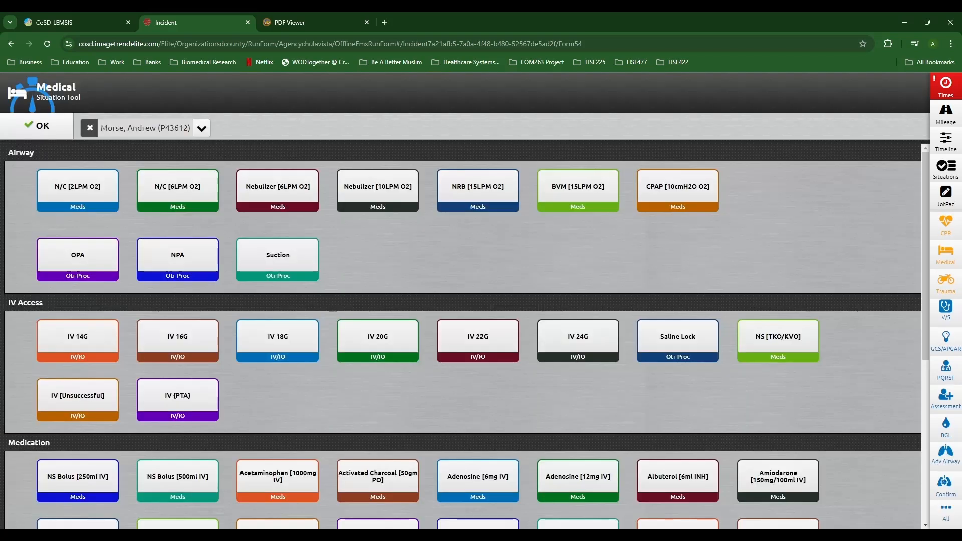
click(278, 341)
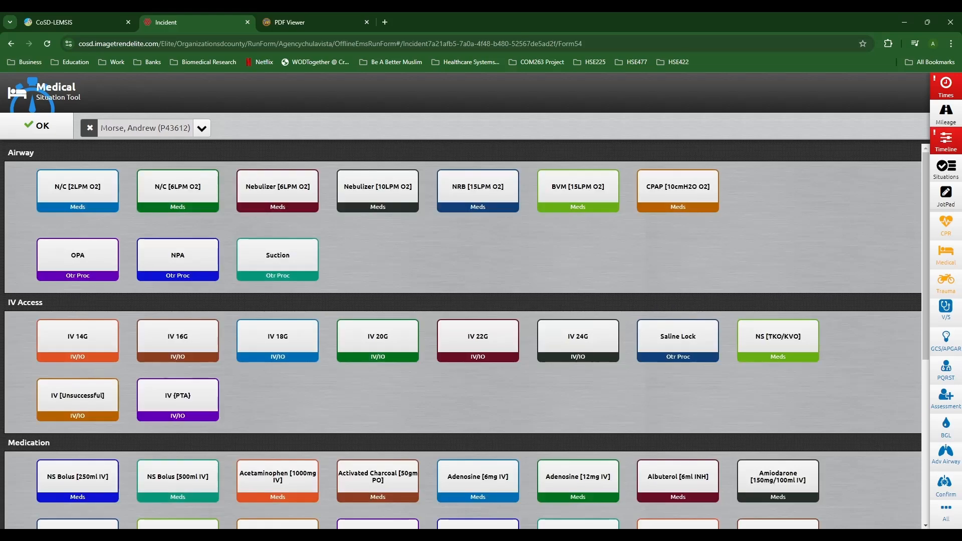
click(177, 481)
Step: Edit the timeline IV entry to 17:55 with site Antecubital-Right
click(945, 142)
click(751, 438)
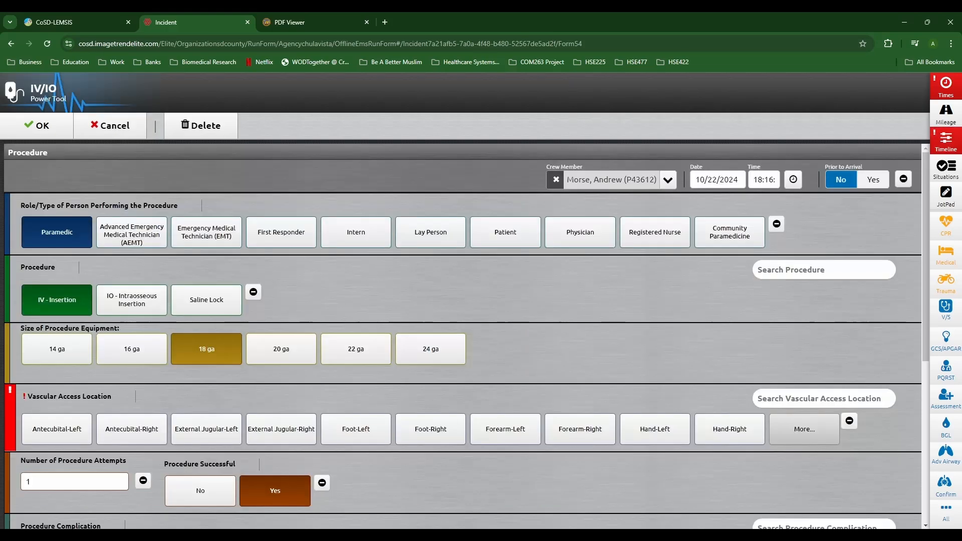
click(766, 180)
click(85, 225)
click(85, 367)
click(85, 367)
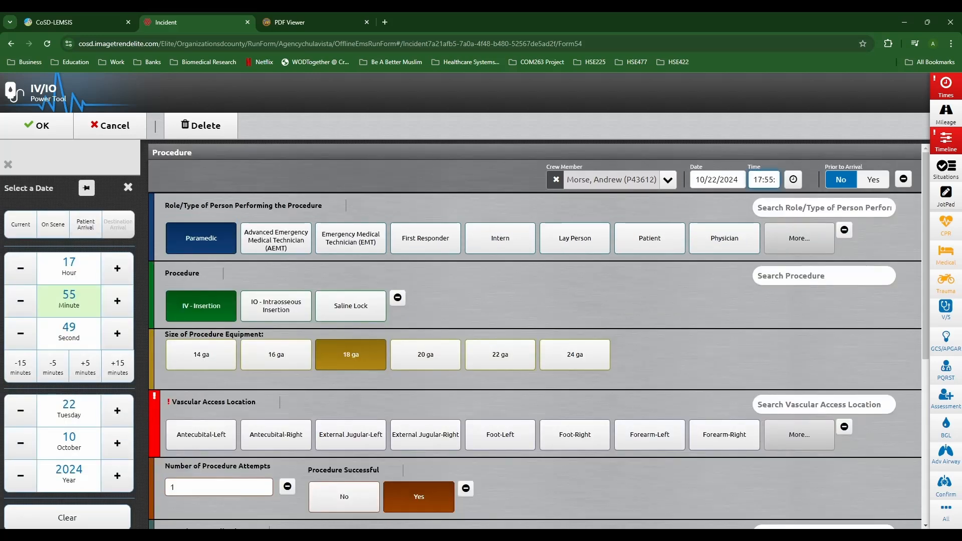
click(128, 187)
scroll(463, 335, down, 6)
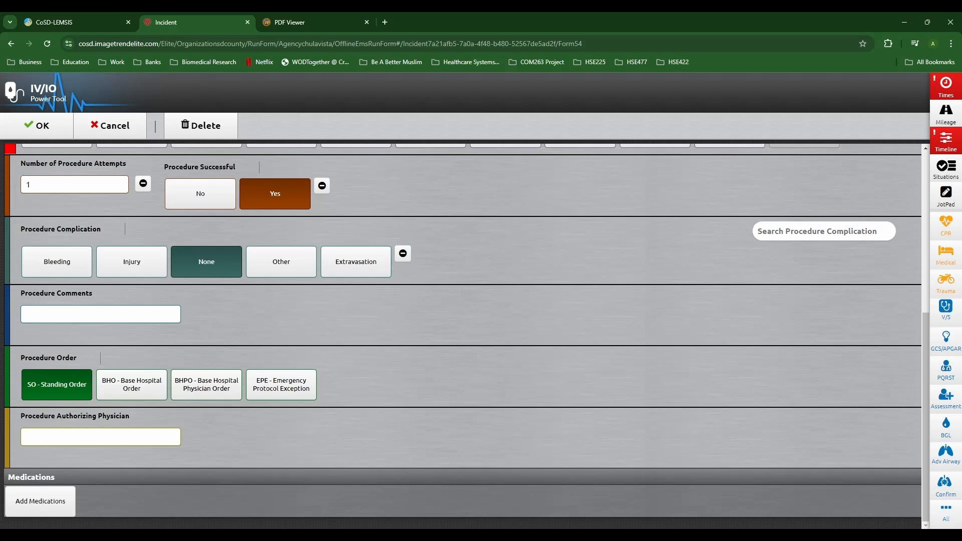
scroll(463, 336, up, 4)
click(131, 332)
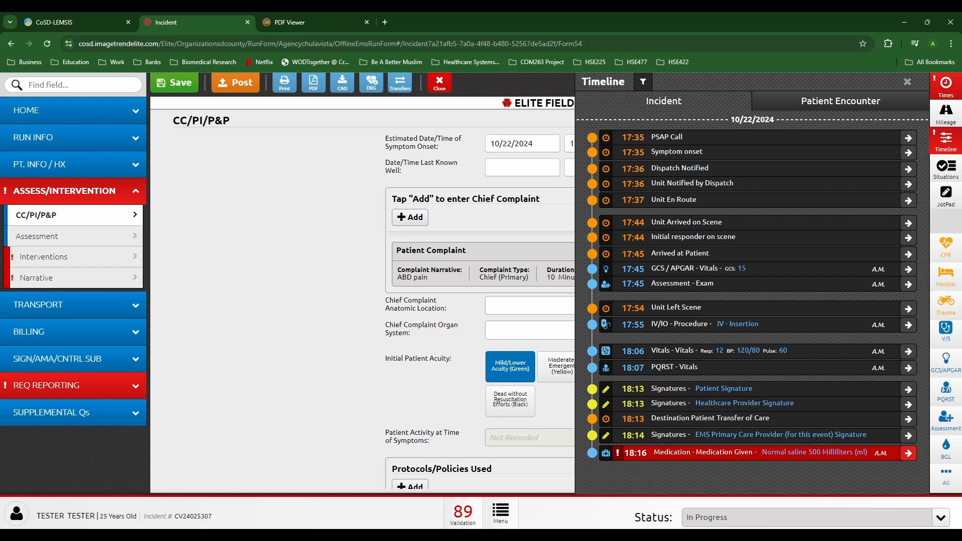
Step: Set the saline bolus response to improved and its time to 18:00
click(759, 453)
scroll(465, 335, down, 5)
click(56, 494)
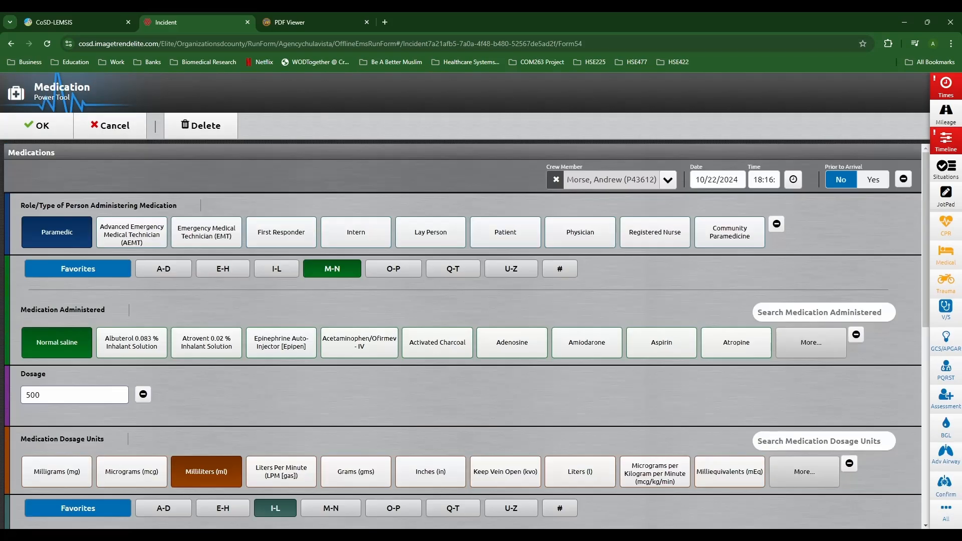
click(765, 180)
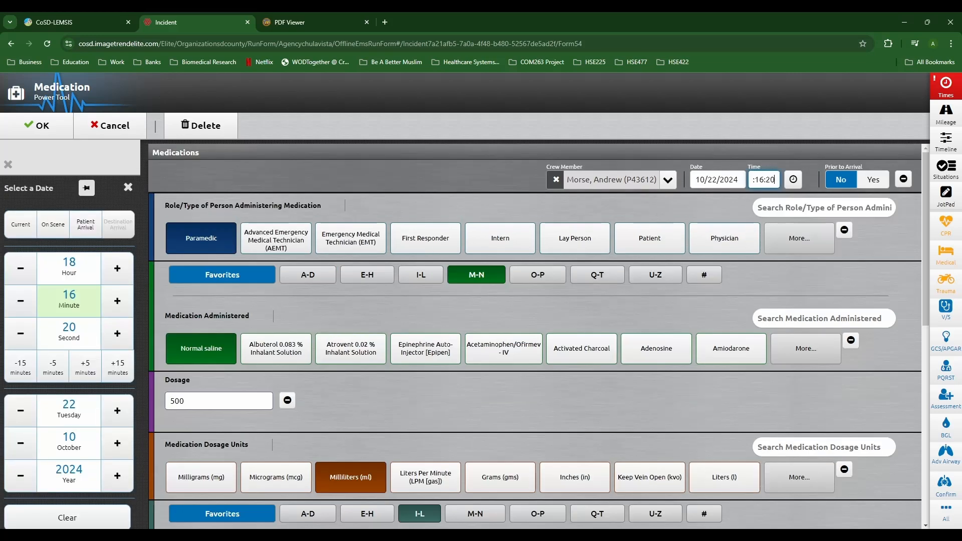
click(86, 224)
click(117, 367)
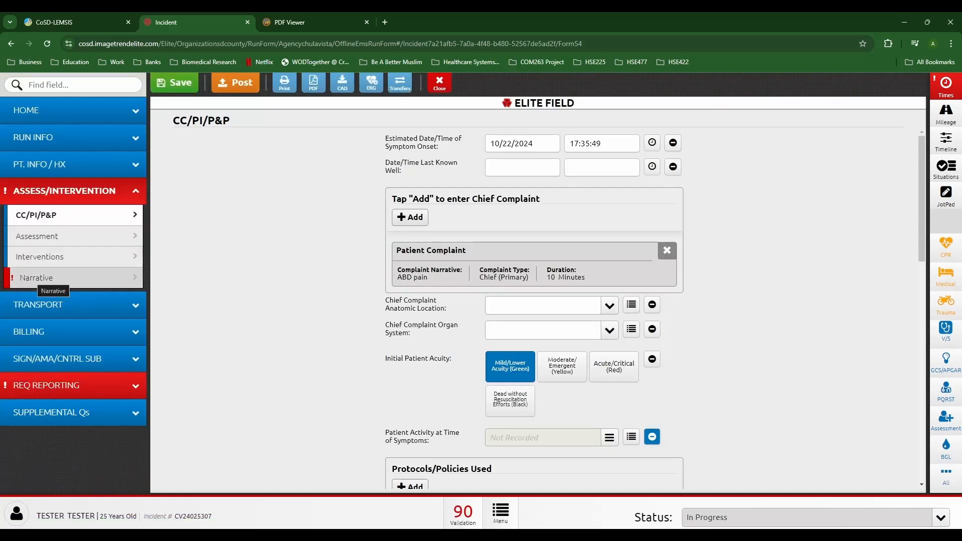
Step: Correct the vitals entry time from 18:06 to 17:55
click(945, 142)
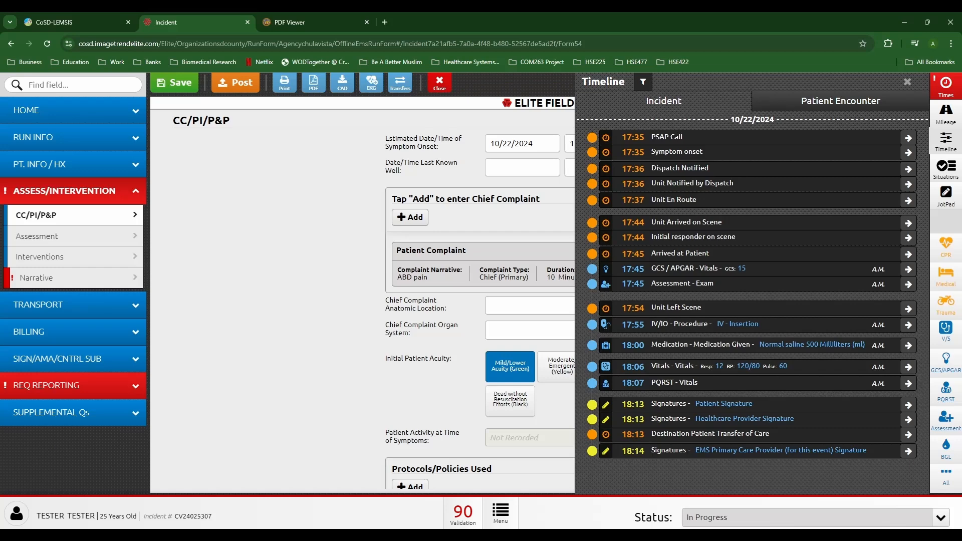
click(908, 367)
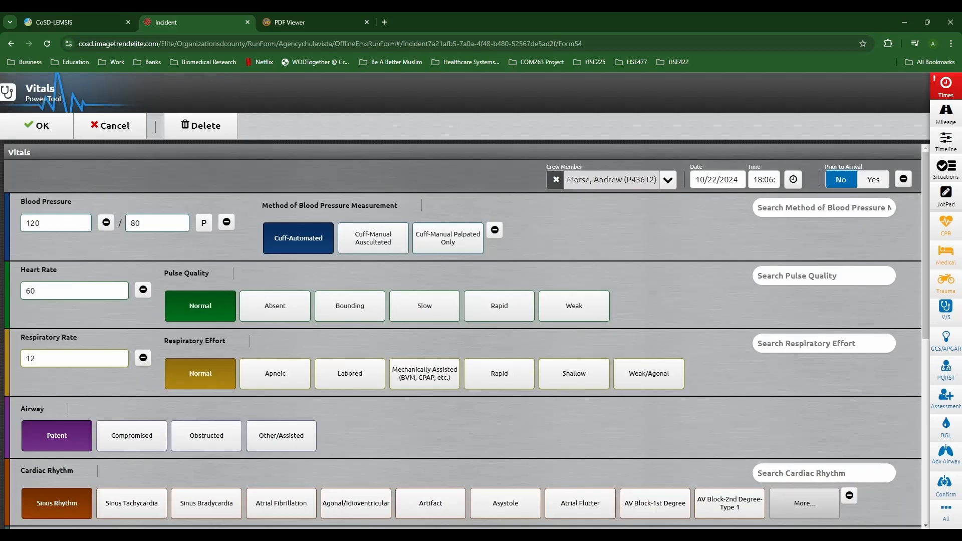
click(764, 179)
click(85, 225)
click(53, 367)
click(36, 126)
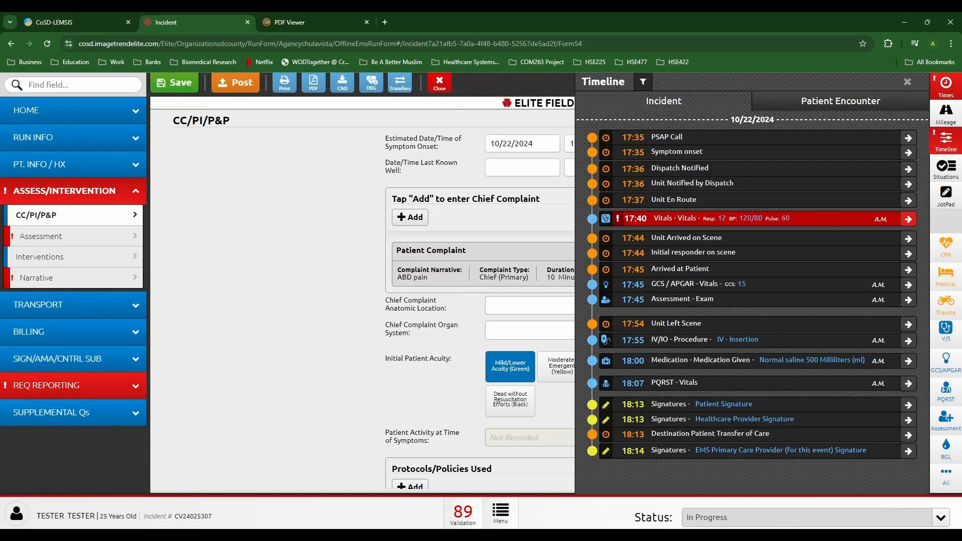
click(907, 219)
click(86, 366)
click(85, 365)
click(86, 366)
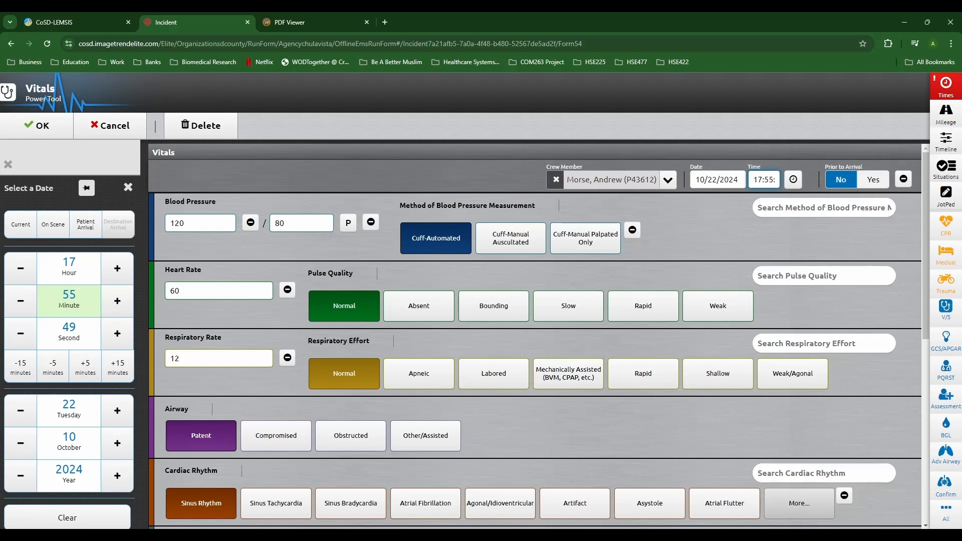
click(110, 125)
Step: Change the IV insertion time to 17:56
click(945, 142)
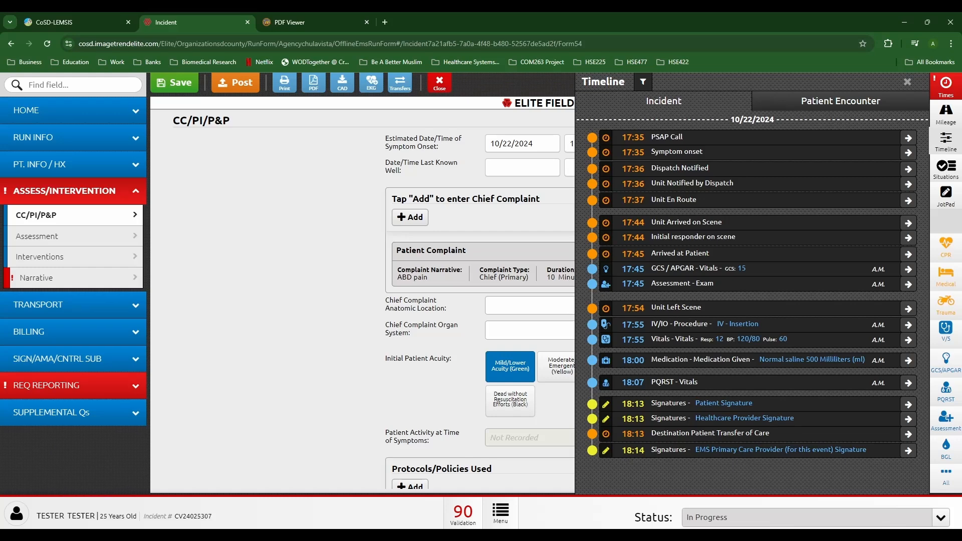
click(908, 325)
click(763, 179)
click(117, 301)
click(37, 126)
click(945, 141)
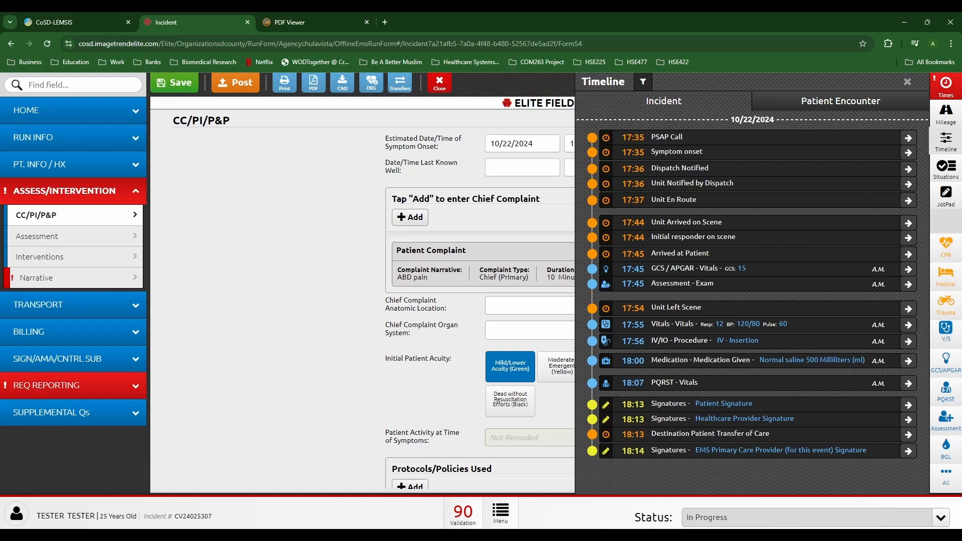
Step: Generate the narrative on the Narrative page using the iCHART template
click(907, 82)
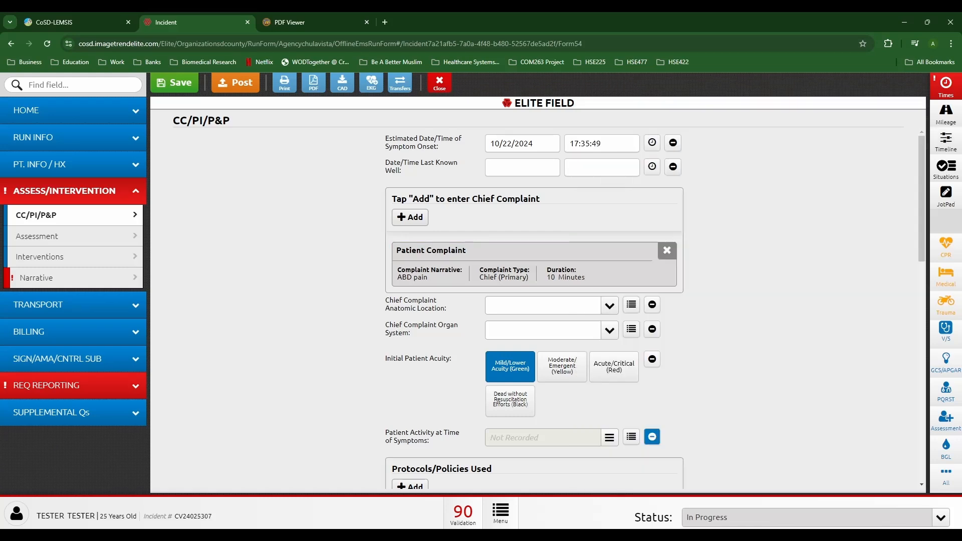
click(75, 277)
click(852, 148)
click(751, 181)
click(886, 147)
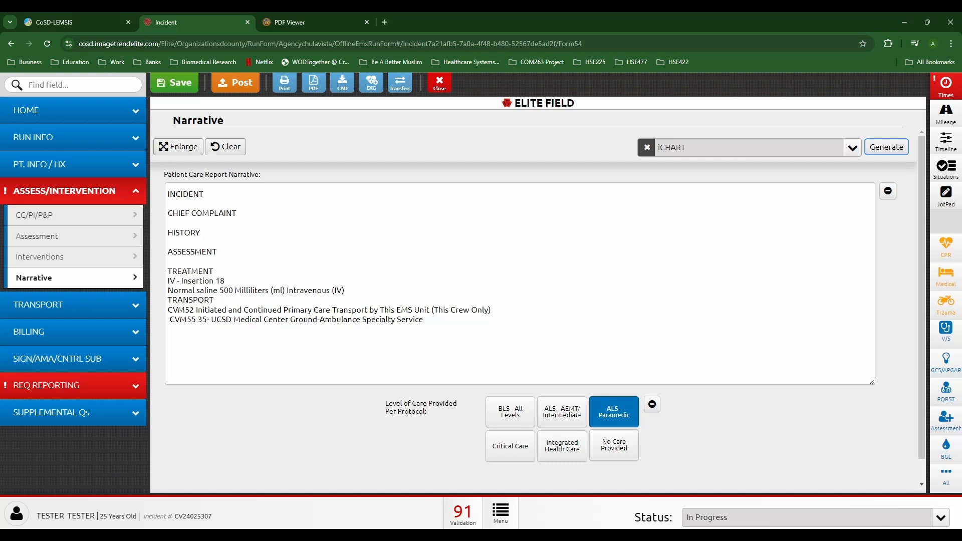
Step: Append a closing narrative line recording transfer of care to the receiving RN at bed 12
click(425, 319)
text(Transferred Care to John, R)
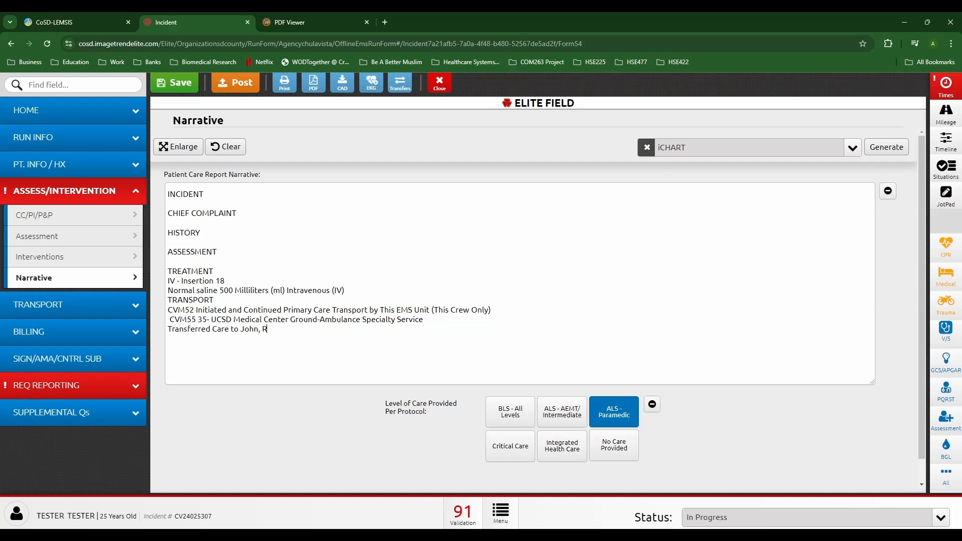
text(N bed 12)
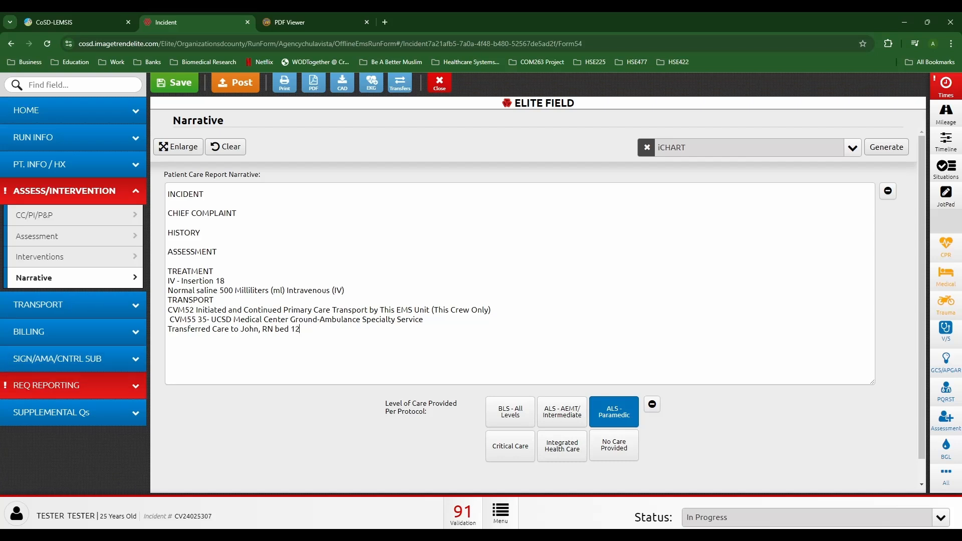
Step: On Receiving Hospital Info, start a Medical Record Number external report and enter the patient's MRN
click(73, 385)
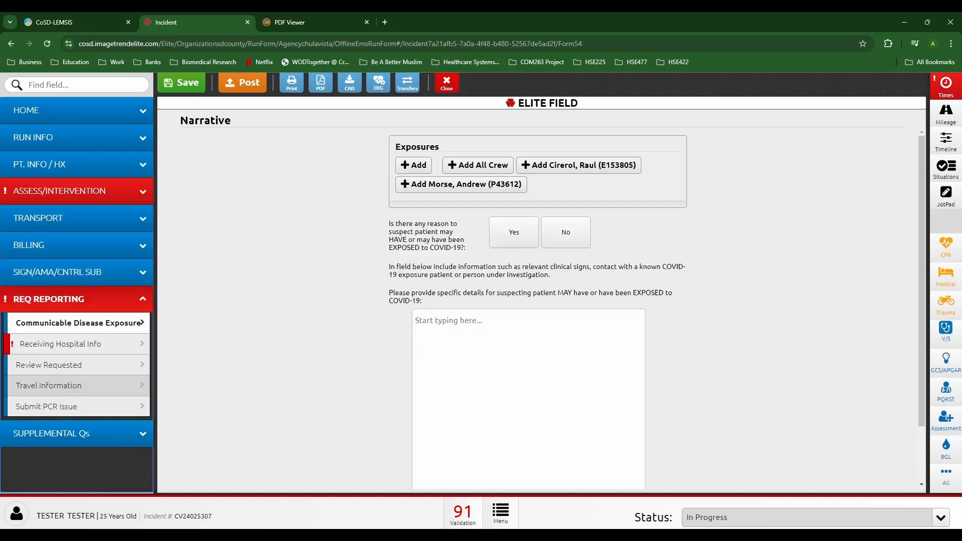
click(75, 344)
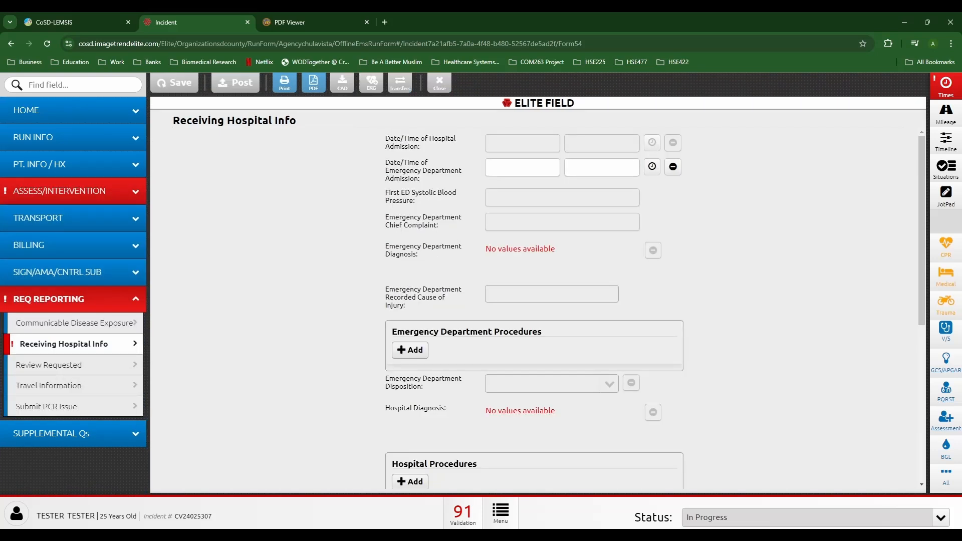
scroll(534, 308, down, 3)
scroll(409, 365, down, 2)
click(409, 365)
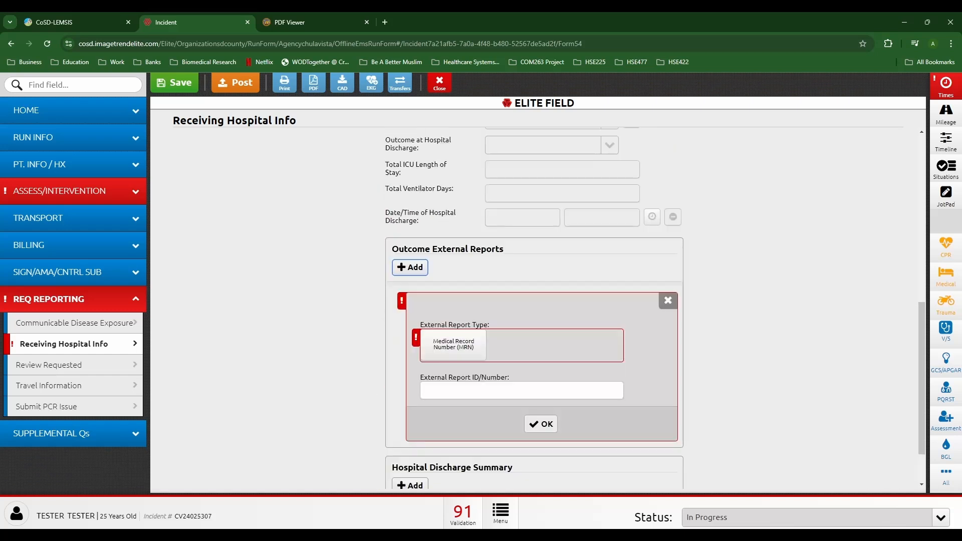
click(452, 344)
click(521, 391)
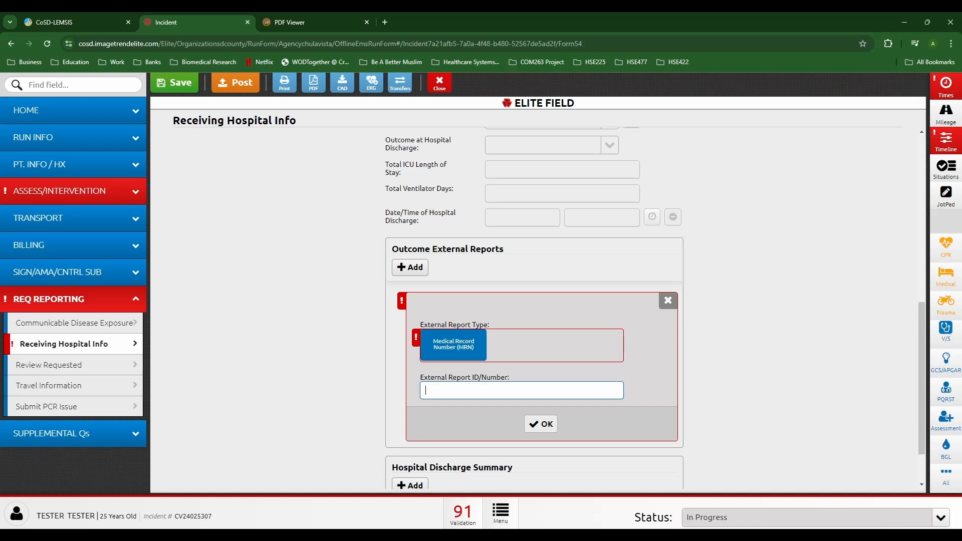
Step: Save the MRN report entry and discard the extra empty report entry
key(Tab)
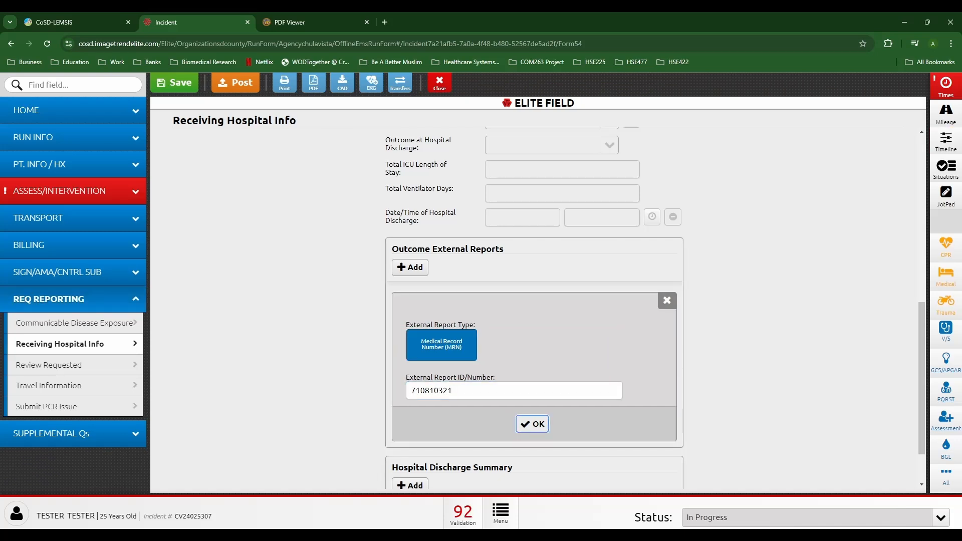
key(Return)
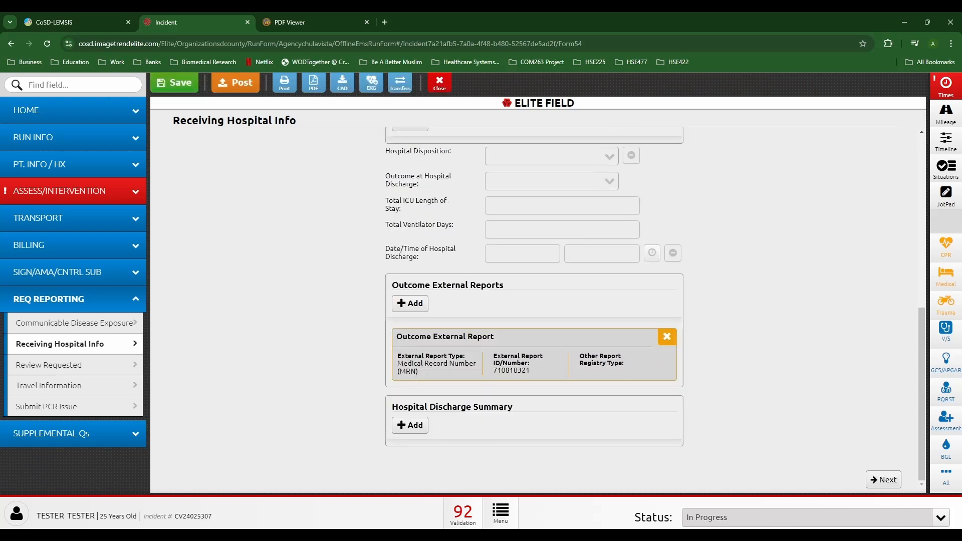
key(Return)
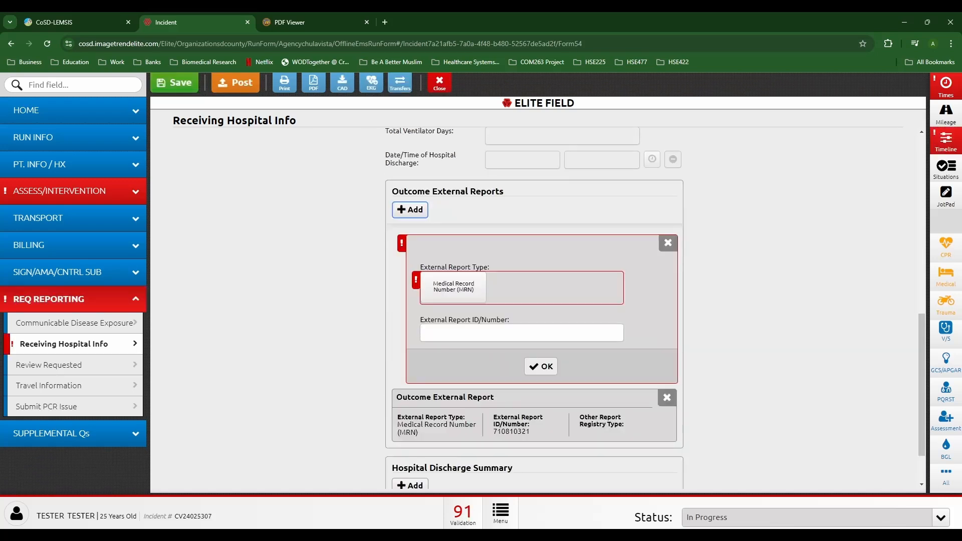
key(Tab)
key(Return)
key(Return)
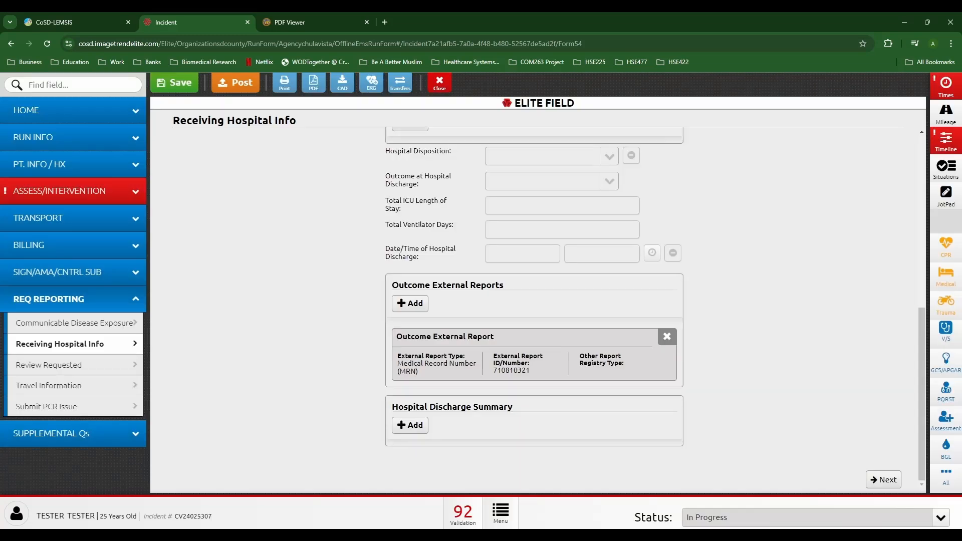
scroll(534, 309, up, 6)
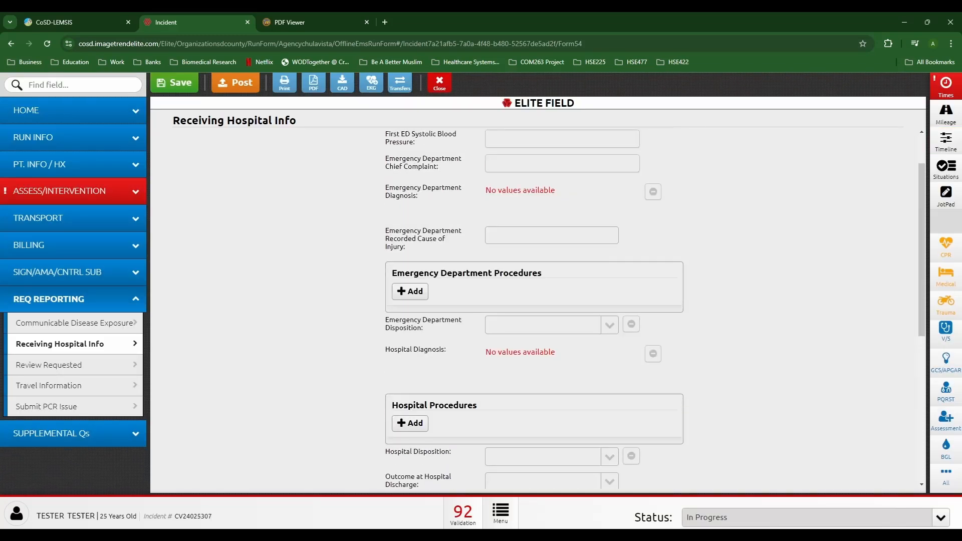
scroll(533, 310, down, 6)
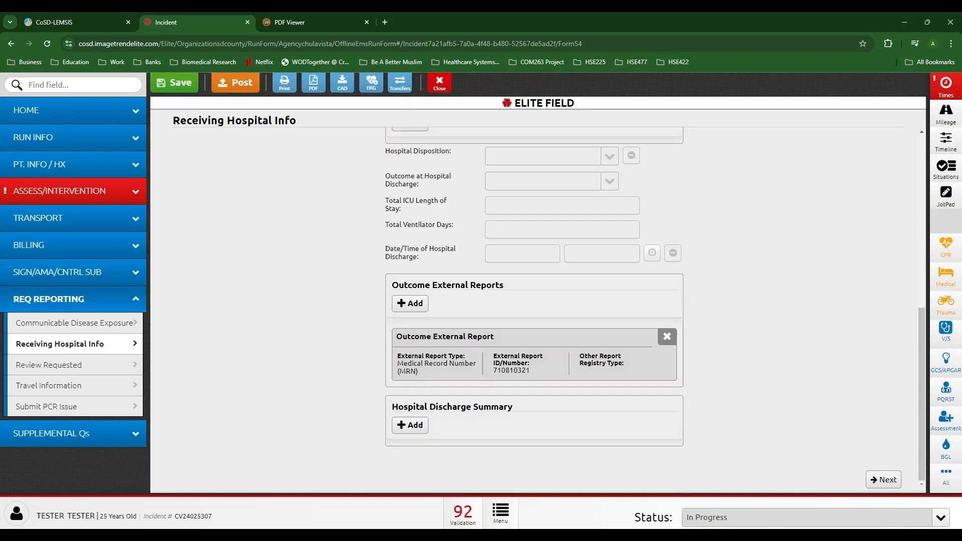
Step: Set Unit Arrived at Destination to 10/22/2024 18:11:12 and stamp the Unit Available time
click(73, 191)
click(945, 86)
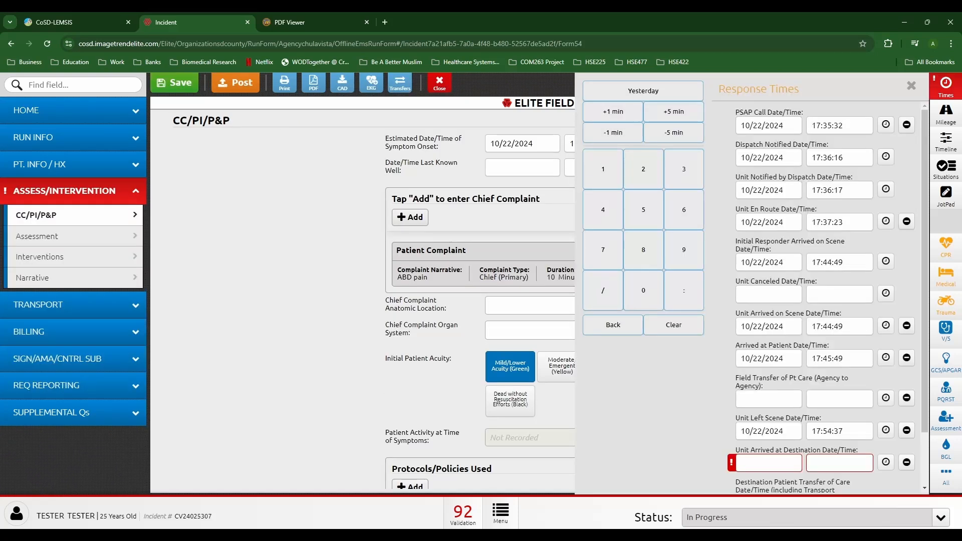
scroll(821, 297, down, 1)
scroll(362, 300, down, 6)
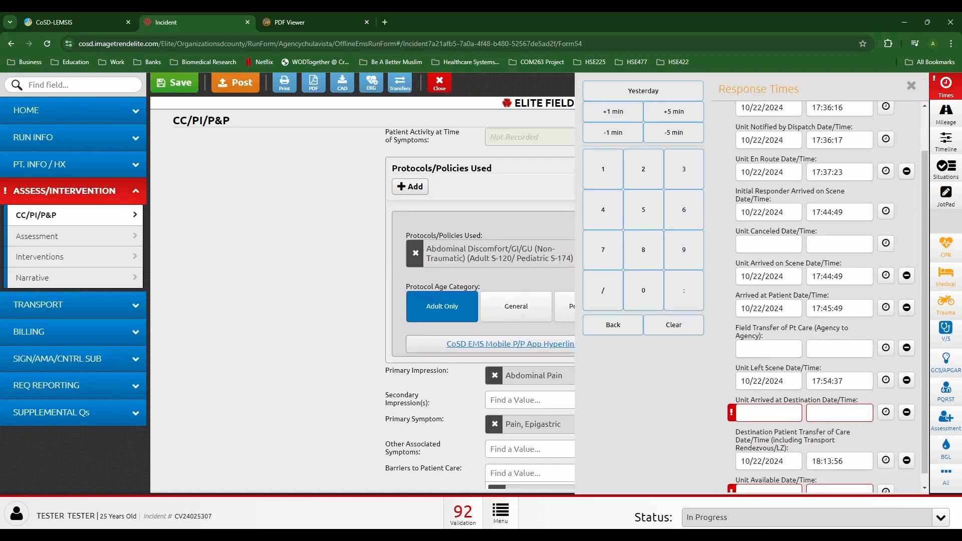
click(886, 411)
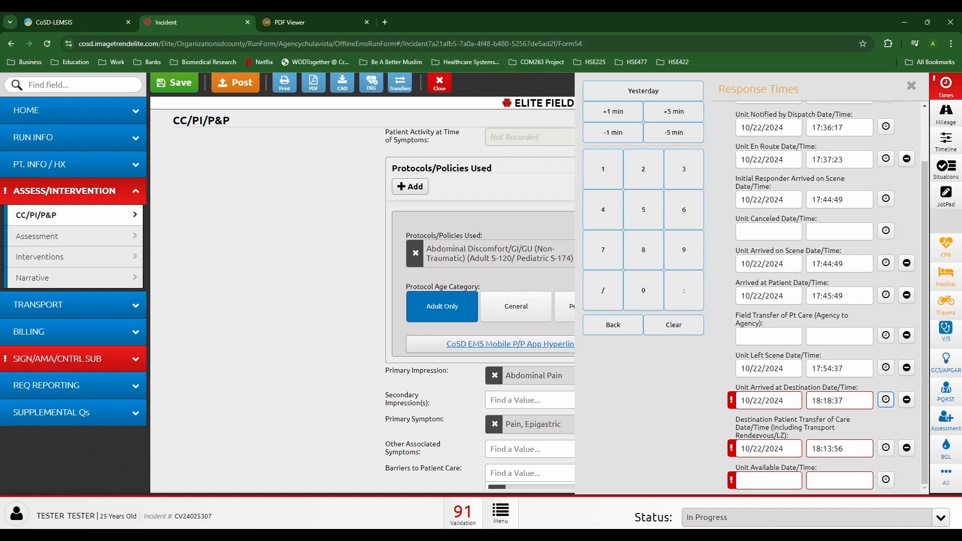
click(843, 401)
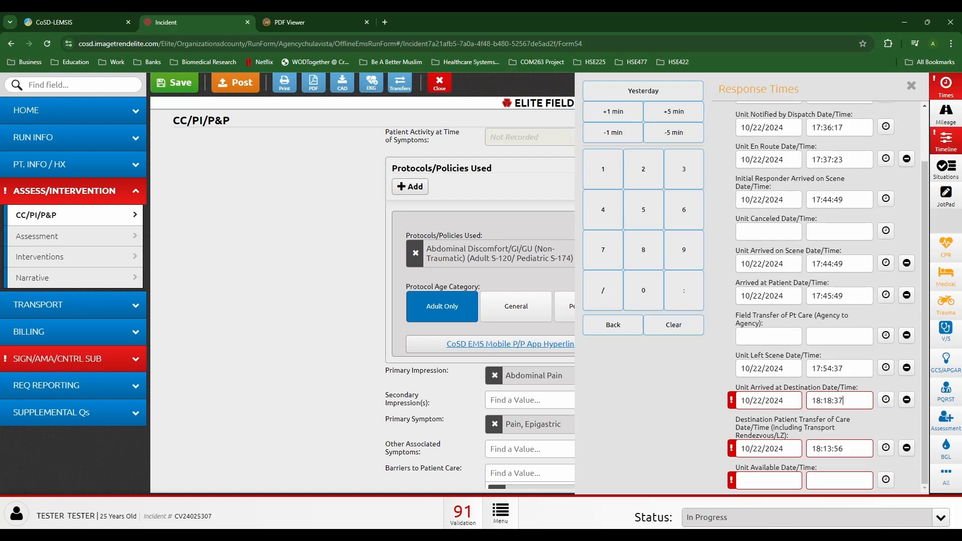
key(BackSpace)
key(BackSpace)
key(BackSpace)
key(BackSpace)
text(1:12)
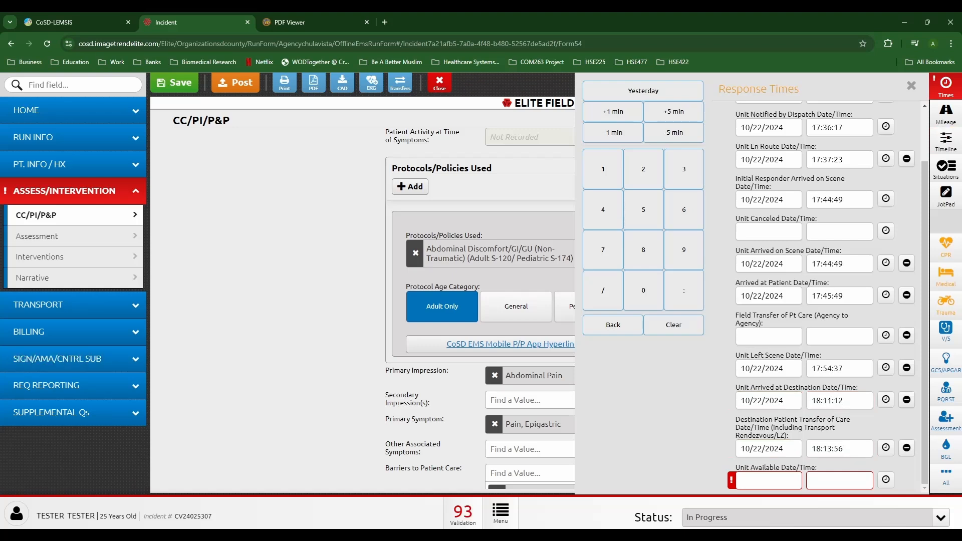
click(886, 480)
click(911, 86)
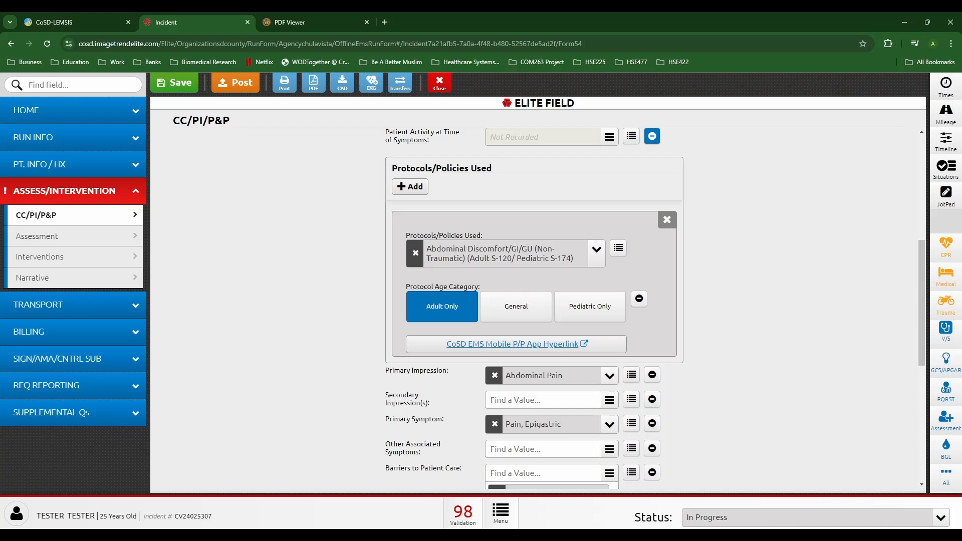
Step: Follow the trauma validation error to Fields To Transfer and set Possible Injury/Trauma to Yes
click(463, 514)
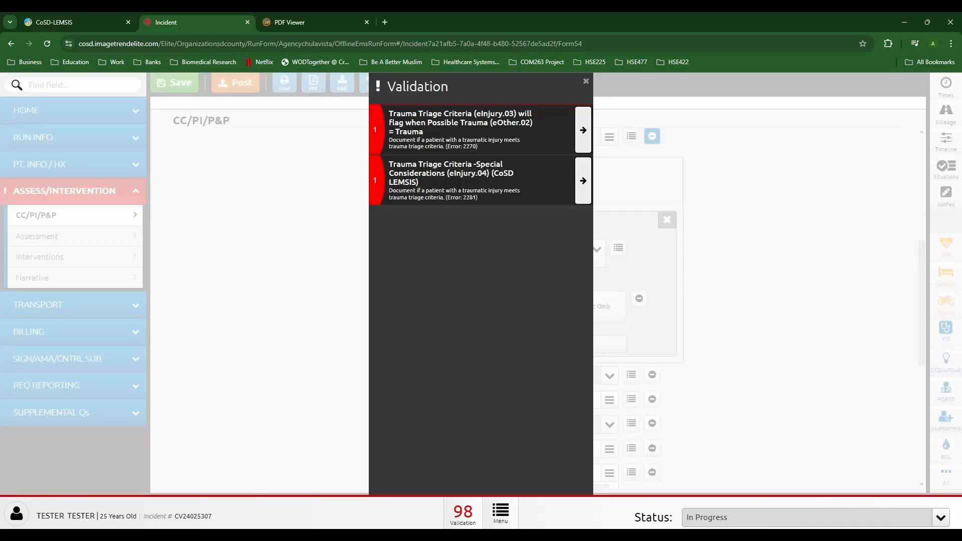
click(586, 81)
click(75, 110)
scroll(541, 301, down, 14)
scroll(541, 301, down, 19)
scroll(541, 300, up, 6)
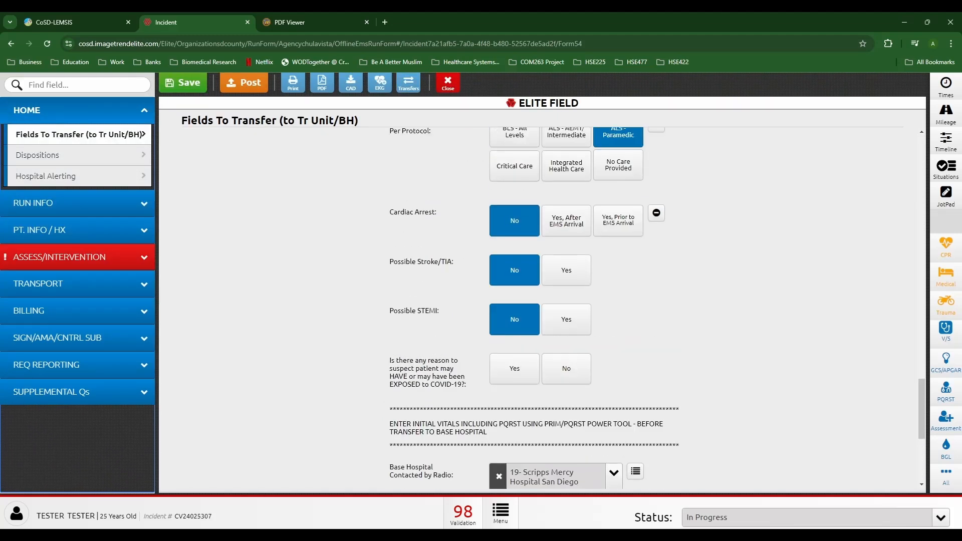
scroll(541, 300, up, 4)
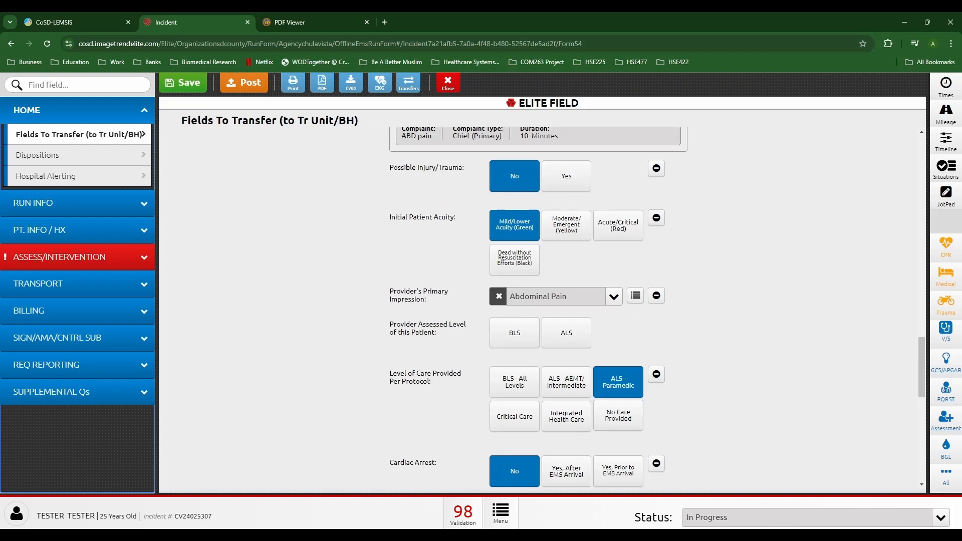
click(566, 175)
Step: Classify the injury as Major Trauma and bring up the Trauma Detail page
click(75, 257)
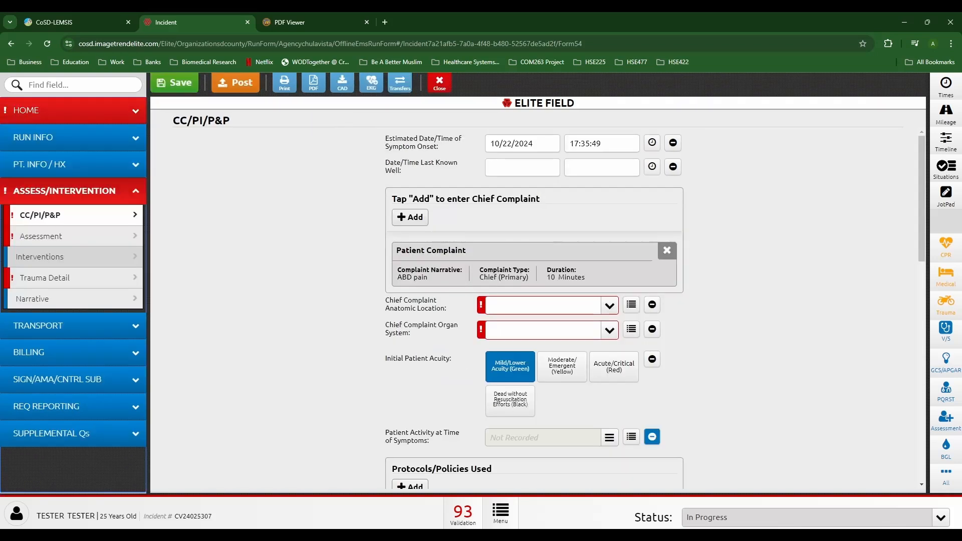
click(60, 277)
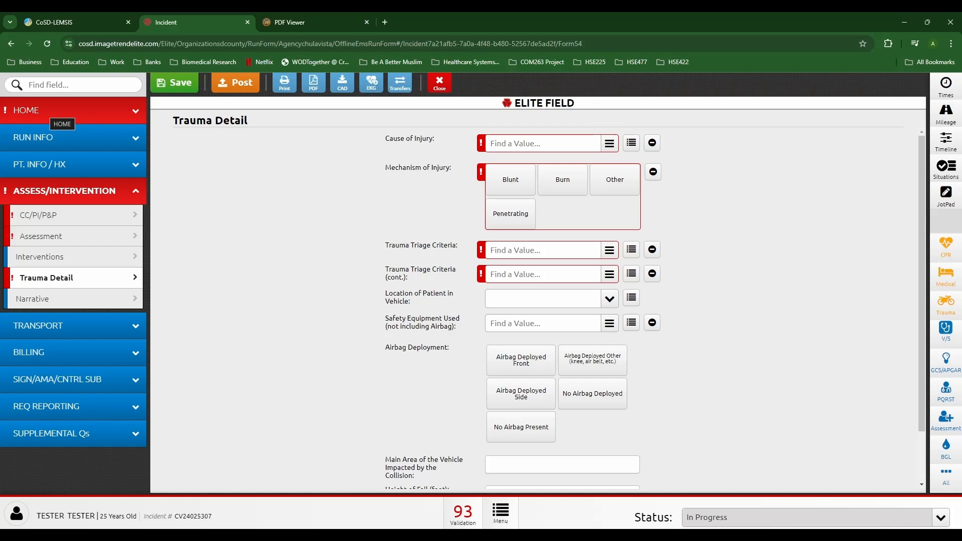
click(60, 111)
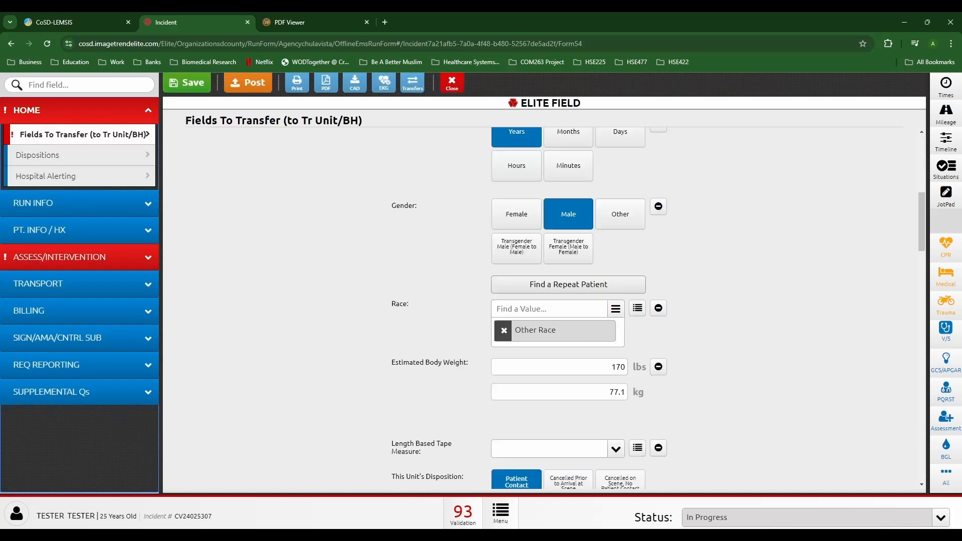
click(516, 187)
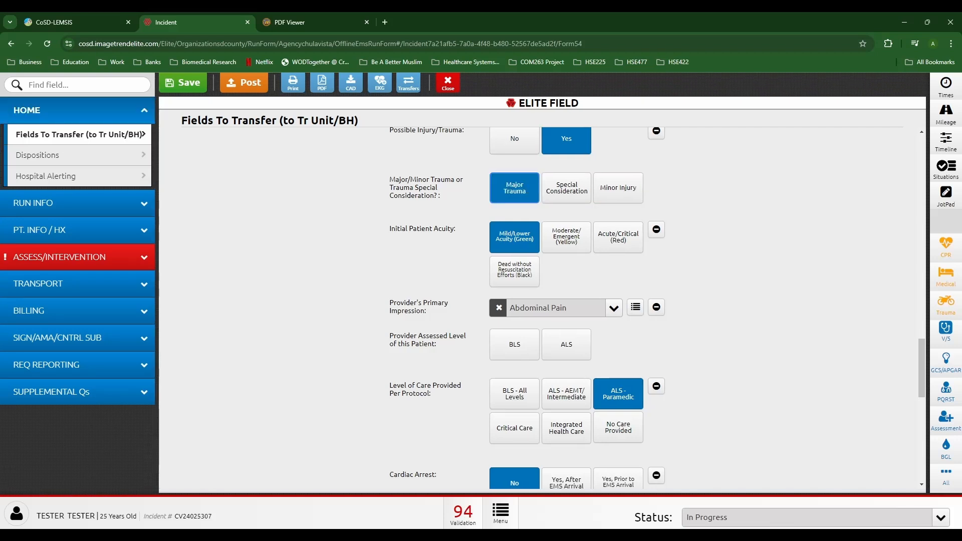
click(60, 257)
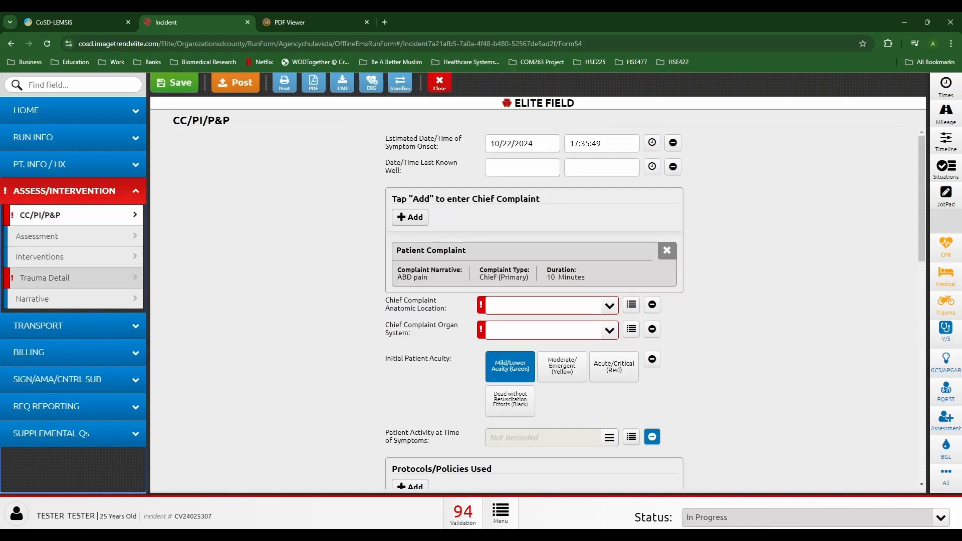
click(45, 278)
click(543, 143)
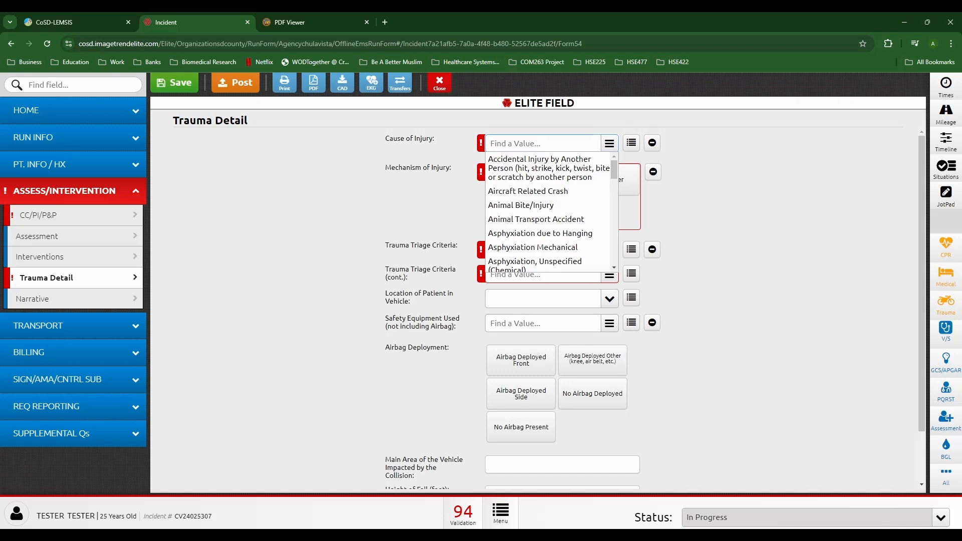
Step: Set cause of injury to Auto vs Pedestrian Crash and mark trauma triage criteria Not Applicable
text(auto)
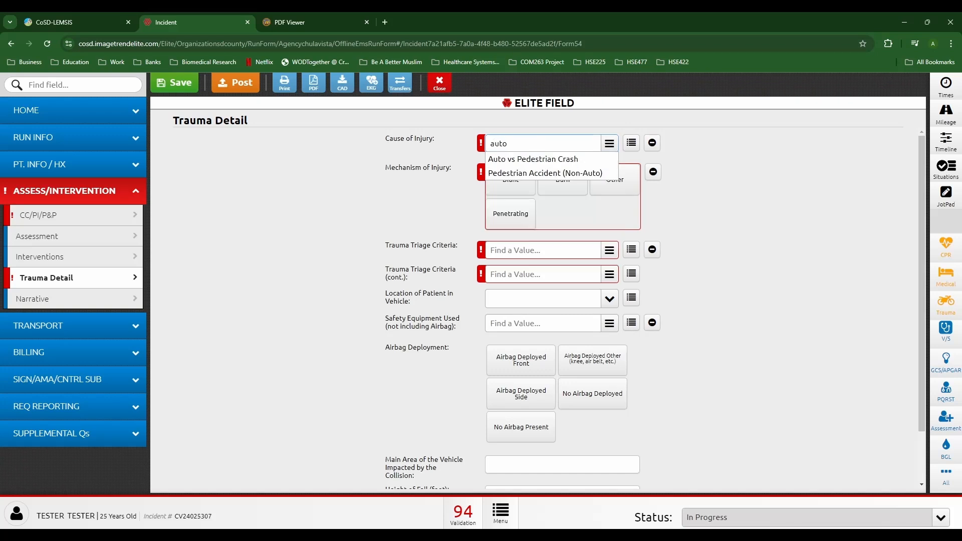
key(Return)
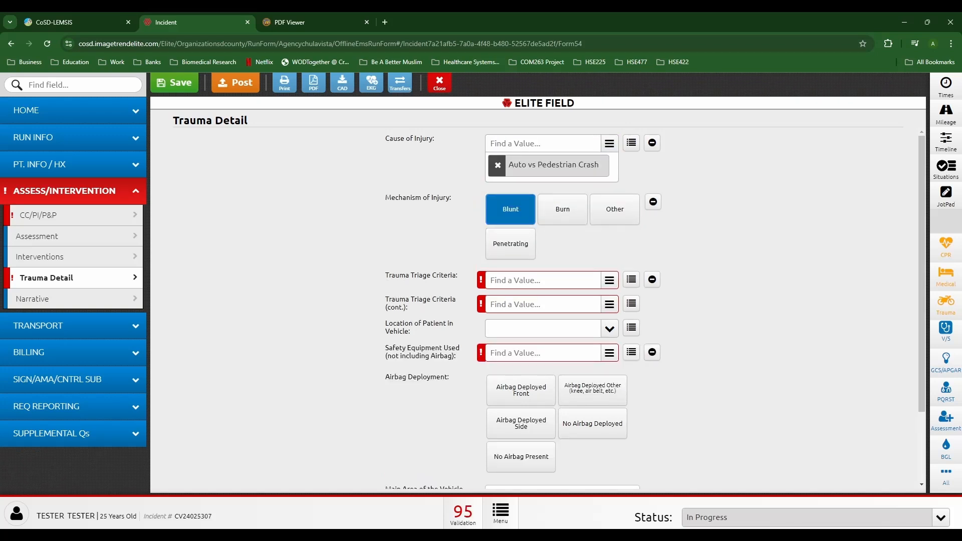
click(652, 279)
click(491, 305)
Step: Add the pedestrian/bicycle rider thrown triage criterion and mark Safety Equipment Not Applicable
click(543, 304)
text(au)
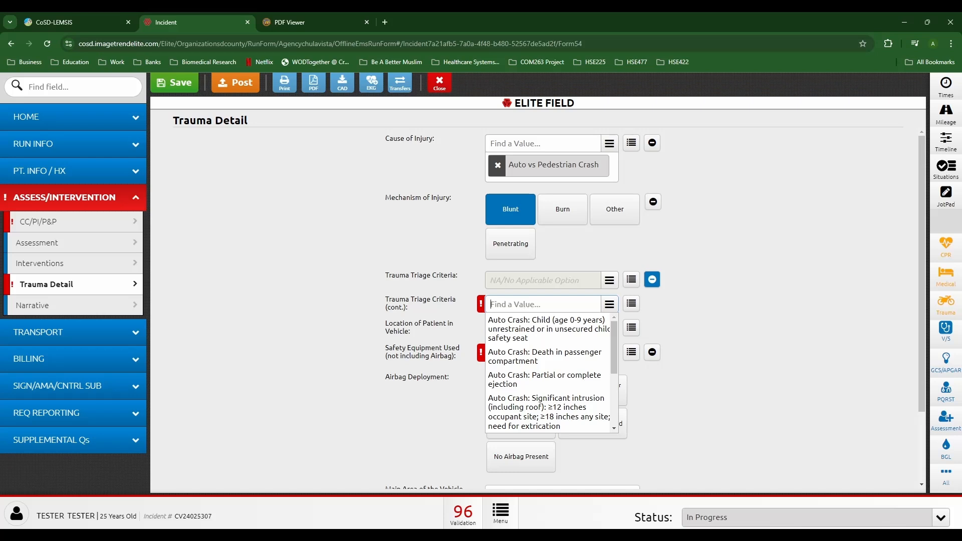
click(631, 303)
scroll(70, 326, down, 2)
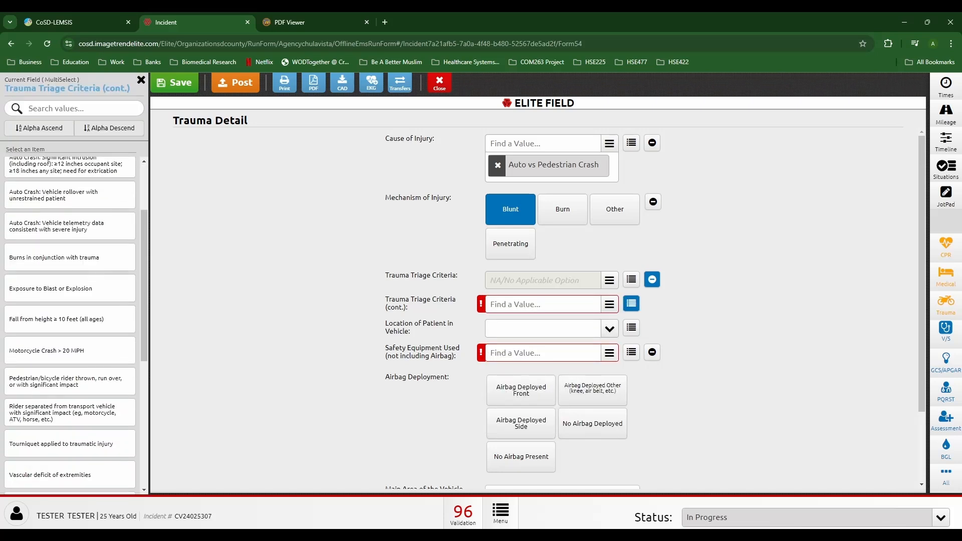
click(70, 381)
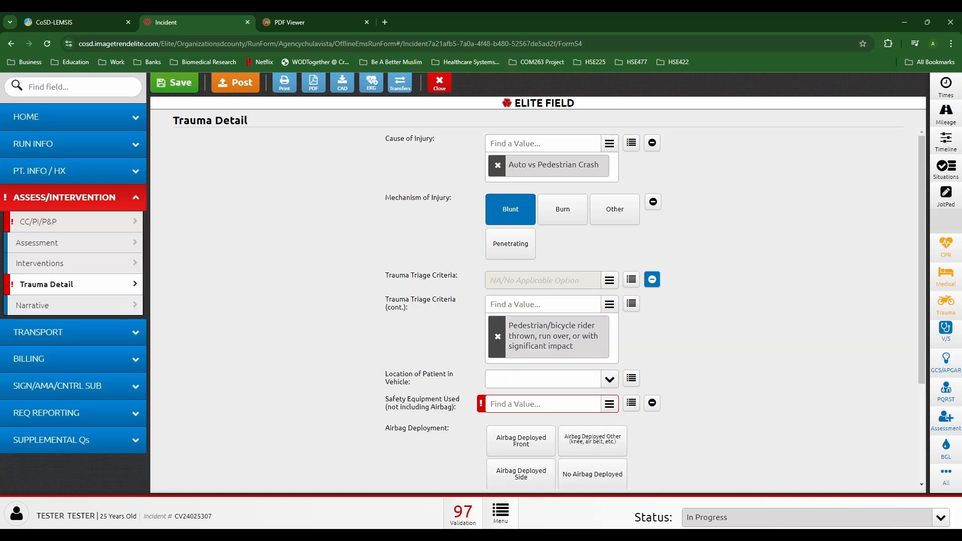
click(652, 402)
click(496, 377)
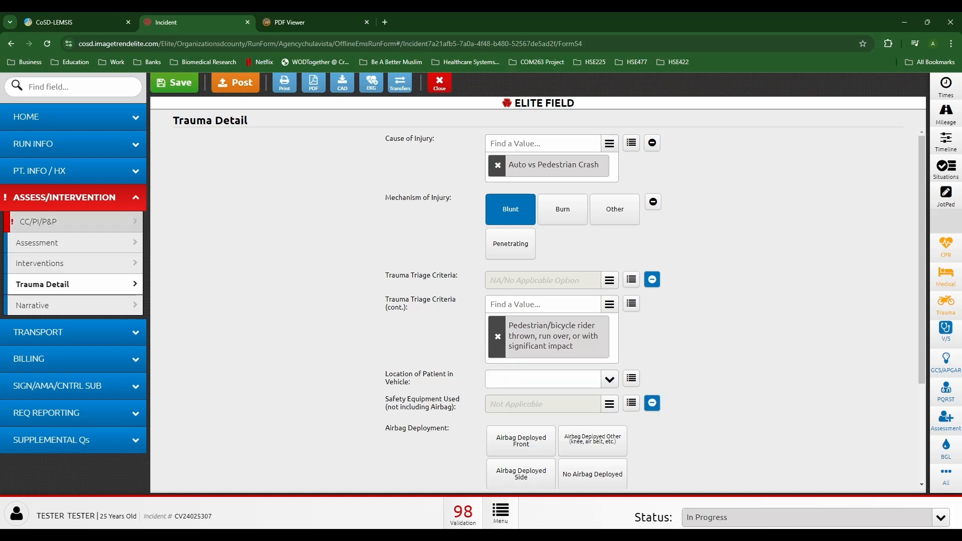
click(70, 221)
click(544, 305)
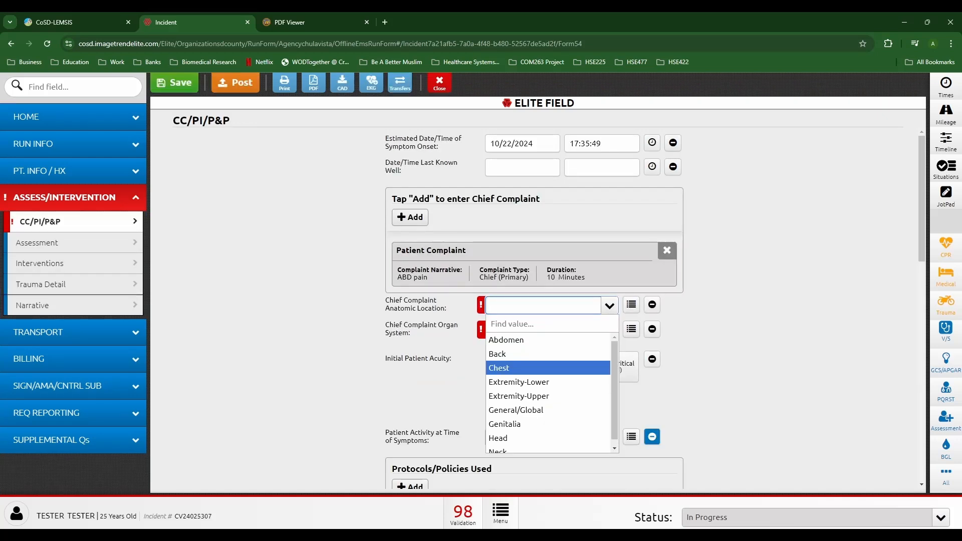
Step: Choose Abdomen as anatomic location and GI as organ system, then reopen Trauma Detail
click(507, 340)
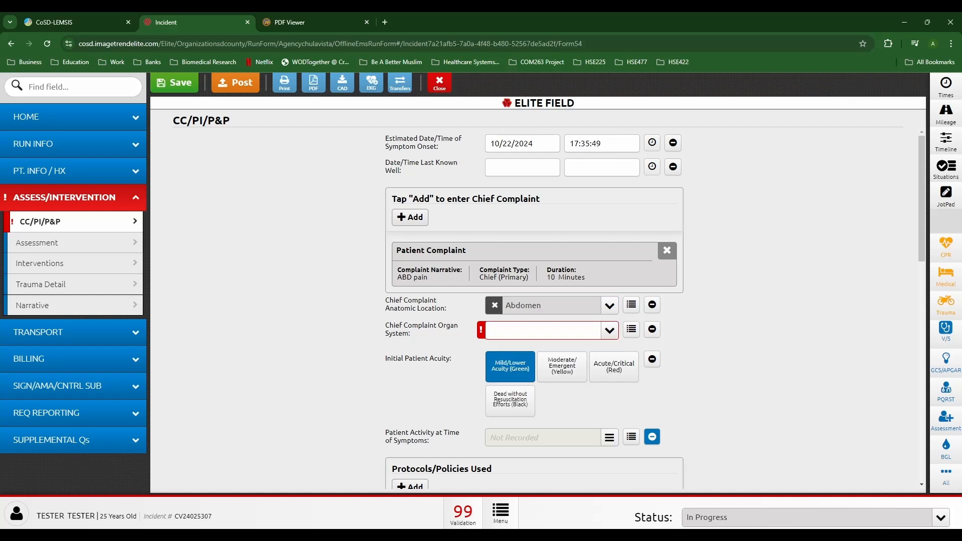
click(543, 330)
click(496, 246)
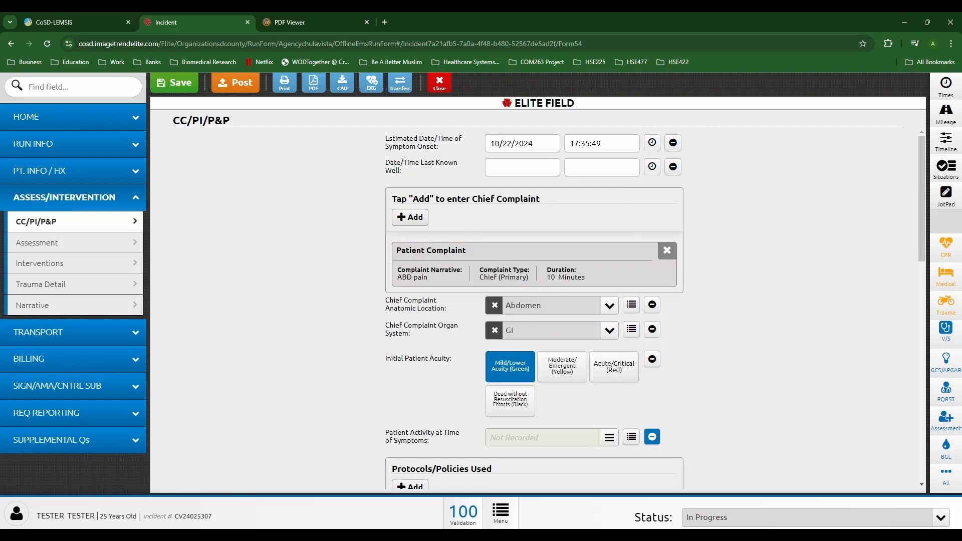
scroll(536, 308, down, 15)
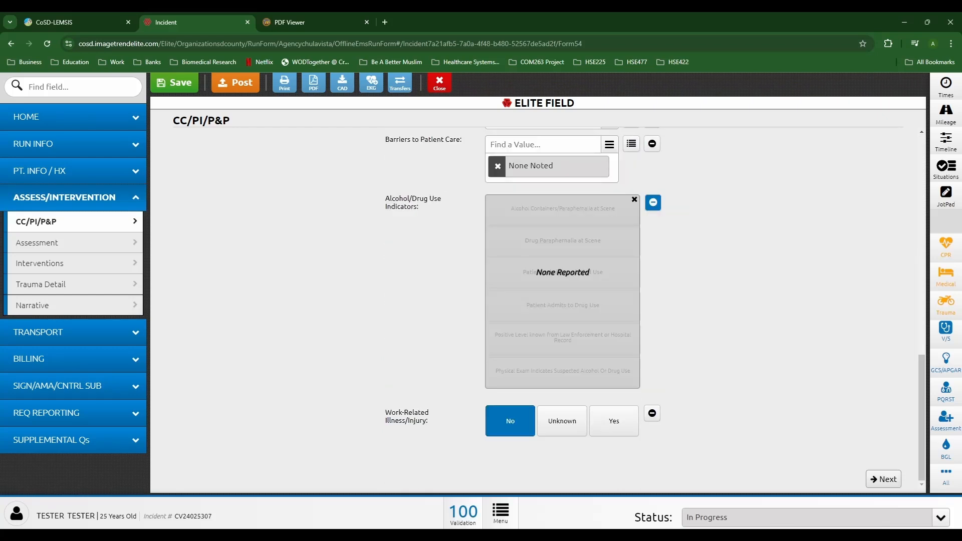
click(73, 117)
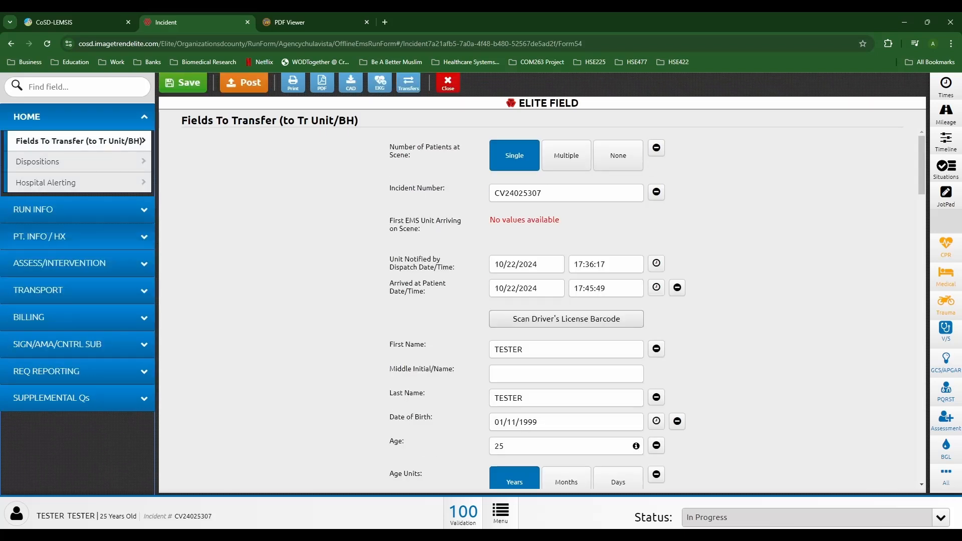
click(70, 263)
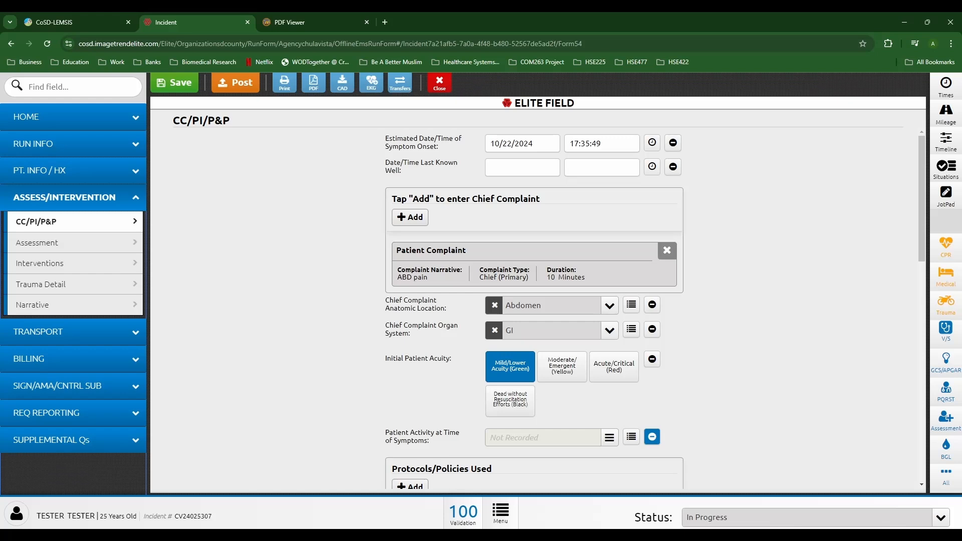
click(71, 284)
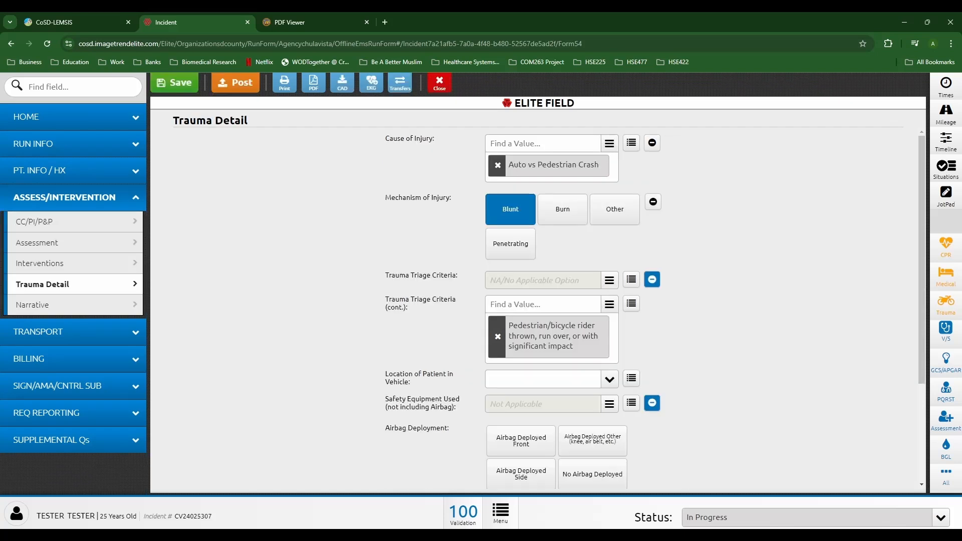
Step: On the Destination page, replace Specialty Service with Requested - Patient's Choice as the reason
click(70, 332)
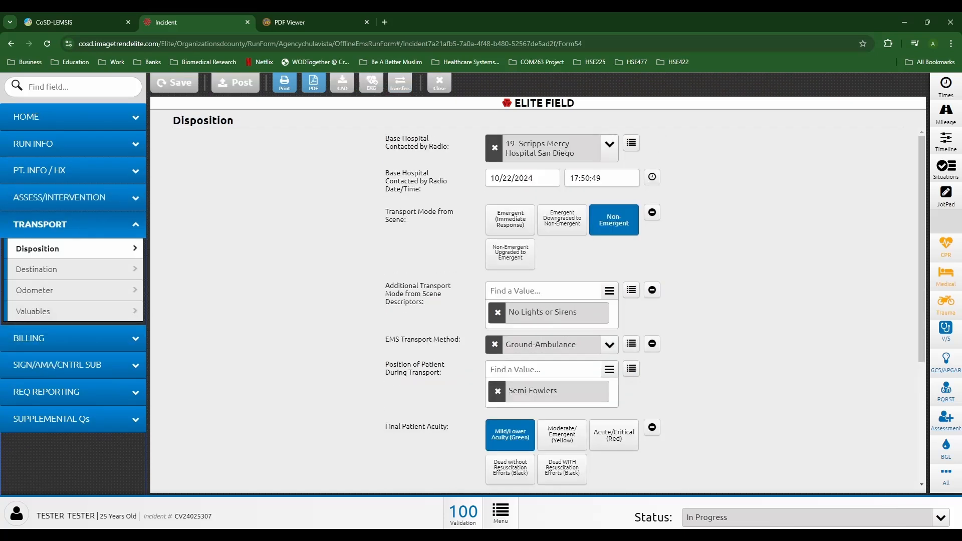
click(71, 270)
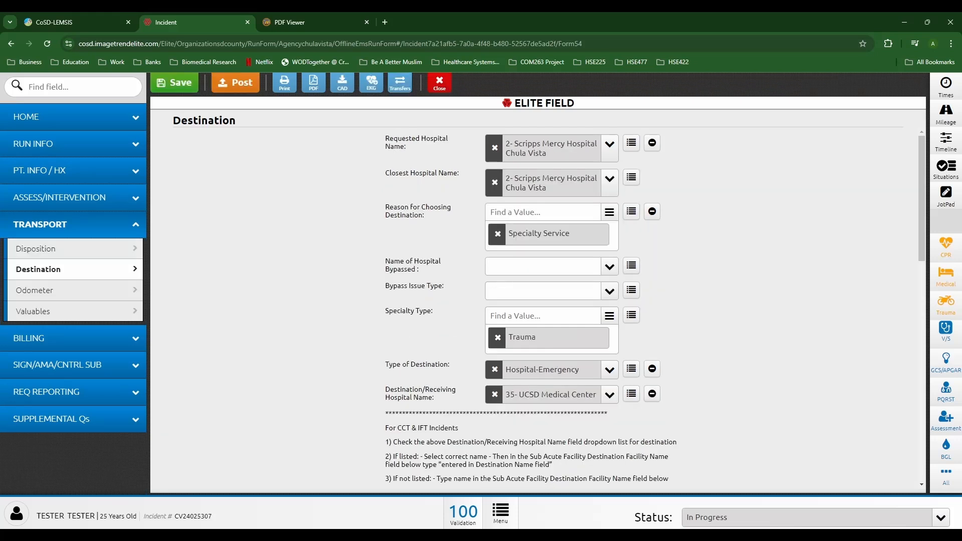
click(497, 234)
click(531, 212)
click(531, 256)
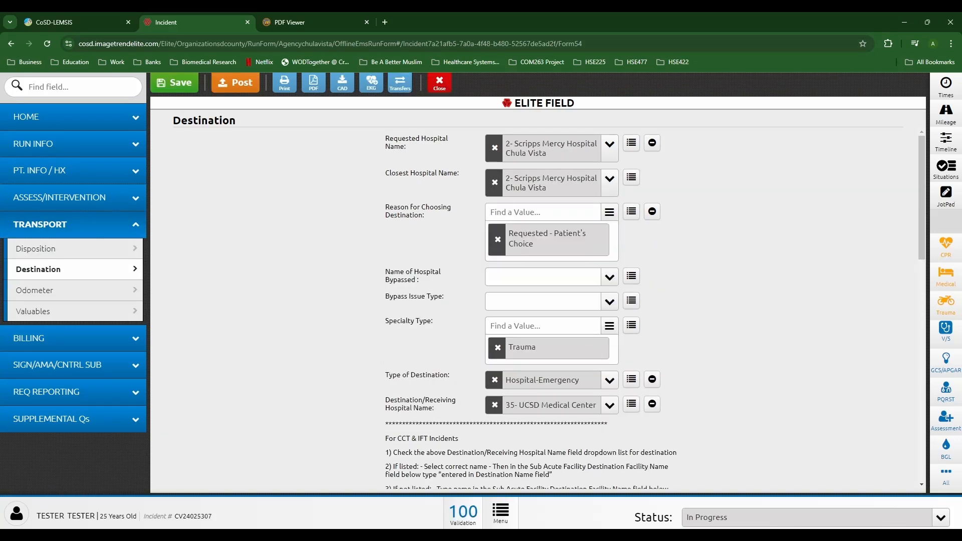
Step: Change the requested hospital to 35- UCSD Medical Center and remove the Trauma specialty
click(494, 147)
click(521, 144)
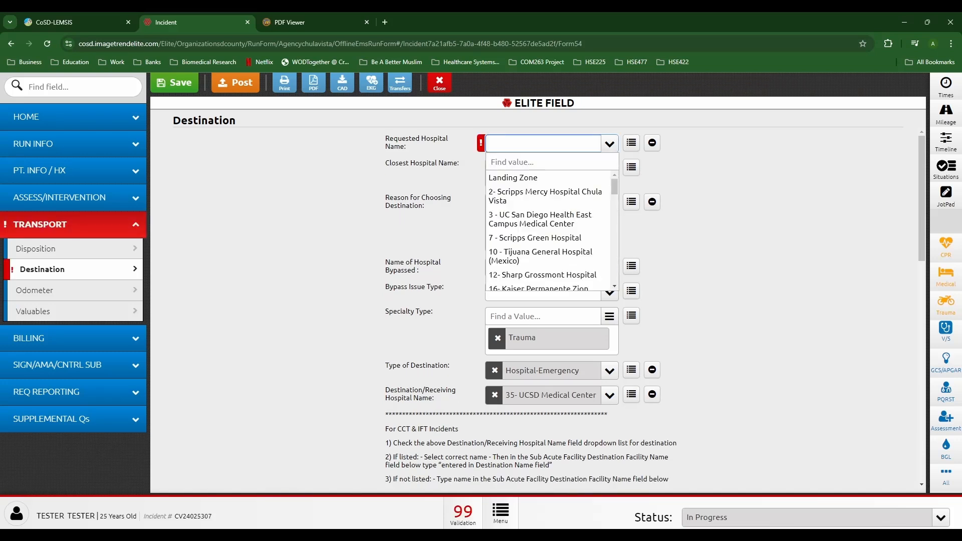
text(35)
key(Return)
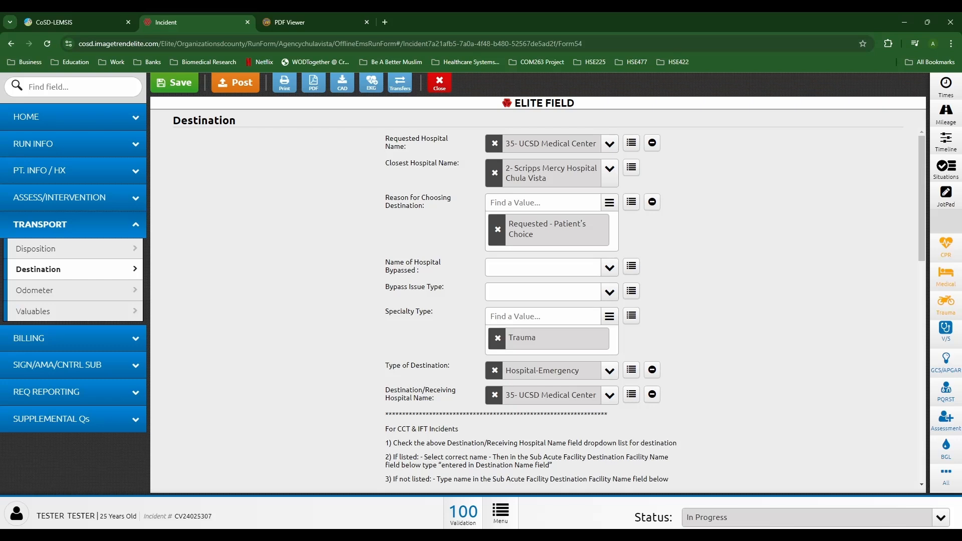
click(497, 338)
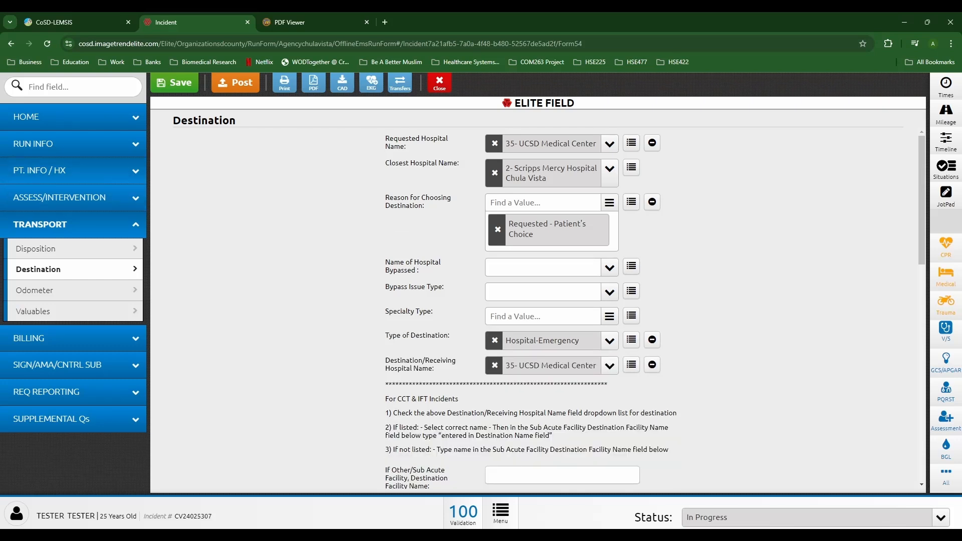
Step: Return to Trauma Detail and remove the Auto vs Pedestrian Crash cause of injury
click(73, 198)
click(75, 284)
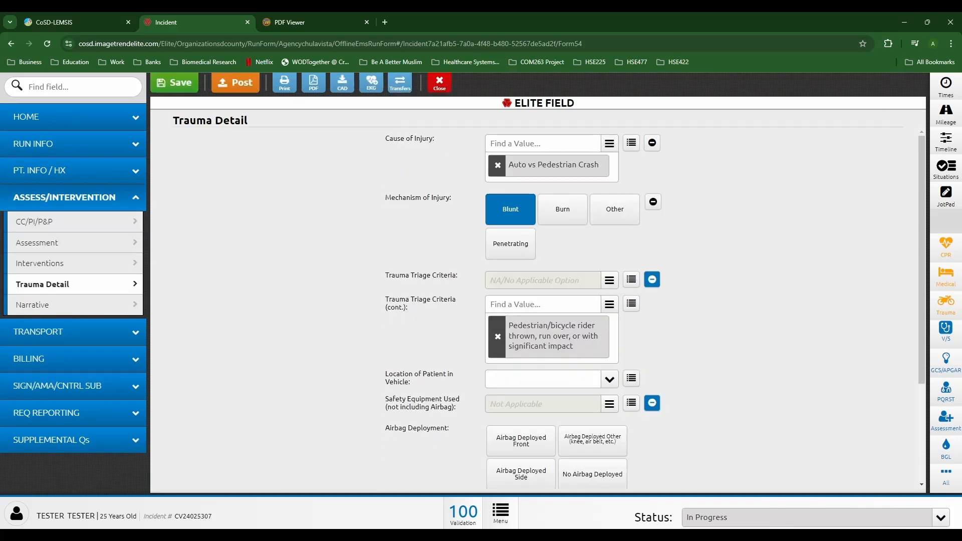
click(498, 164)
Step: Clear the Blunt mechanism, pedestrian triage criterion and Safety Equipment's Not Applicable in Trauma Detail
click(510, 180)
click(498, 307)
scroll(561, 305, down, 3)
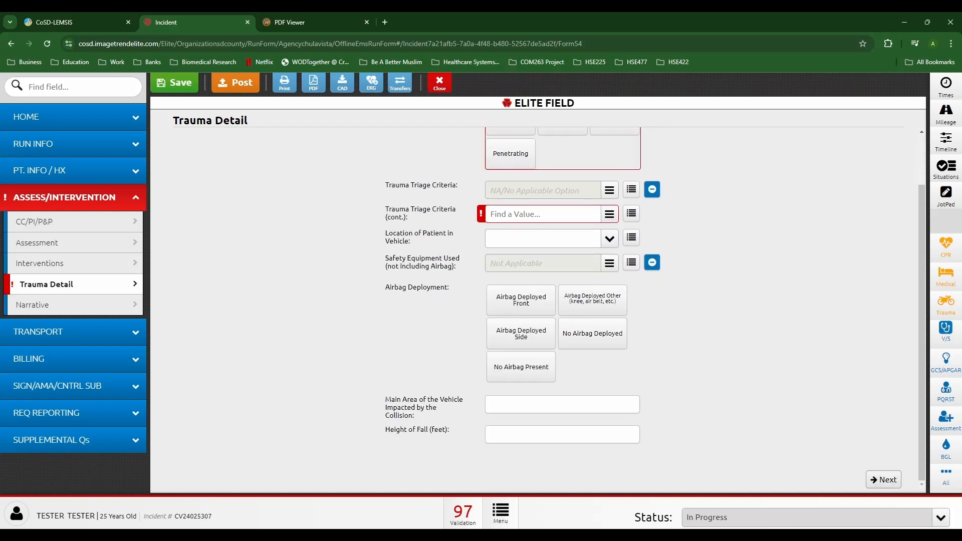
click(651, 262)
click(495, 288)
scroll(495, 288, up, 2)
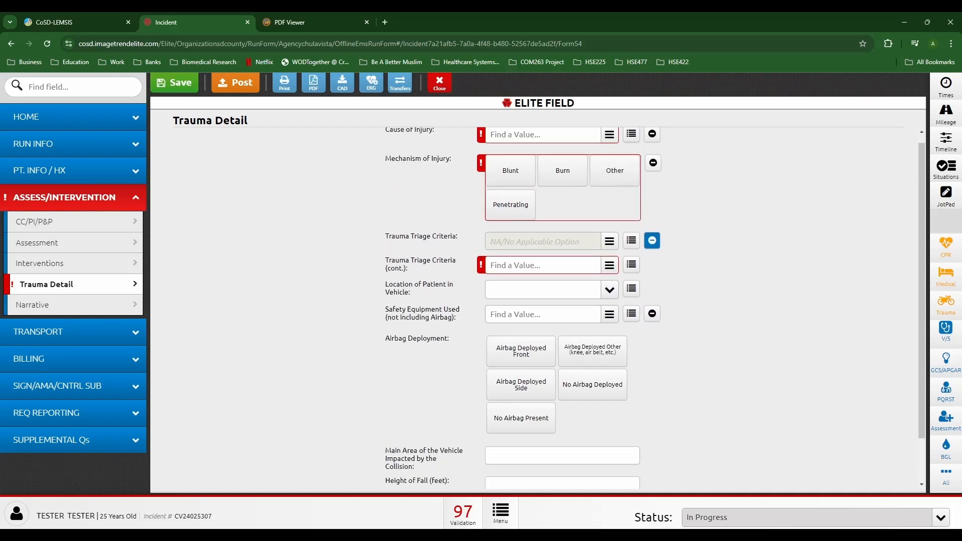
Step: Set Possible Injury/Trauma to No in Fields To Transfer and start posting the incident
click(73, 117)
scroll(542, 305, down, 20)
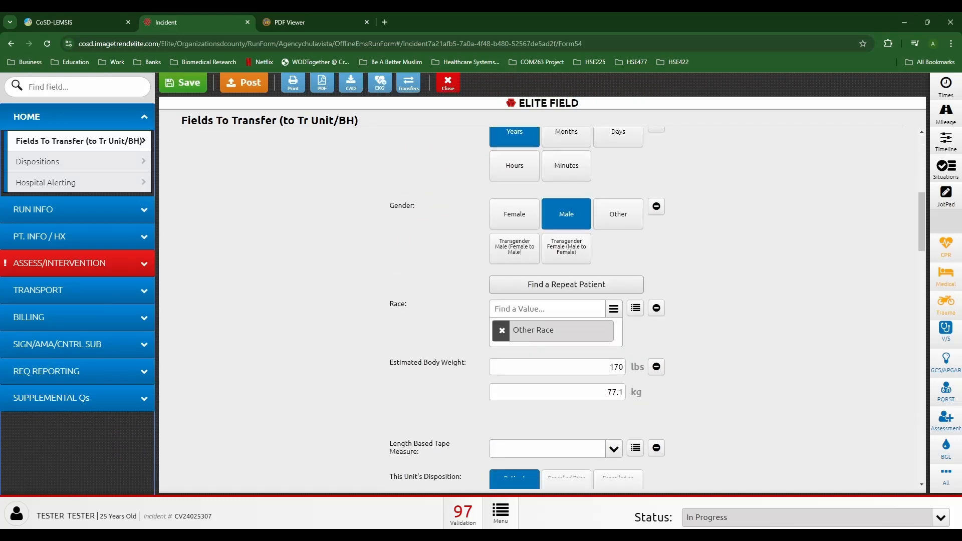
scroll(542, 306, up, 1)
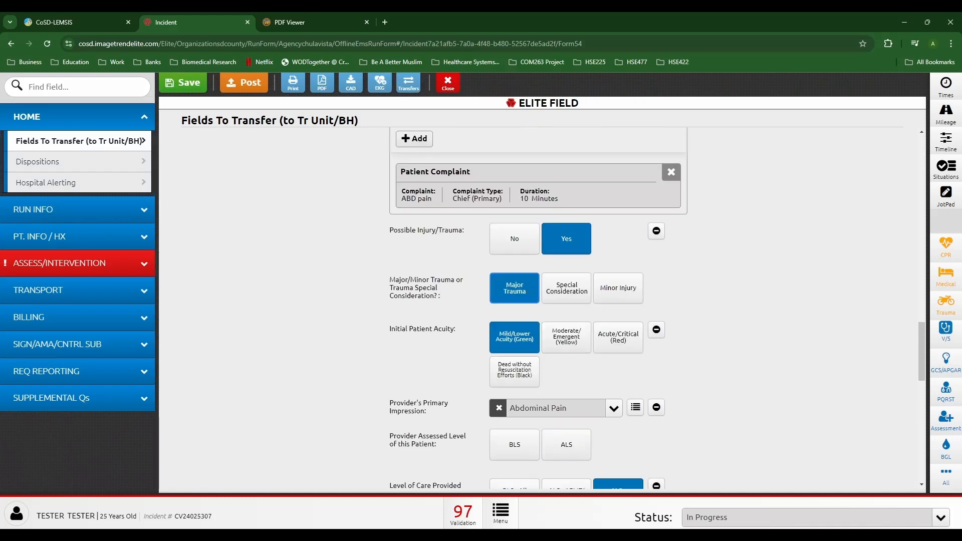
click(514, 238)
scroll(514, 238, up, 20)
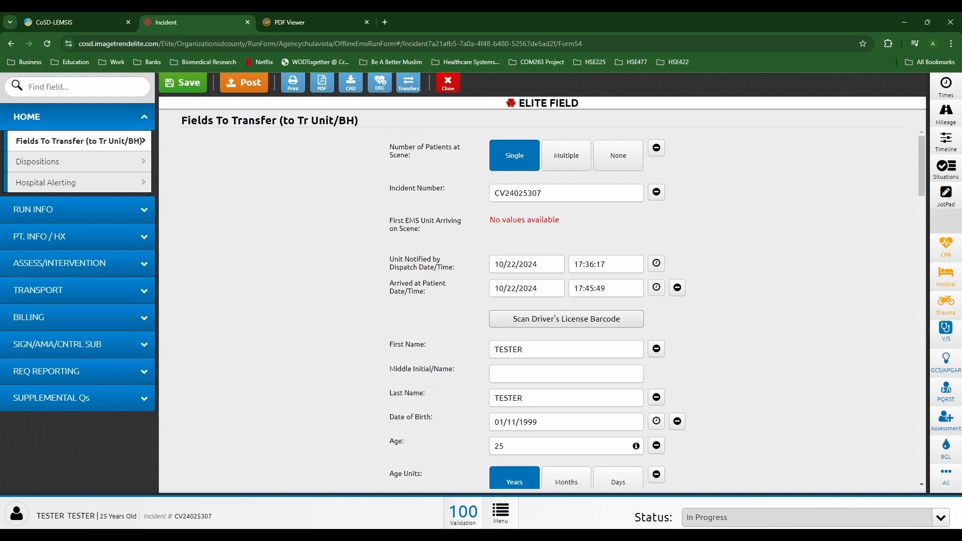
click(244, 83)
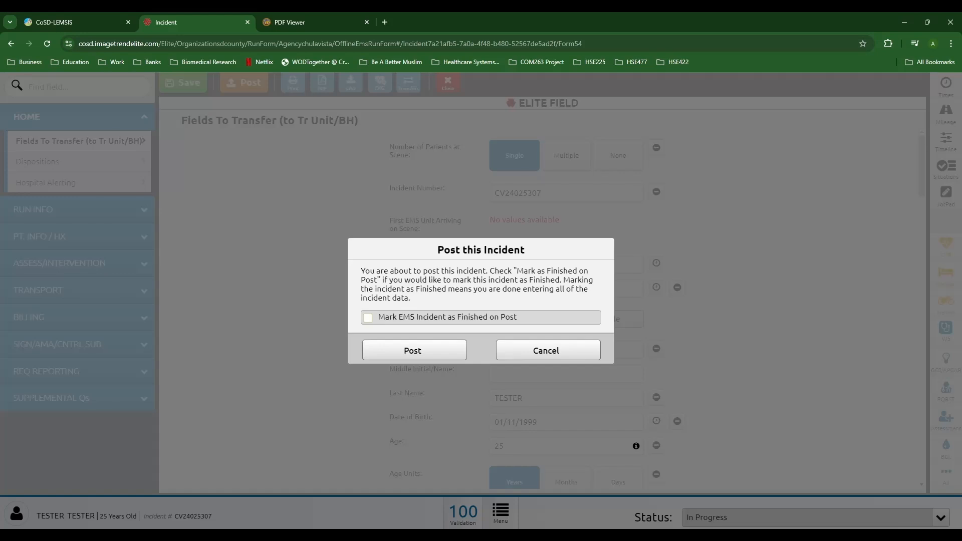
click(548, 350)
click(244, 83)
click(548, 351)
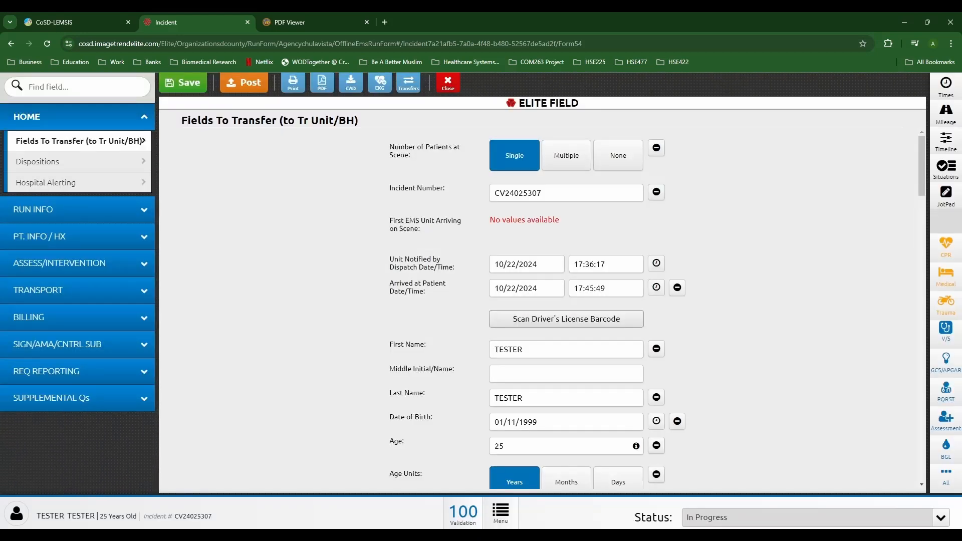
click(380, 83)
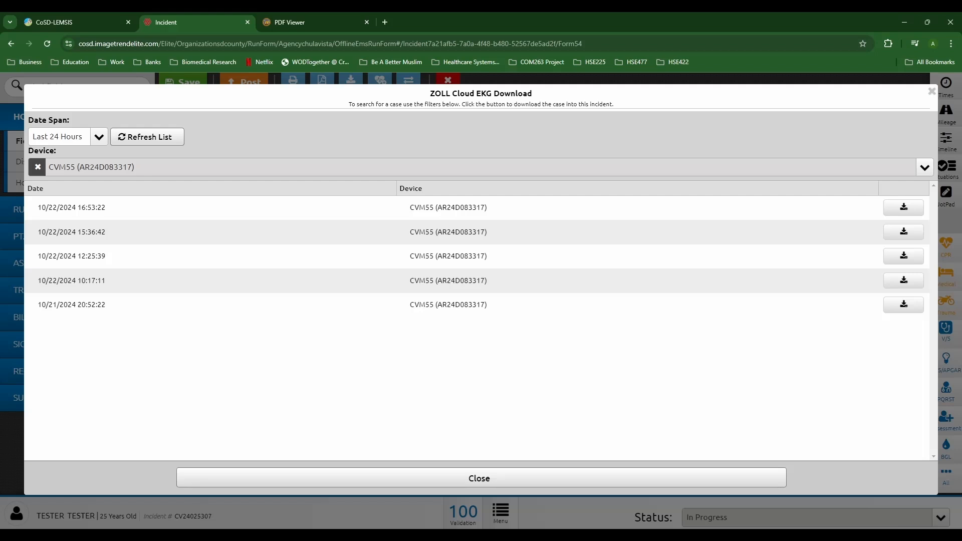
click(37, 167)
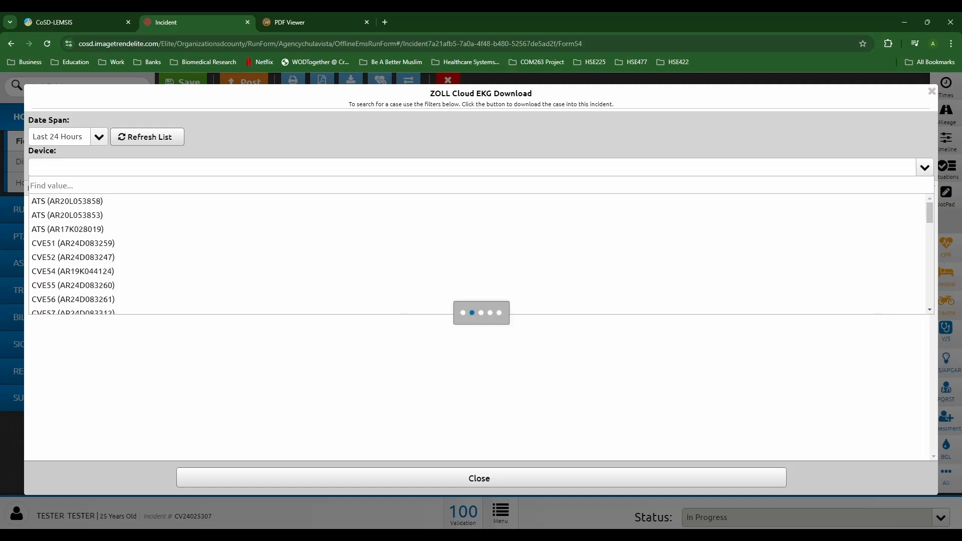
text(55)
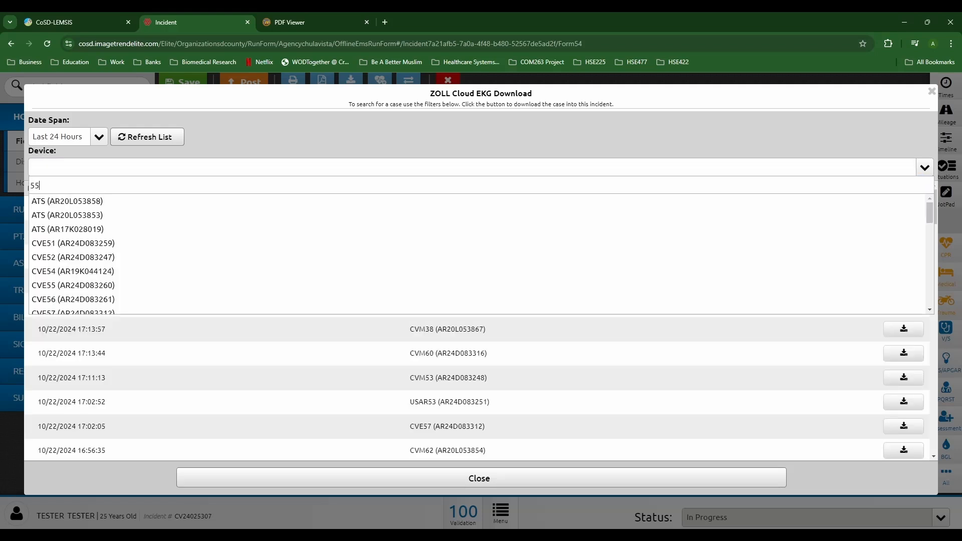
key(Return)
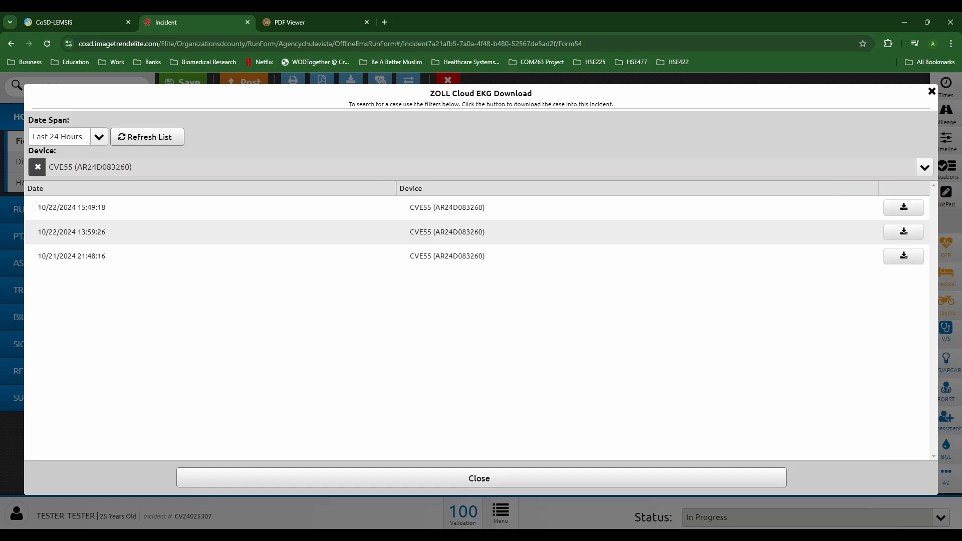
click(932, 91)
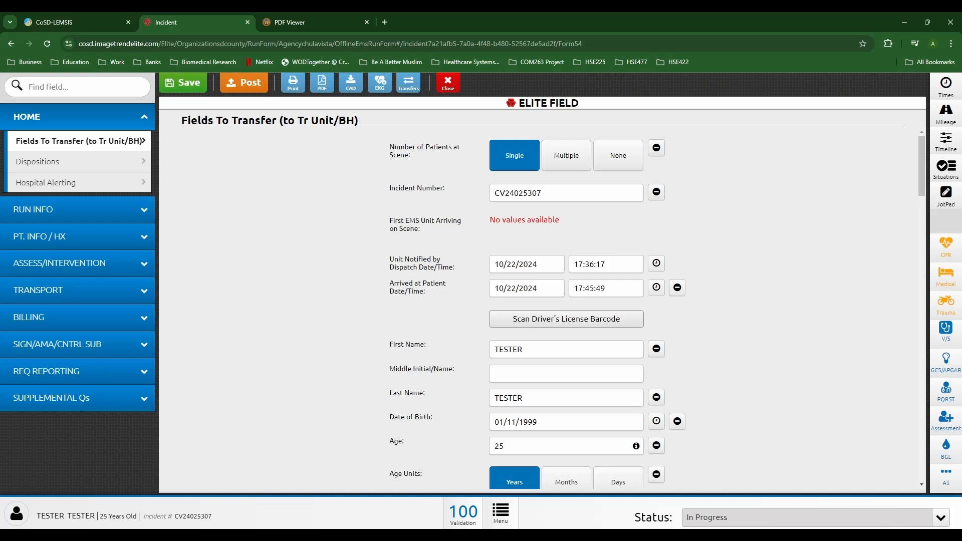
mouse_move(722, 536)
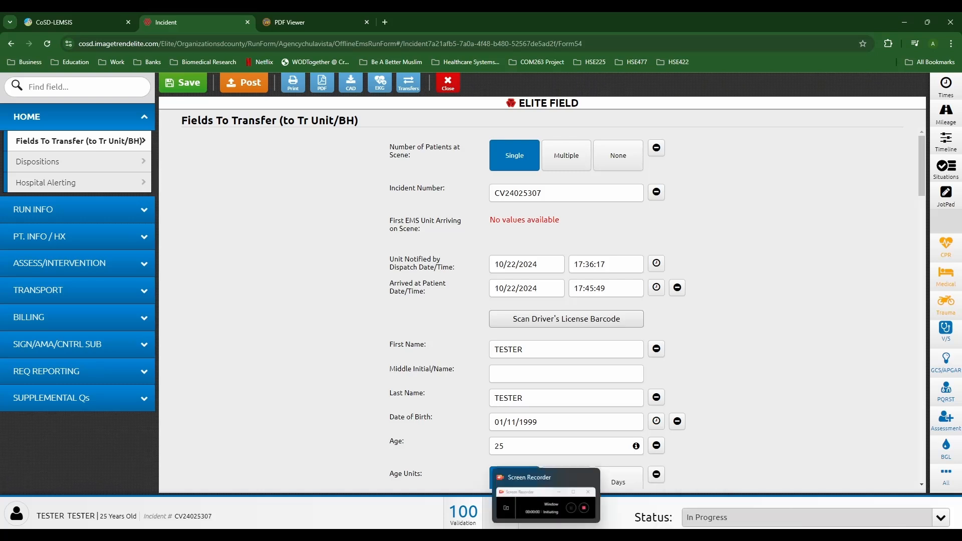